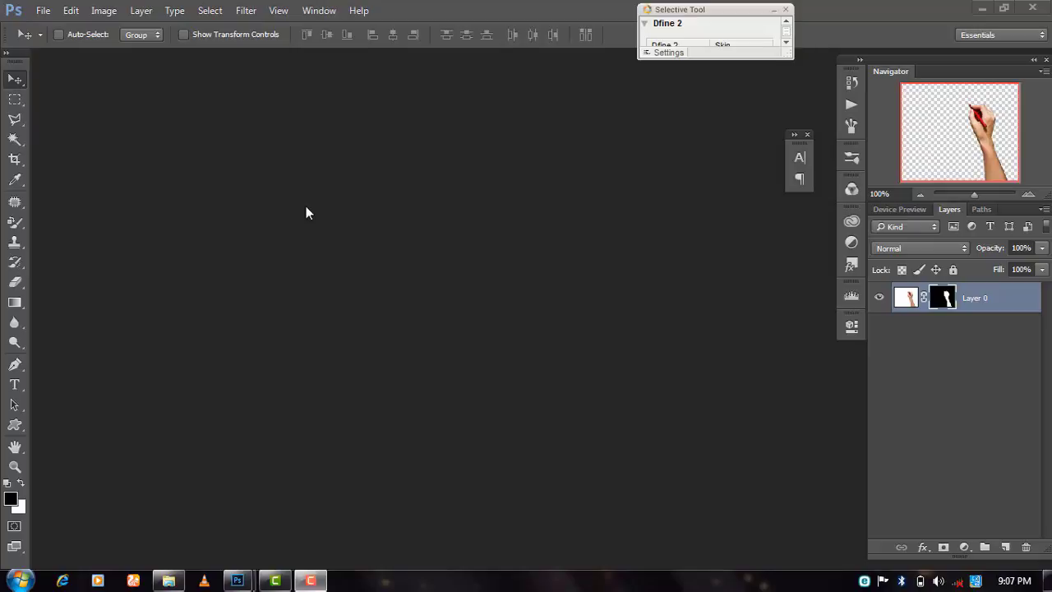
Create a new Untitled-1 document and enlarge and reposition its window.
left_click(42, 10)
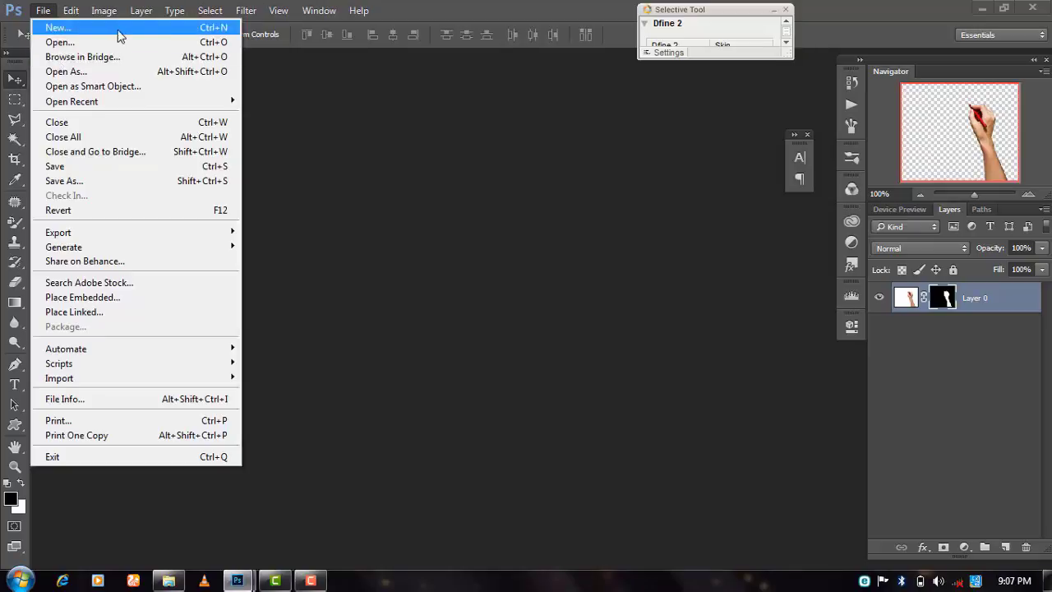
left_click(658, 119)
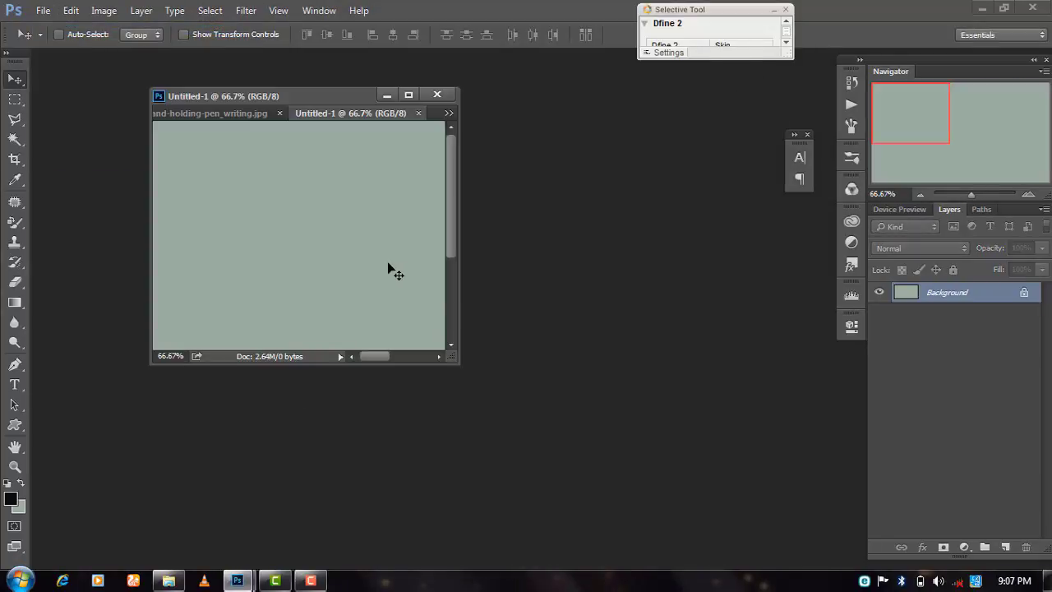
left_click(408, 95)
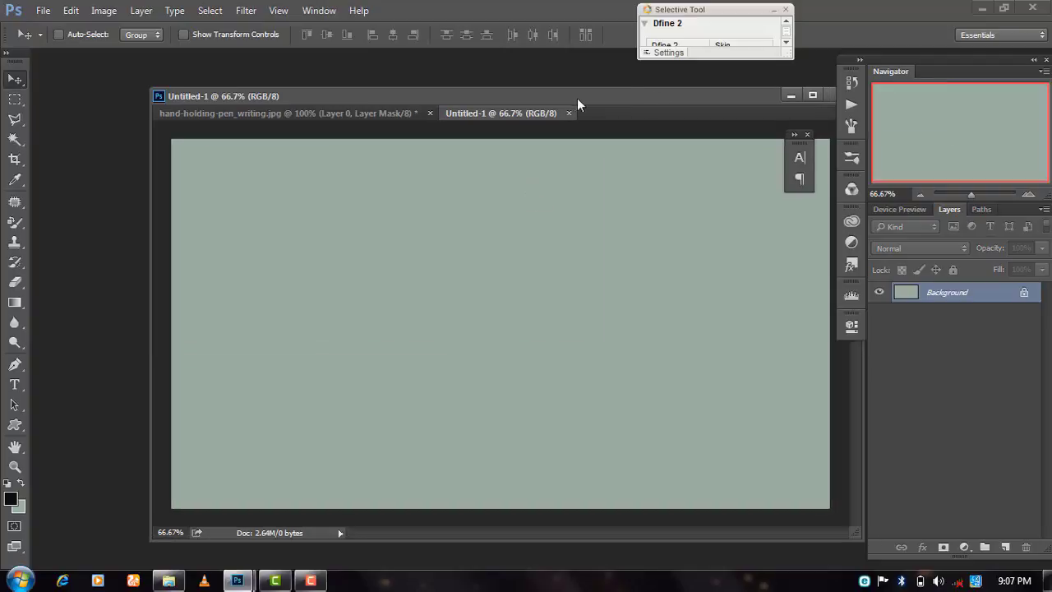
left_click_drag(577, 100, 498, 91)
left_click_drag(776, 528, 818, 535)
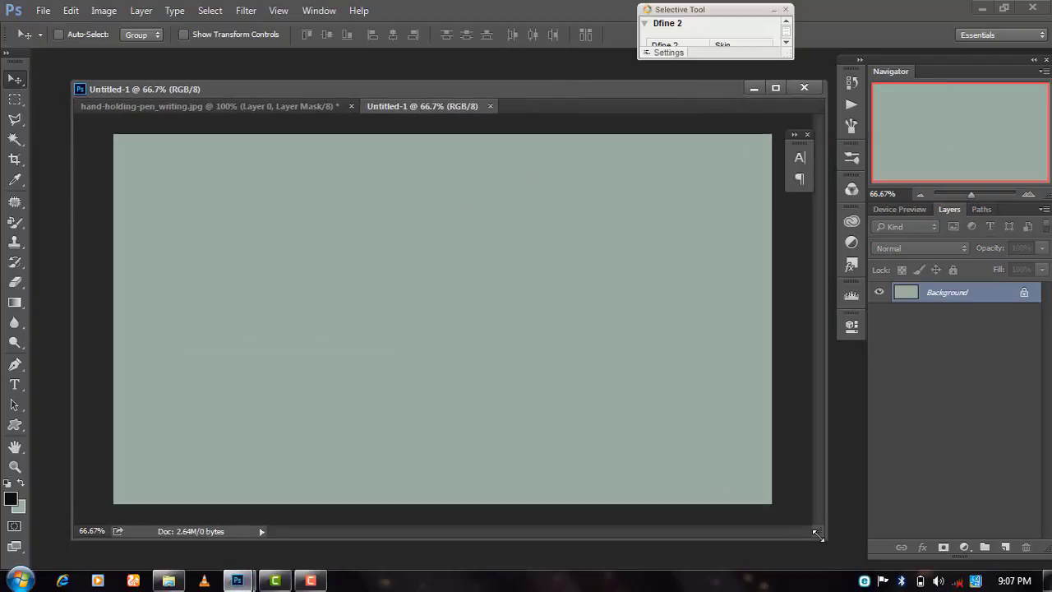
Convert the Background into editable Layer 0, then add and delete Group 1.
double_click(950, 294)
left_click(669, 178)
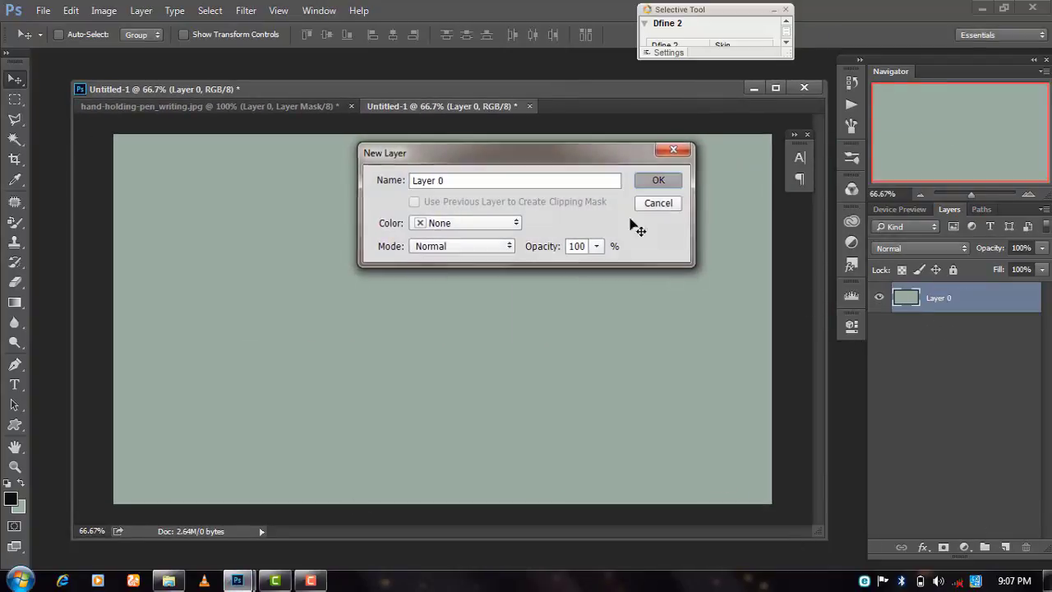
left_click(985, 548)
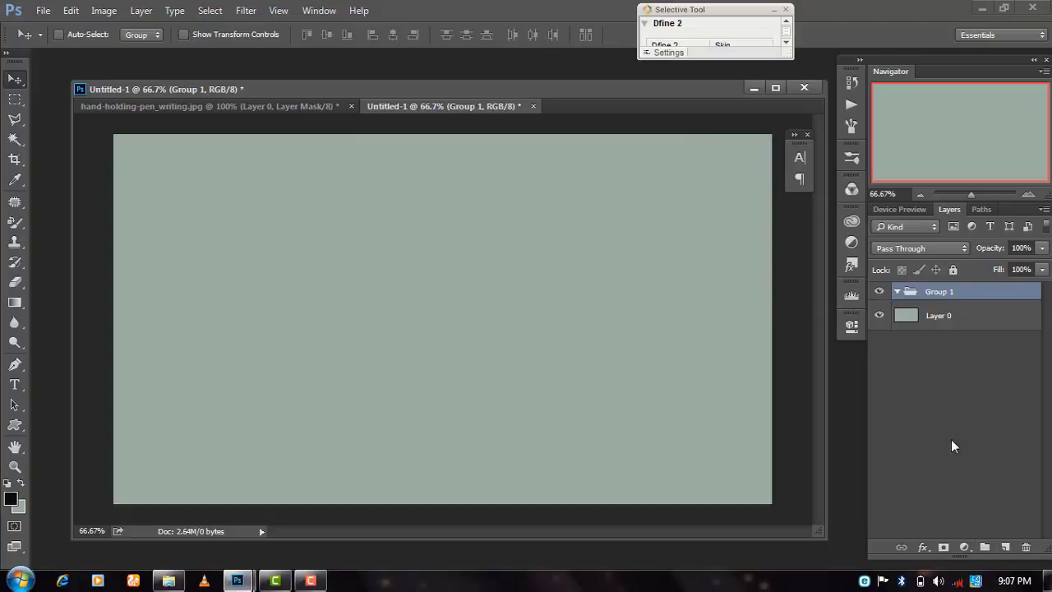
right_click(968, 291)
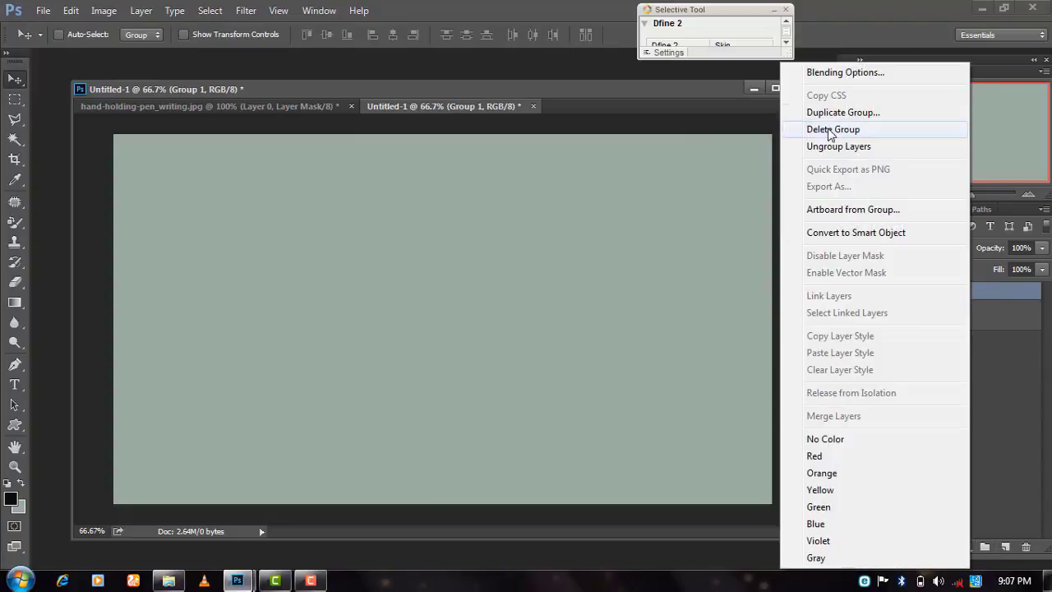
left_click(839, 145)
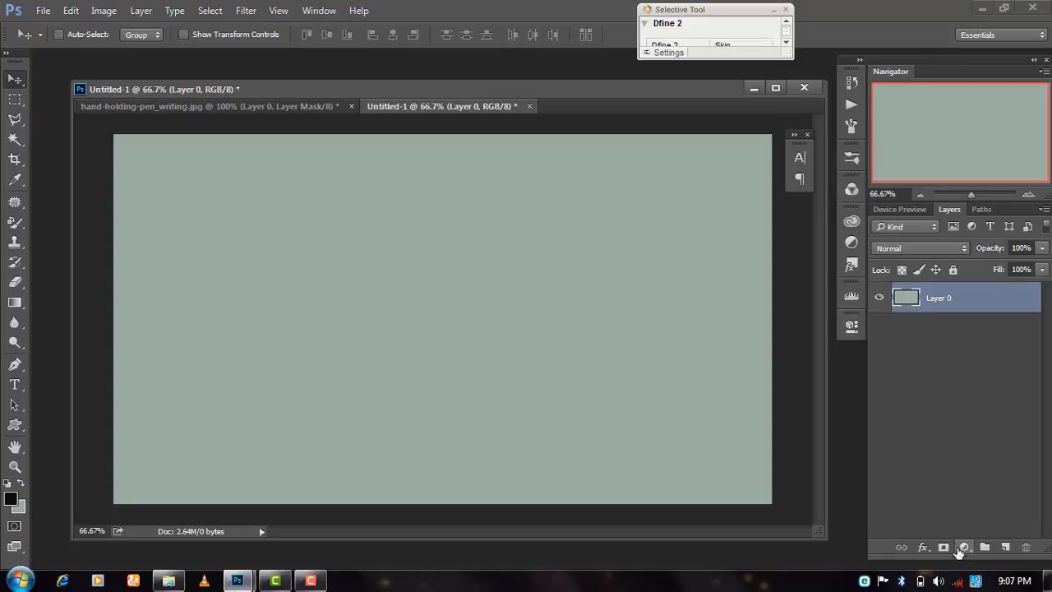
Add a Gradient Fill layer using the Black, White preset.
left_click(965, 548)
left_click(952, 228)
left_click(831, 289)
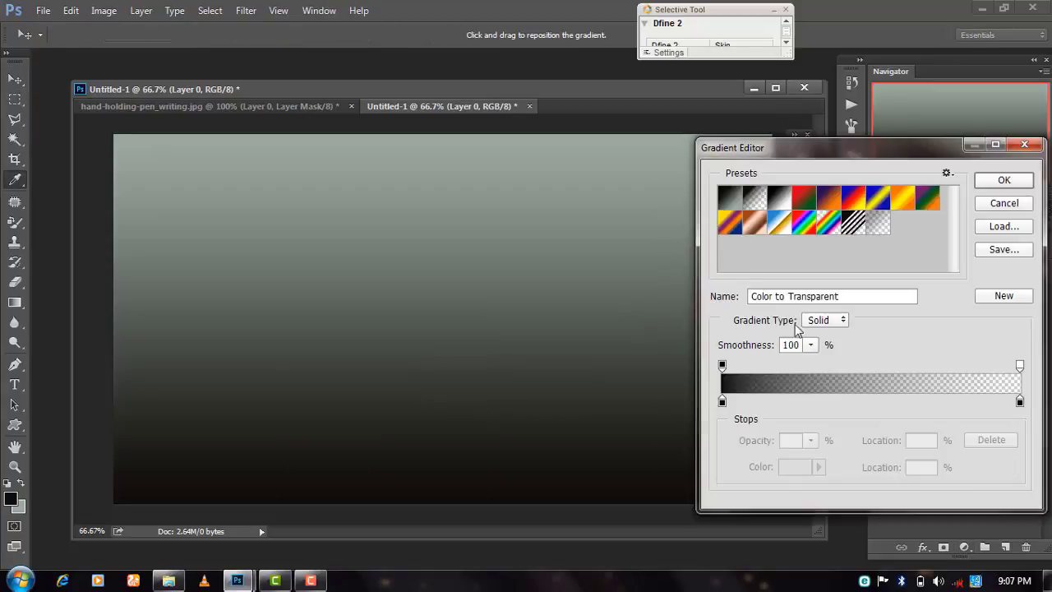
left_click(779, 199)
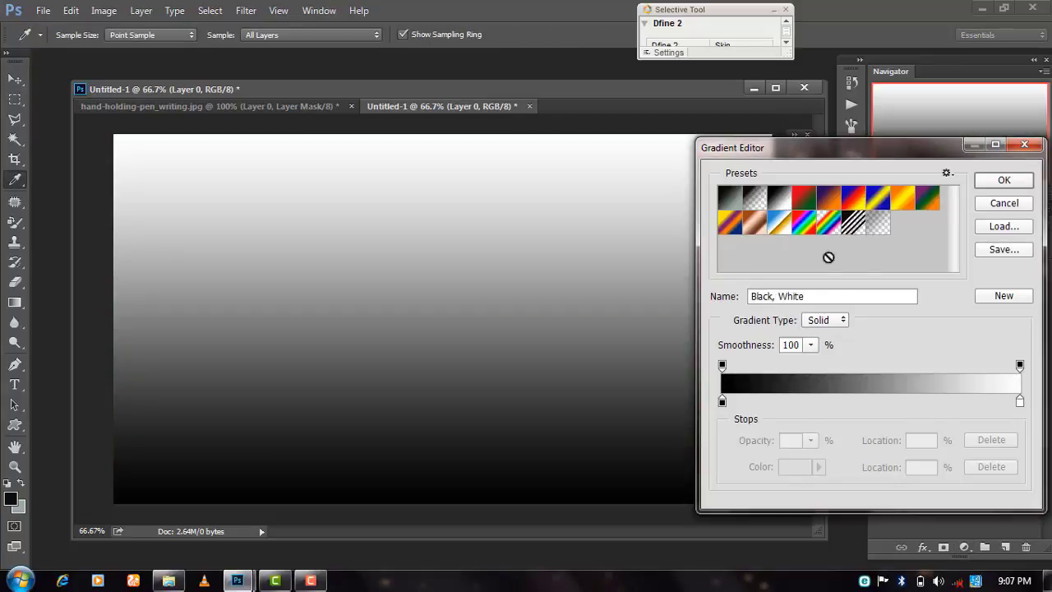
left_click(826, 320)
left_click(1005, 179)
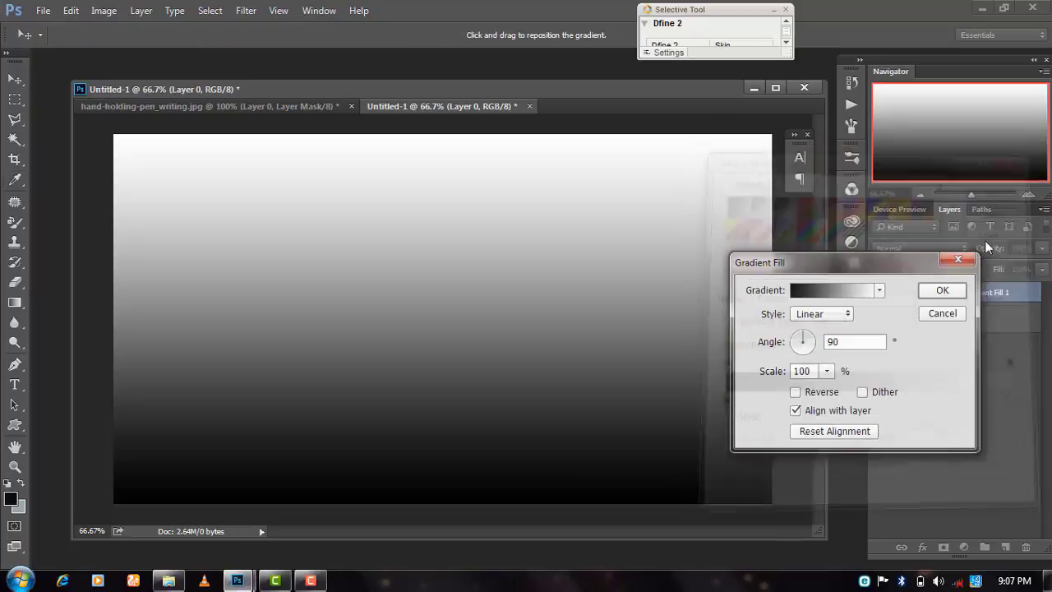
Make the gradient Radial and Reversed with an enlarged scale, and confirm it.
left_click(830, 314)
left_click(810, 337)
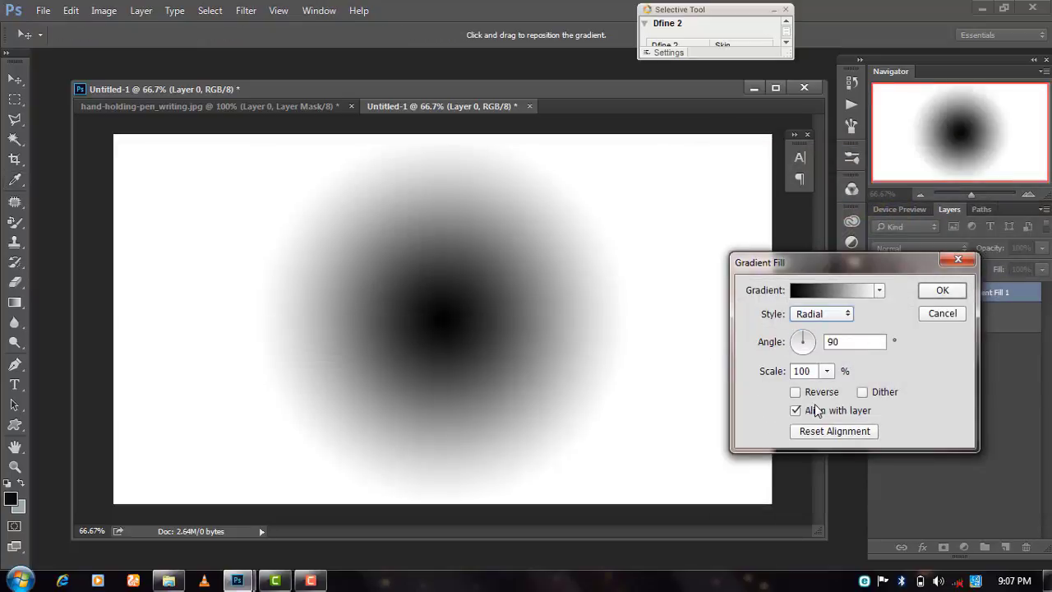
left_click(795, 392)
left_click(827, 371)
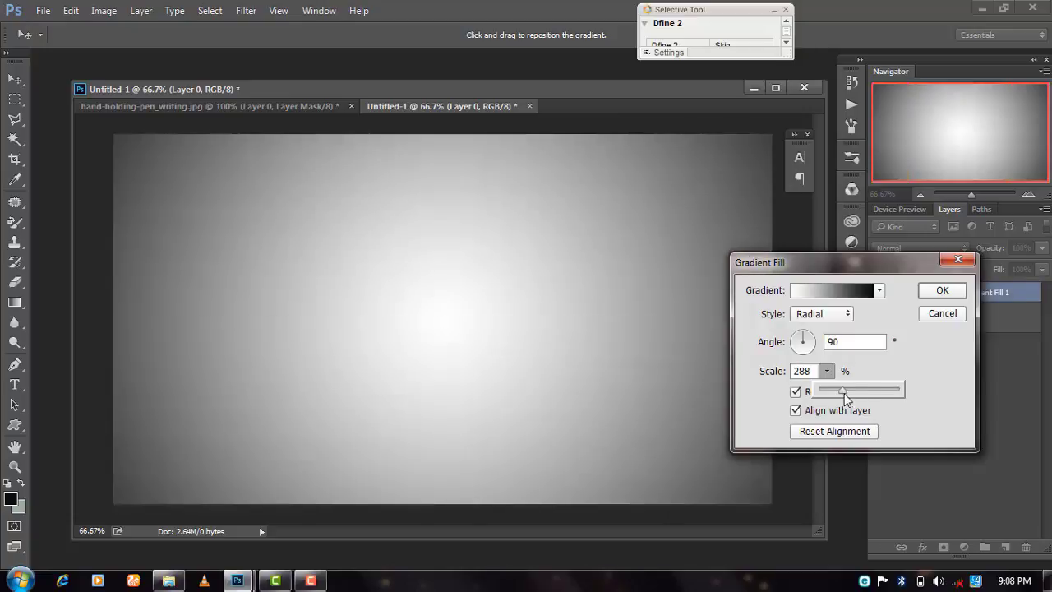
left_click_drag(844, 399, 854, 397)
left_click(943, 291)
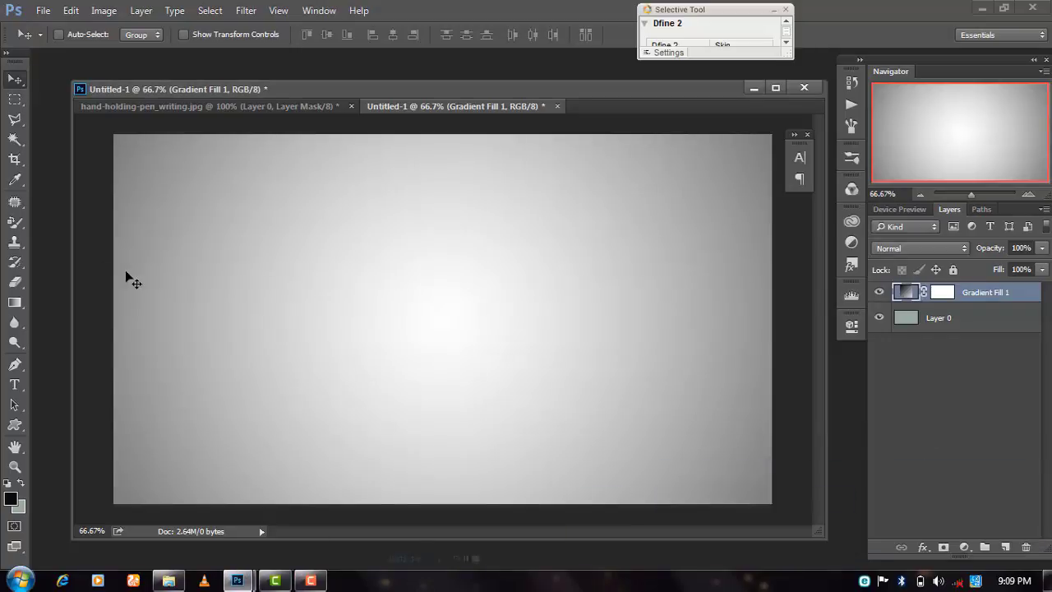
Type BICKY DAS BK on the canvas, correcting typos along the way.
left_click(14, 384)
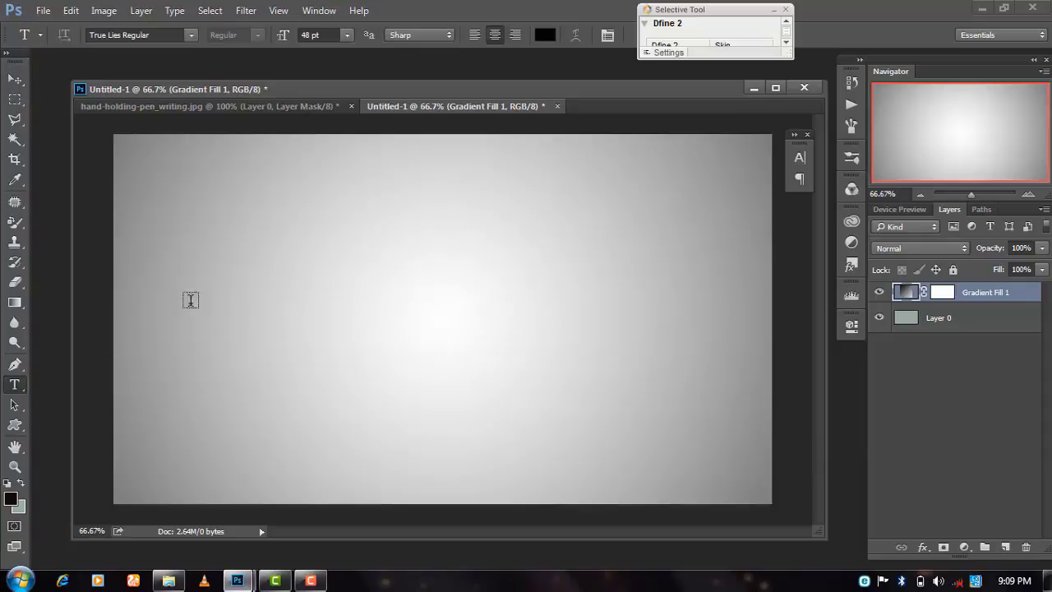
left_click(190, 301)
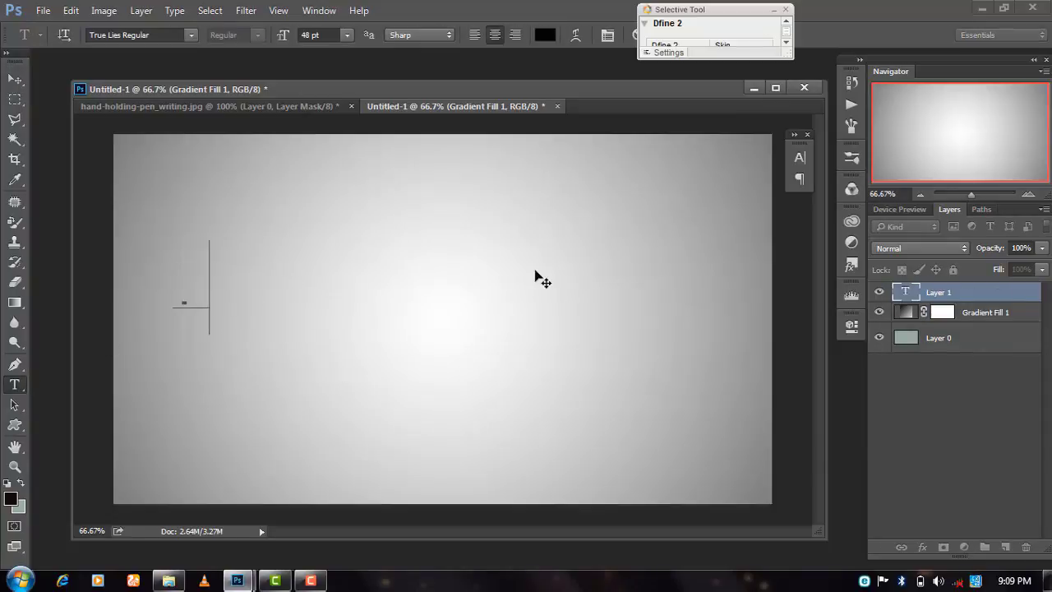
type("BIC")
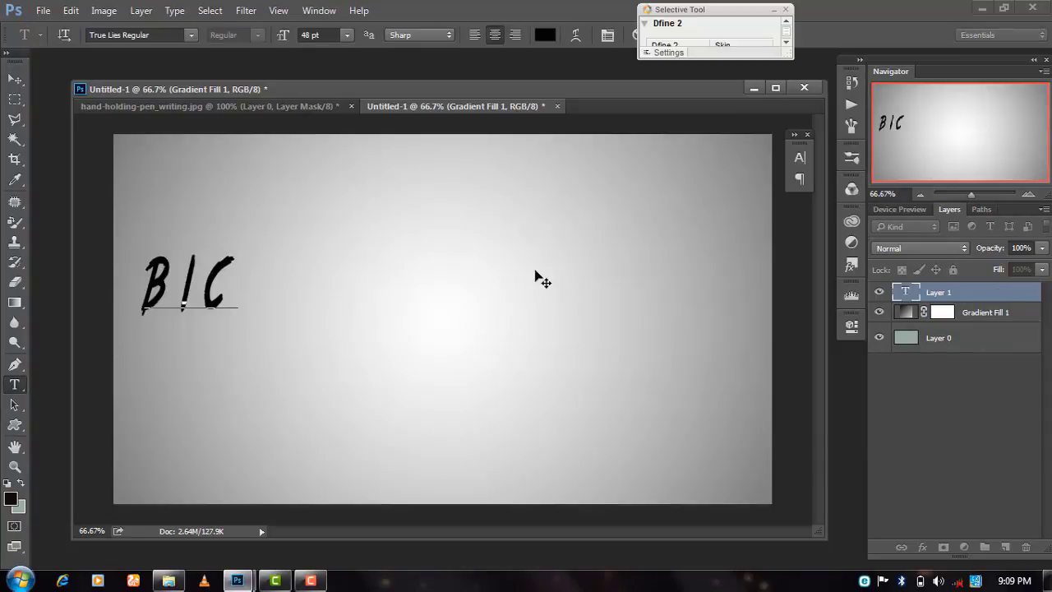
type("C")
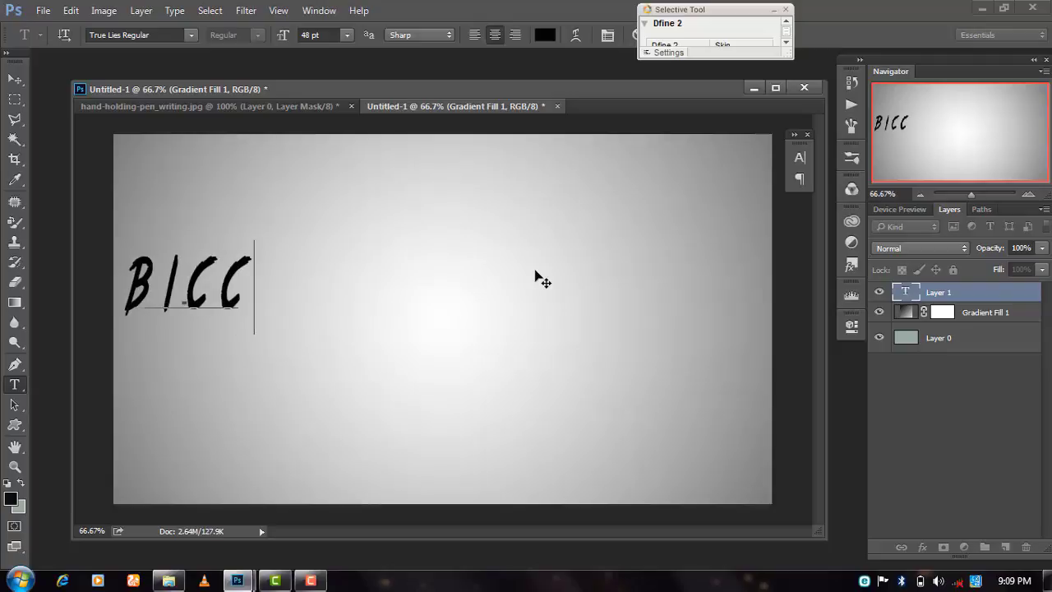
key("BackSpace")
type("KY DS")
key("BackSpace")
type("A")
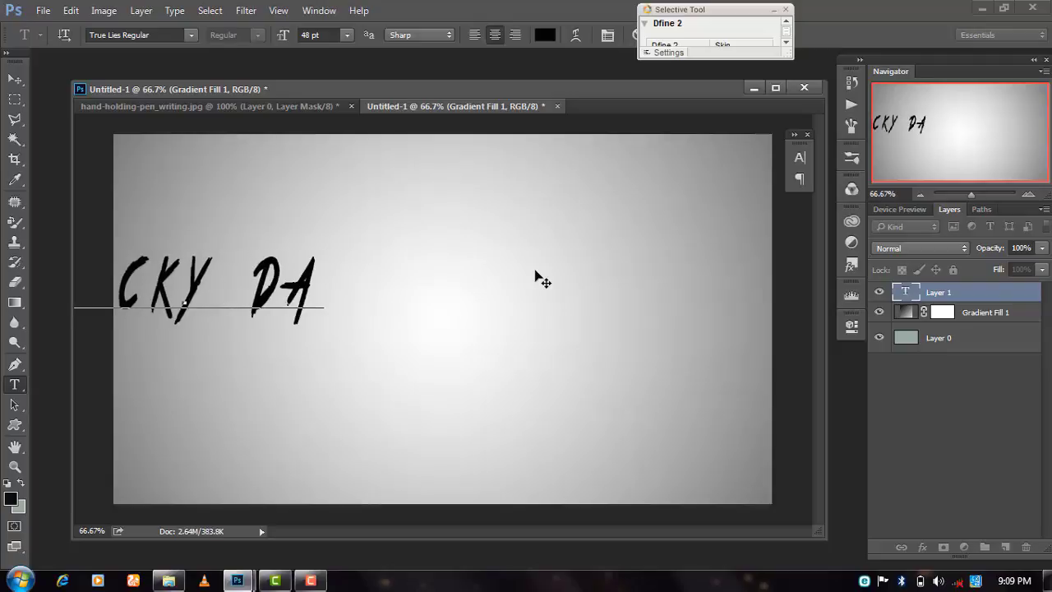
type("S BK")
Centre the text on the canvas and select the whole line for formatting.
mouse_move(535, 278)
left_mouse_down()
mouse_move(633, 390)
mouse_move(629, 376)
left_mouse_up()
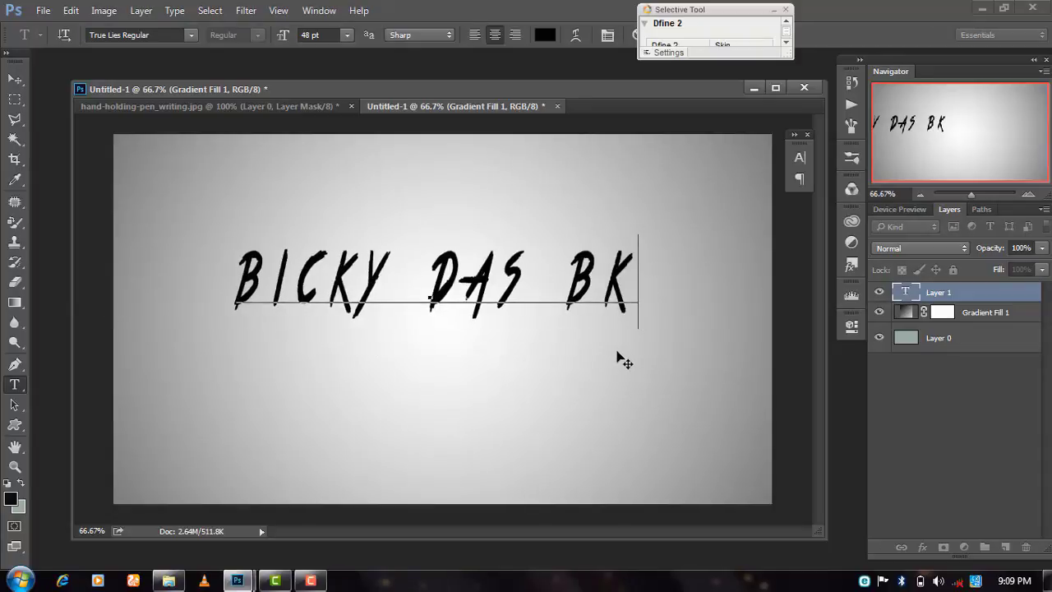
left_click_drag(652, 301, 210, 363)
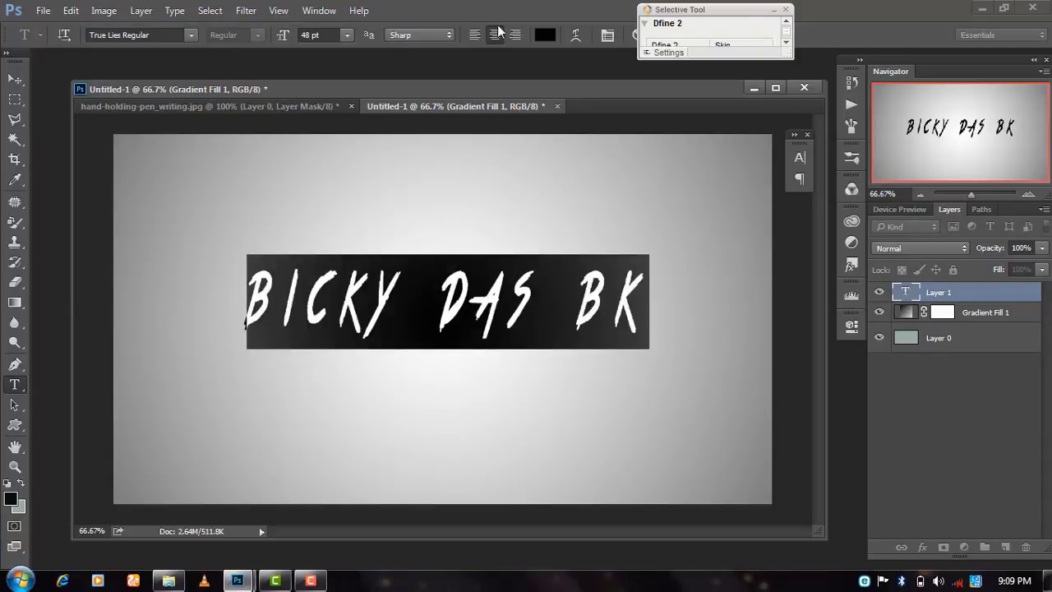
left_click(607, 34)
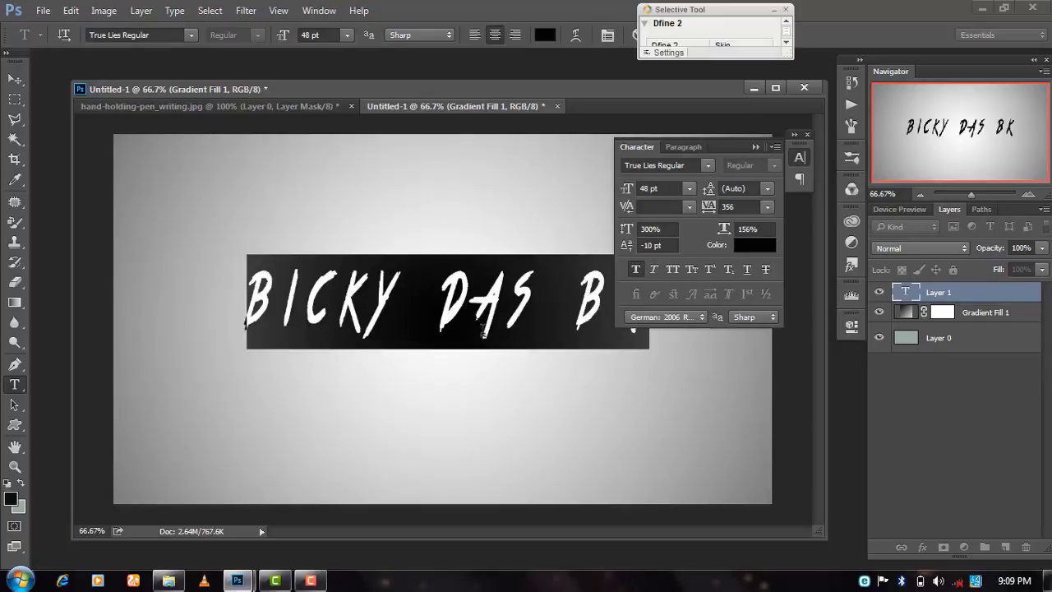
Set Metrics kerning on ICKY and turn off faux bold for all the text.
left_click_drag(306, 292, 403, 296)
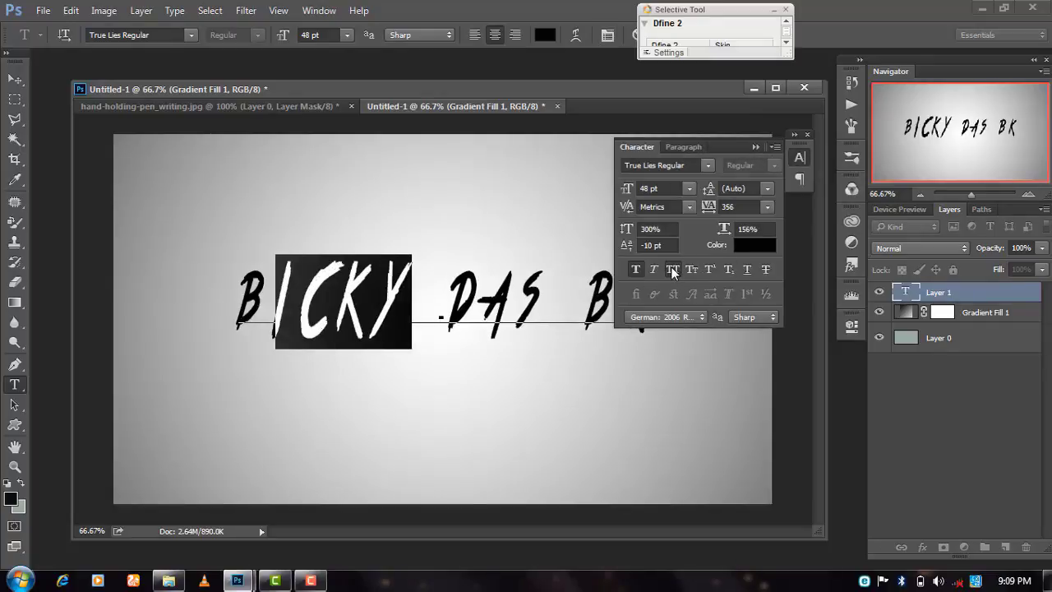
left_click(511, 294)
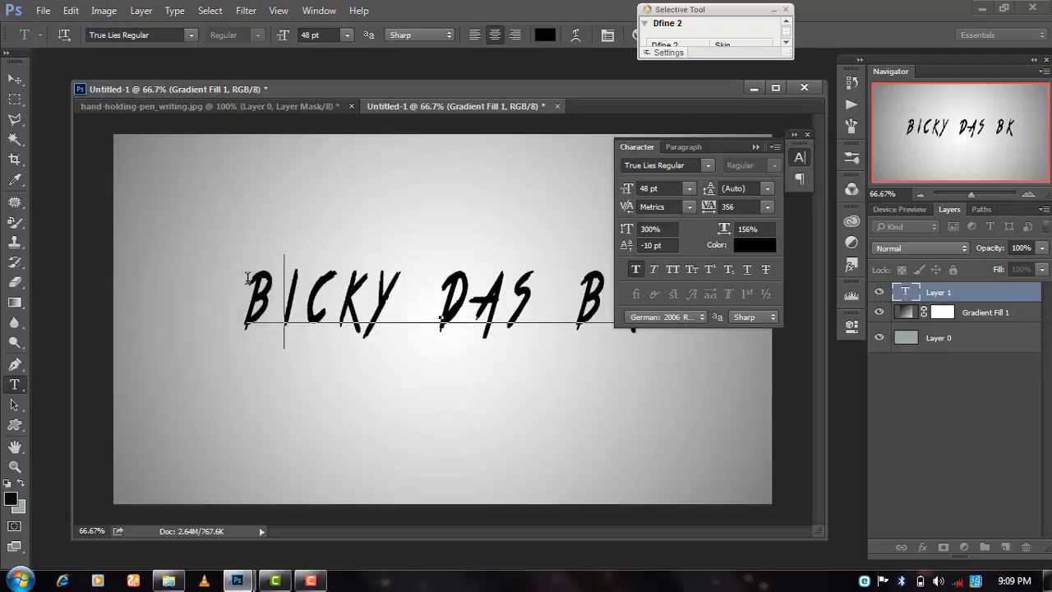
left_click_drag(247, 296, 285, 296)
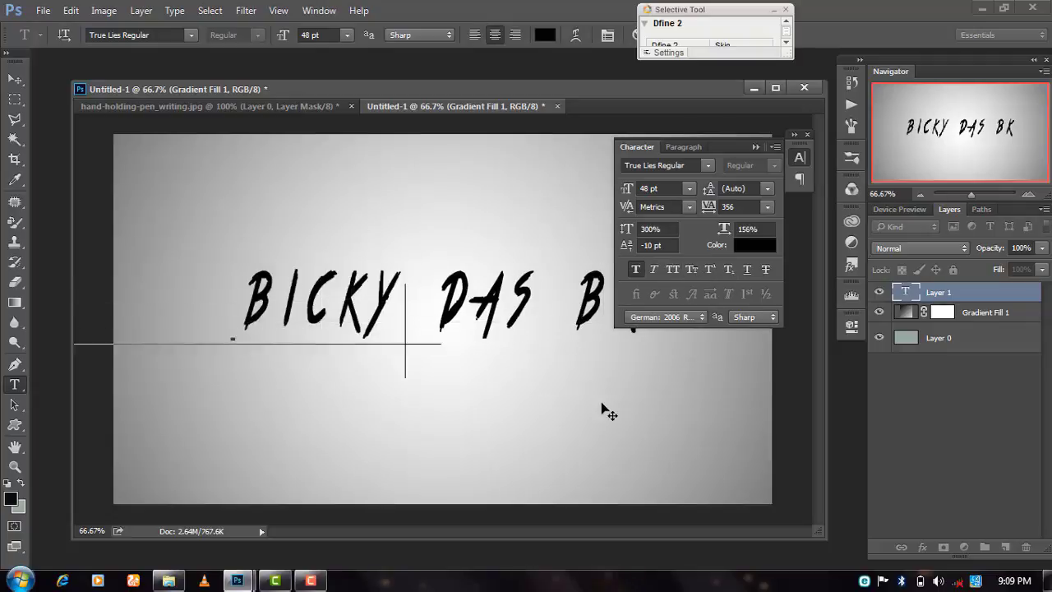
mouse_move(608, 412)
left_mouse_down()
mouse_move(571, 462)
mouse_move(625, 411)
left_mouse_up()
key("ctrl+a")
left_click(635, 271)
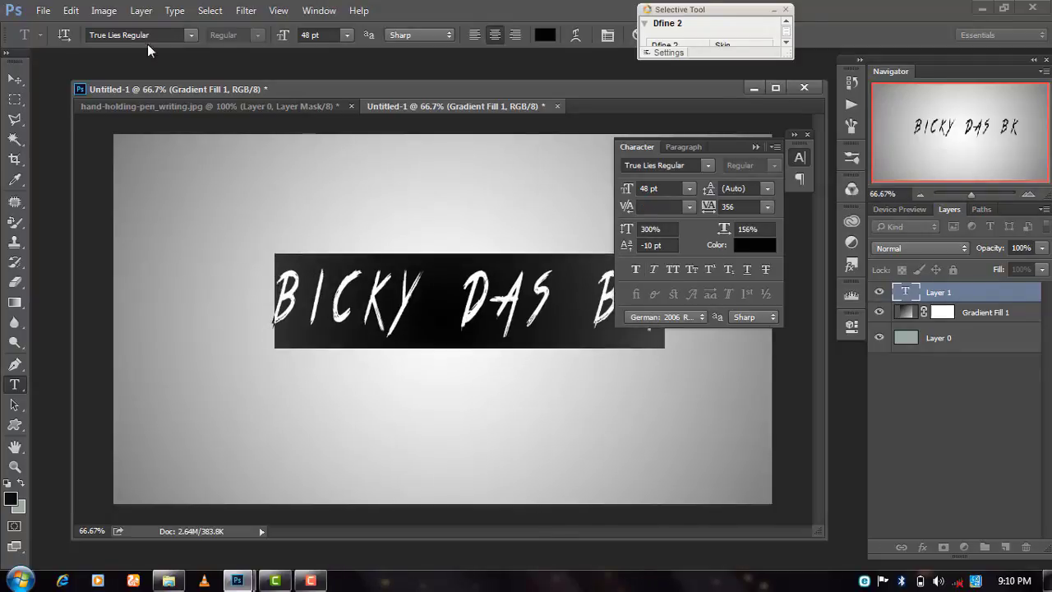
Preview several fonts on the text and pick an italic serif from the list.
left_click(695, 166)
key("Down")
key("Down")
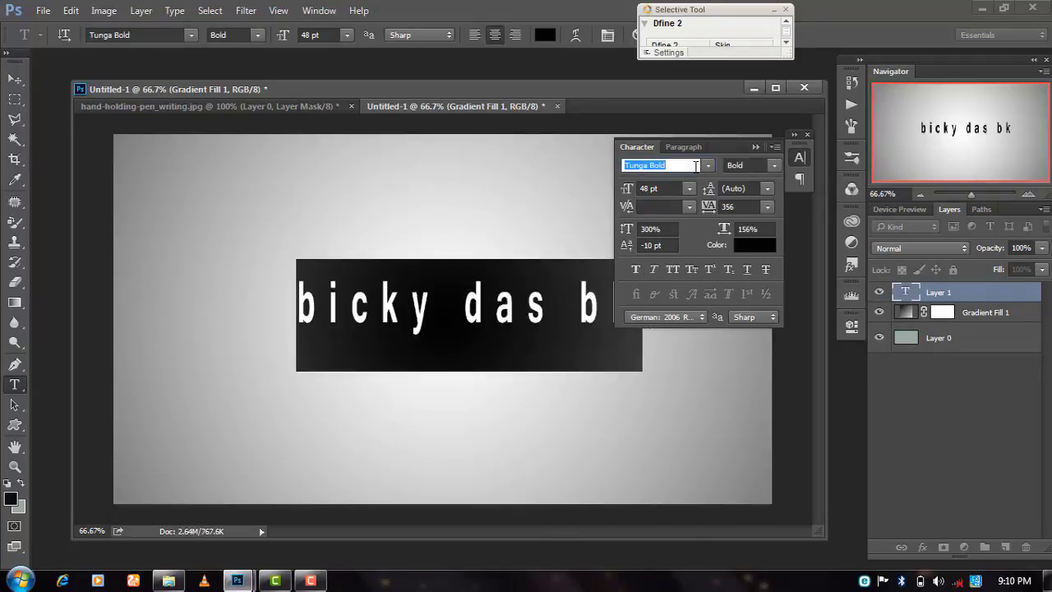
key("Down")
key("Down")
key("Down")
key("Down")
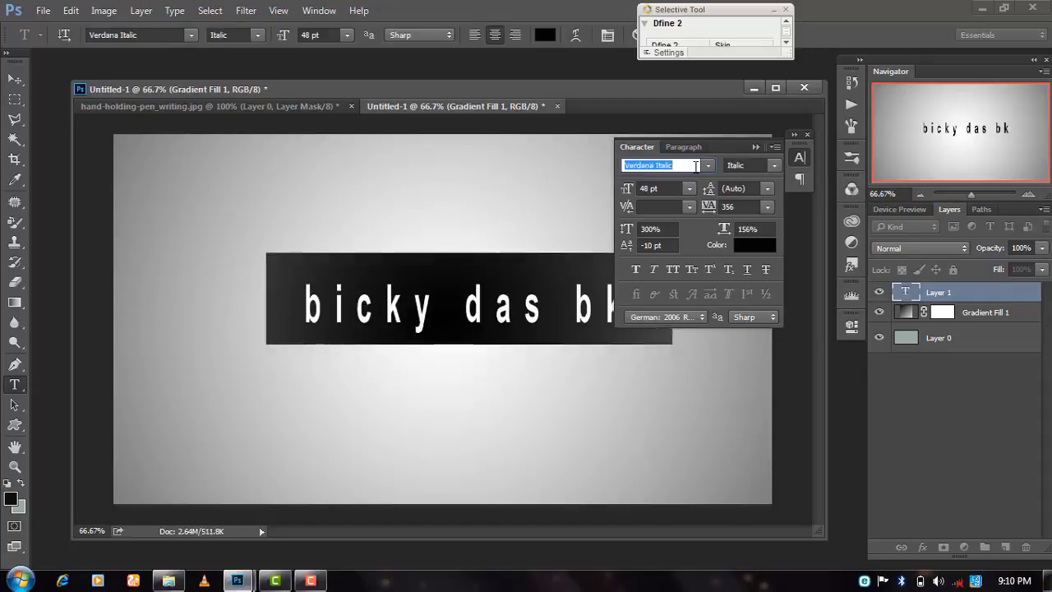
key("Down")
key("Down")
key("Down")
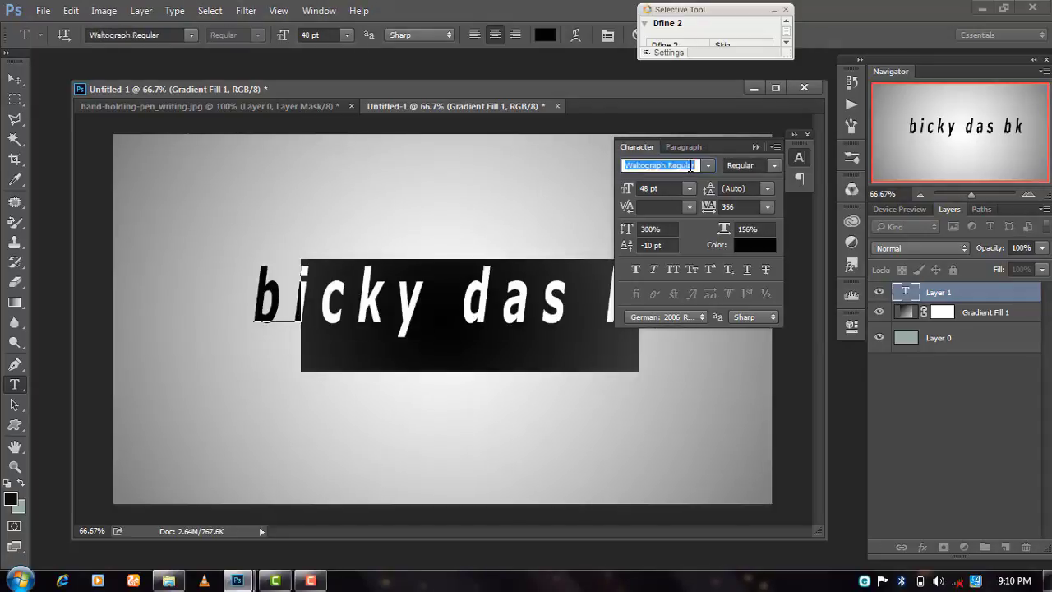
key("Down")
key("Down")
key("Down")
key("Down")
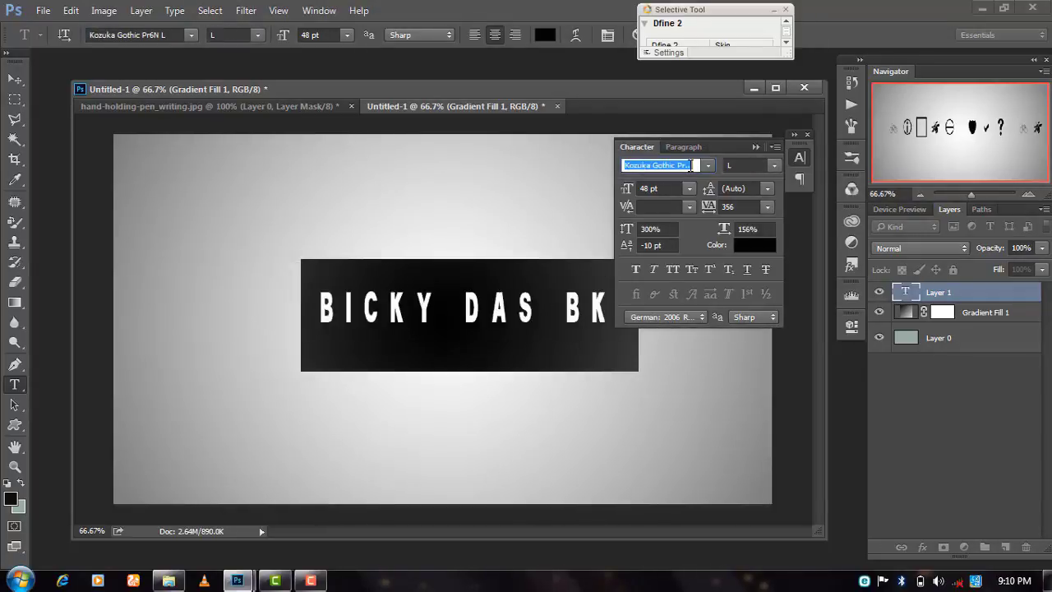
key("Down")
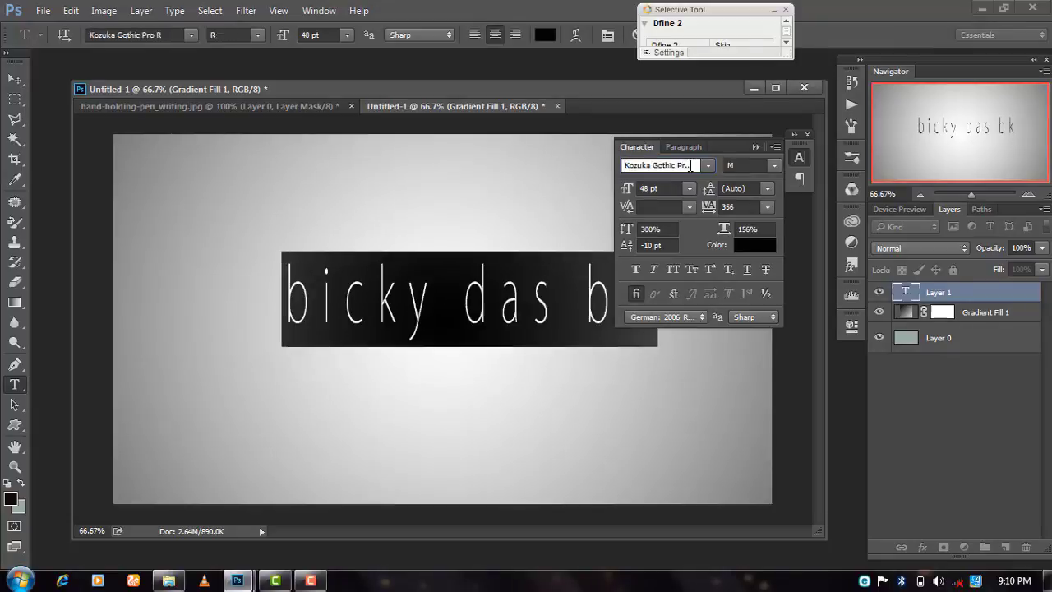
key("Down")
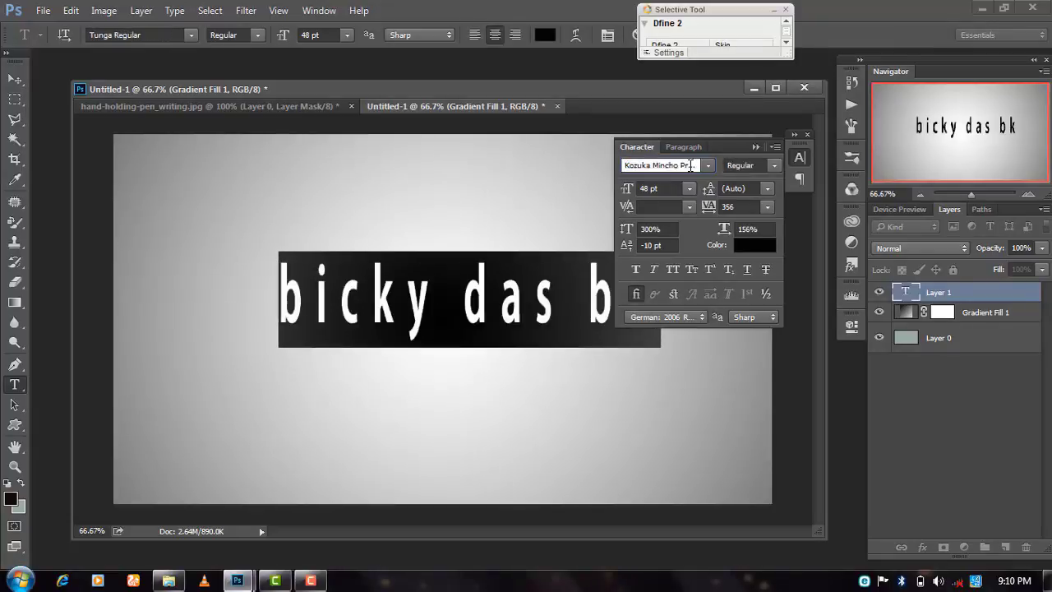
key("Down")
key("Down")
key("Down")
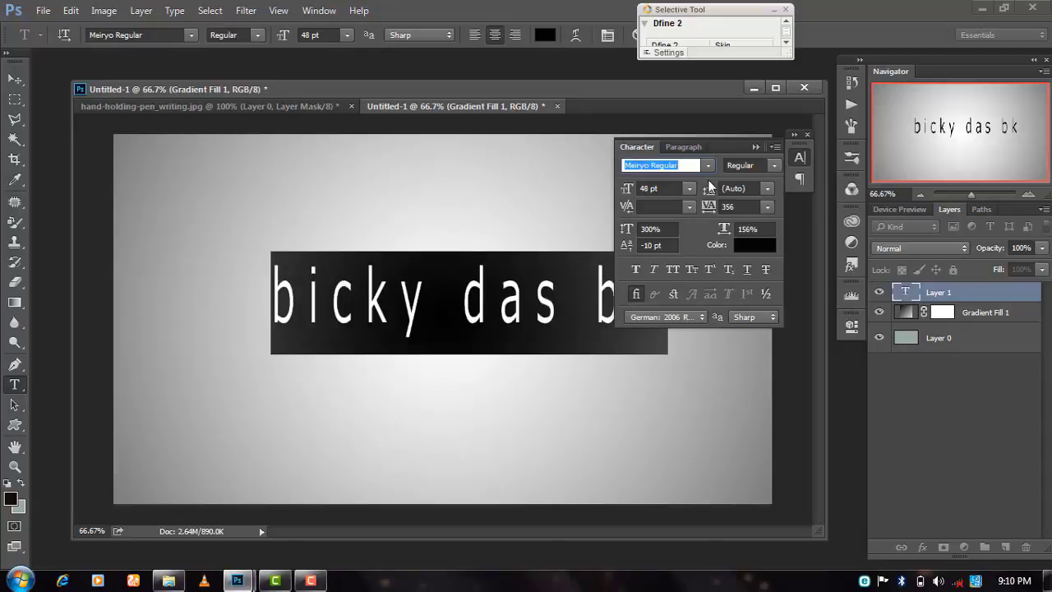
left_click(708, 165)
mouse_move(872, 452)
left_mouse_down()
mouse_move(883, 560)
mouse_move(865, 168)
left_mouse_up()
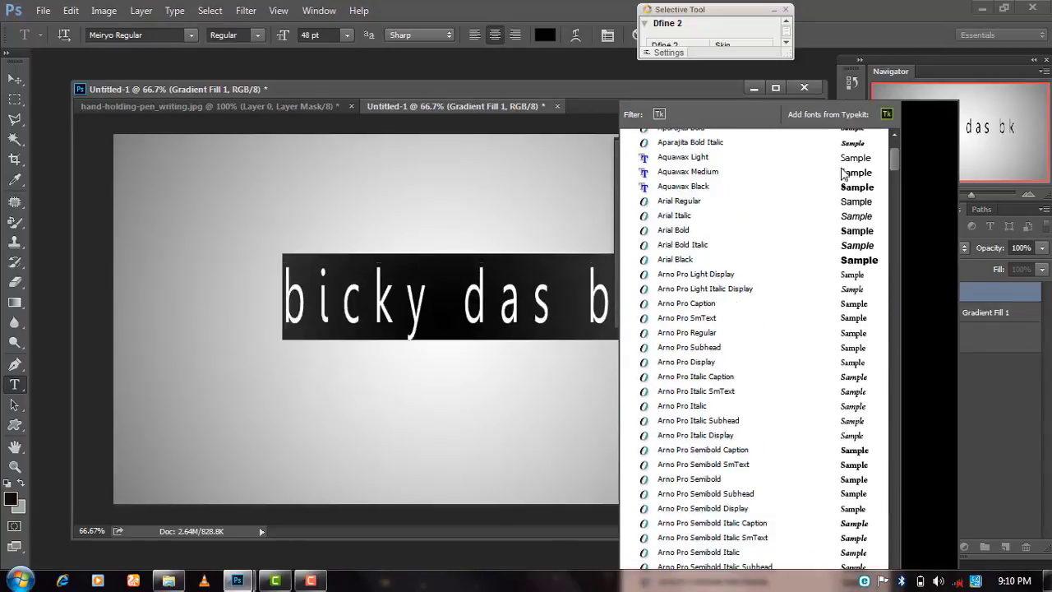
left_click(870, 153)
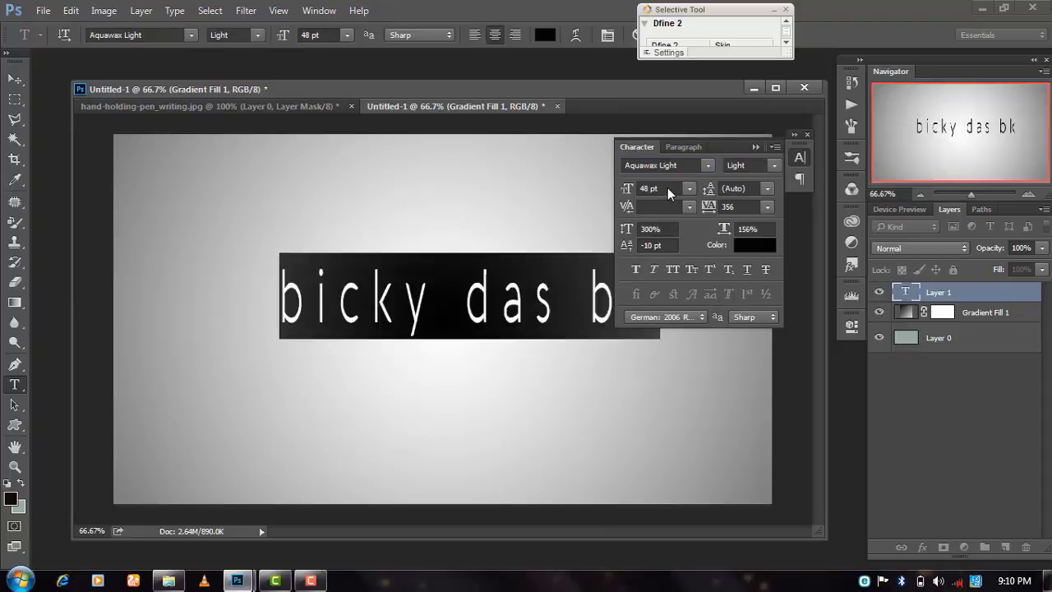
Try more fonts and settle on the Airways PERSONAL USE ONLY script font.
left_click(686, 167)
key("Up")
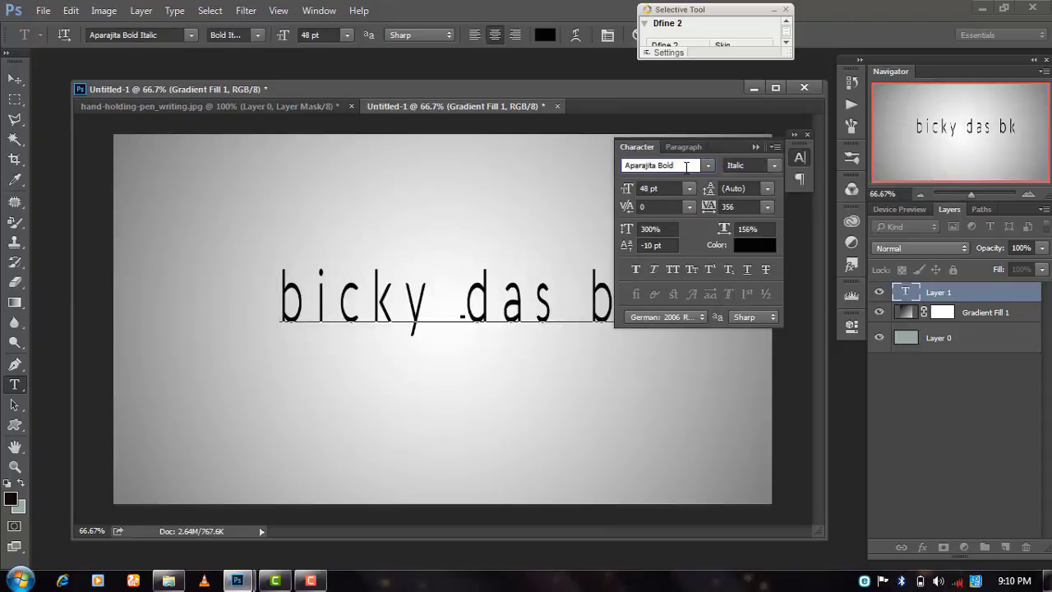
key("Up")
triple_click(292, 288)
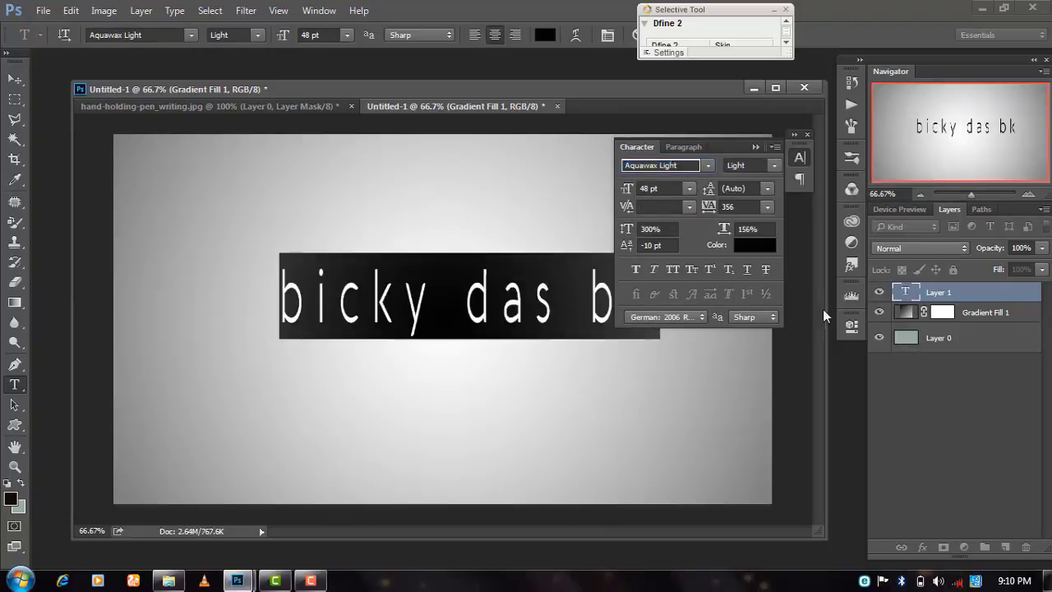
key("Up")
key("Up")
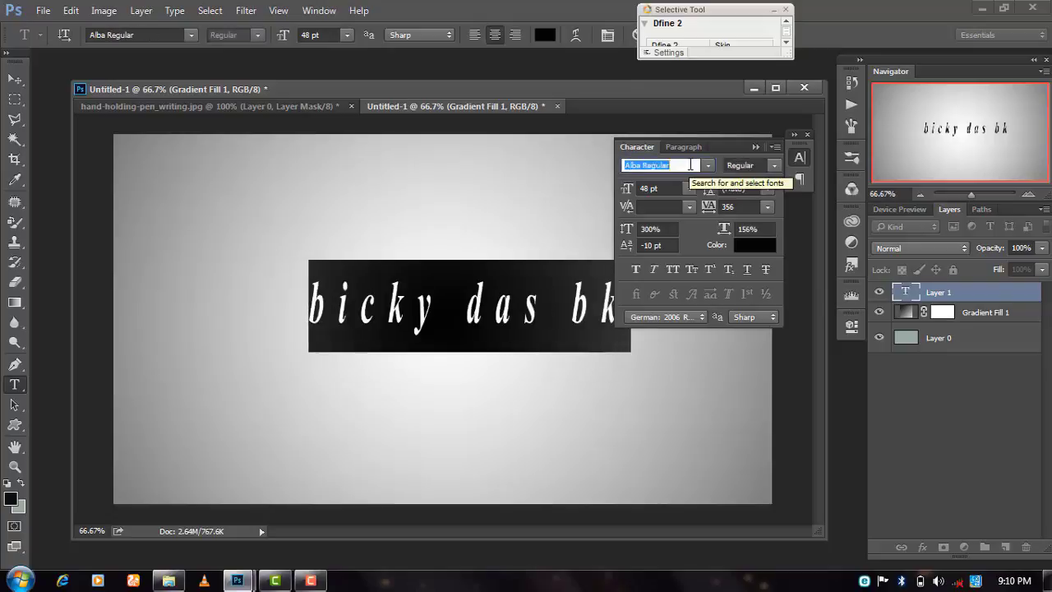
key("Up")
left_click_drag(729, 139, 792, 101)
left_click(771, 128)
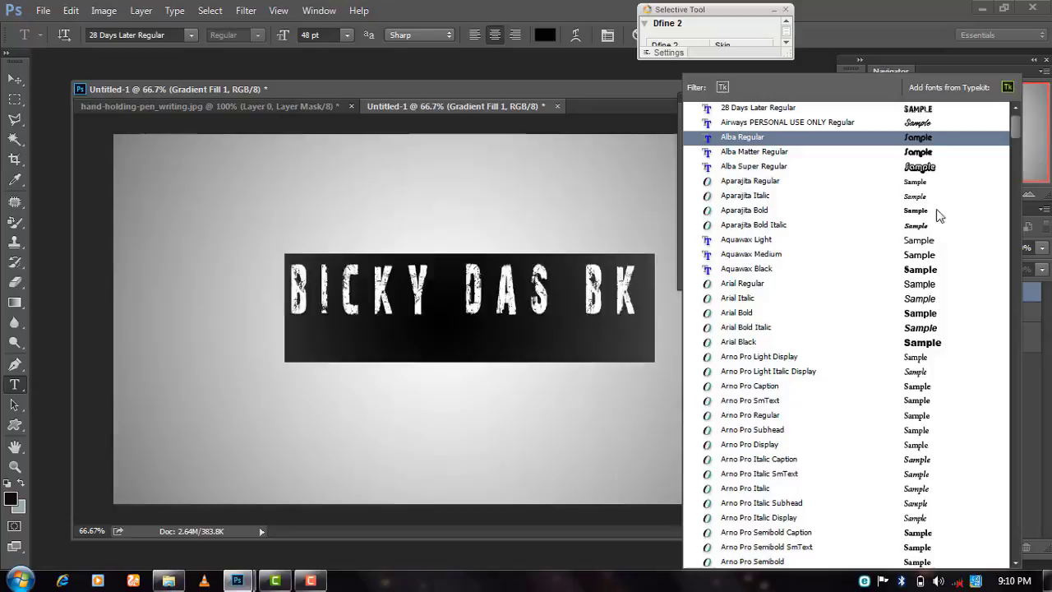
left_click(911, 136)
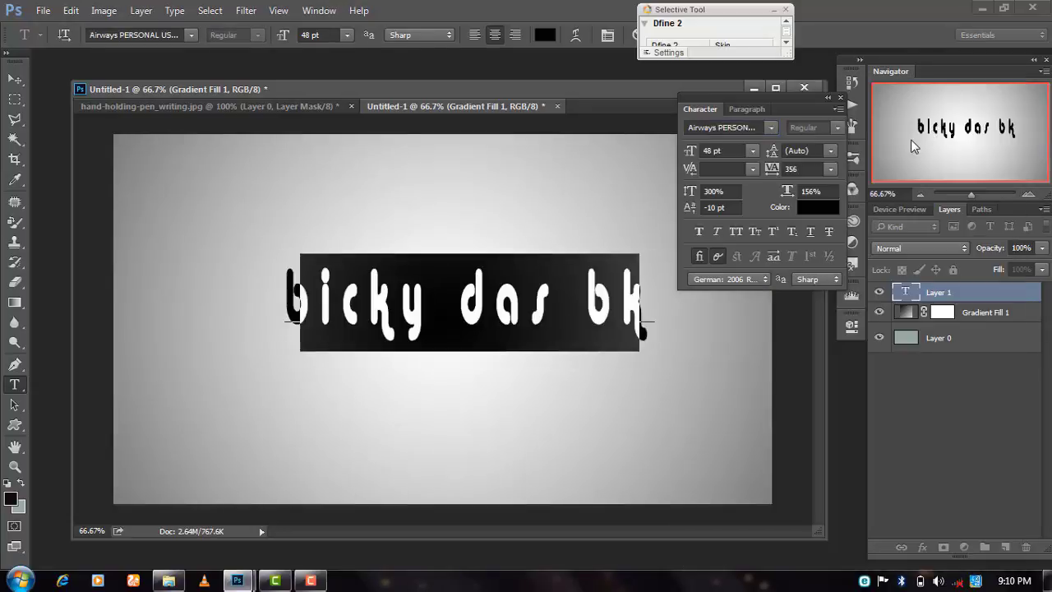
Capitalise the first letter b with All Caps.
left_click(486, 302)
left_click(322, 297)
key("shift+Left")
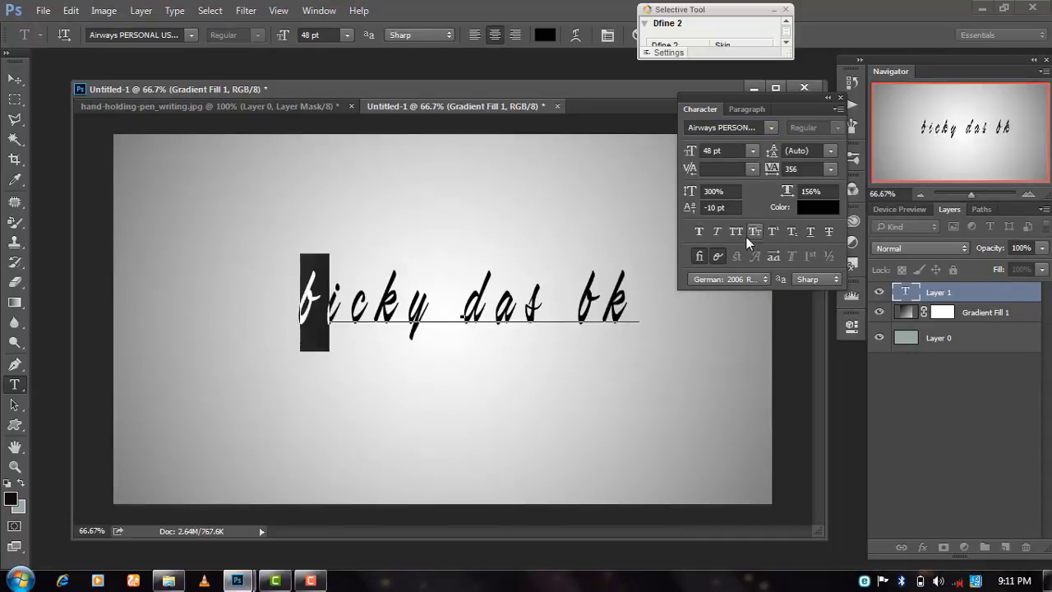
left_click(737, 232)
Make the d of das a full capital D, with Small Caps off.
left_click_drag(482, 293, 506, 296)
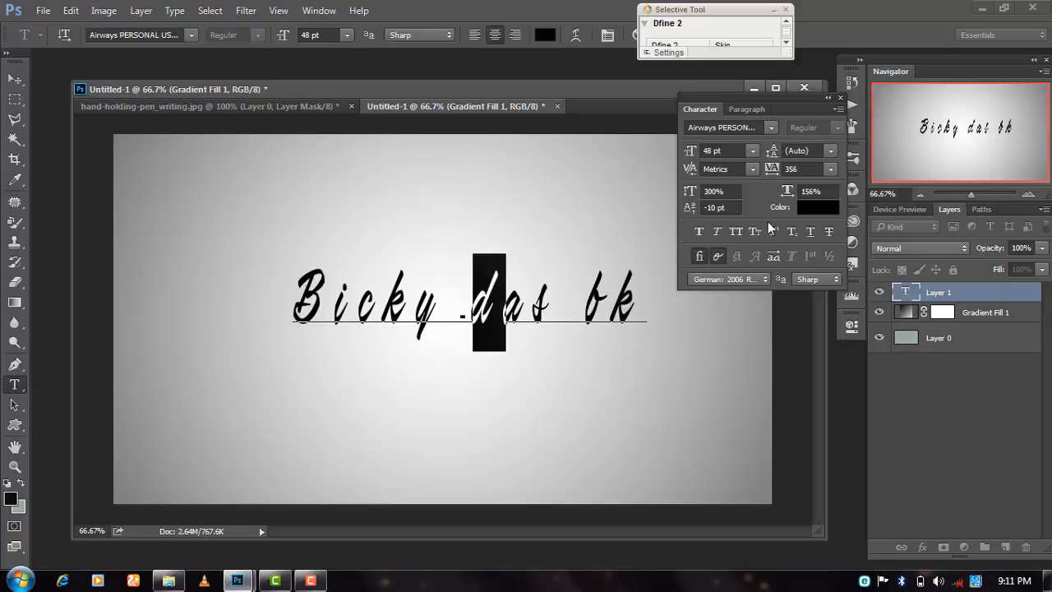
left_click(752, 231)
left_click(749, 230)
left_click(738, 231)
Capitalise the b of bk and commit the text.
left_click_drag(595, 284, 623, 287)
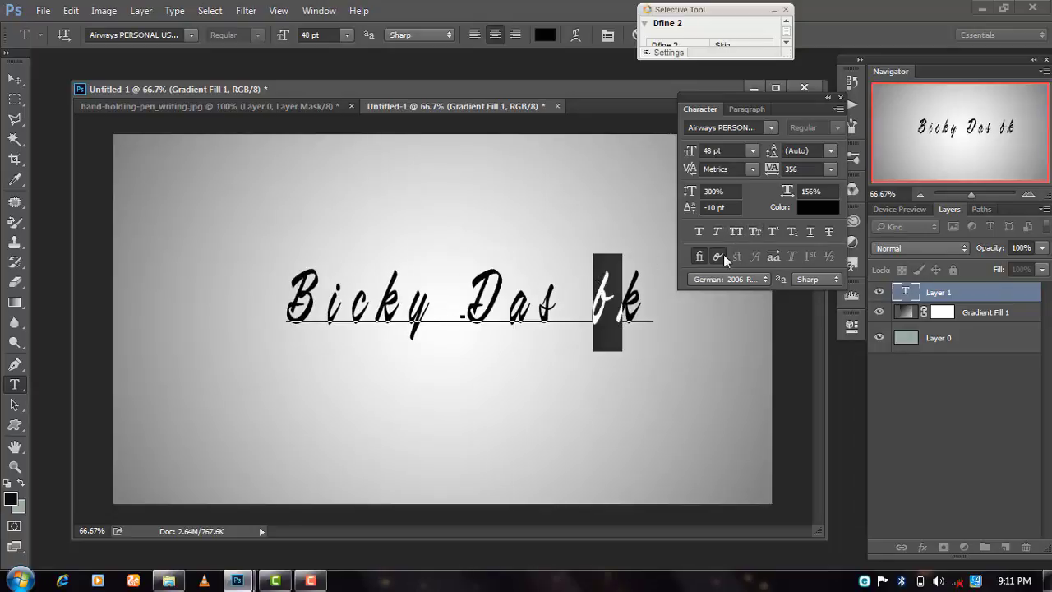
left_click(737, 231)
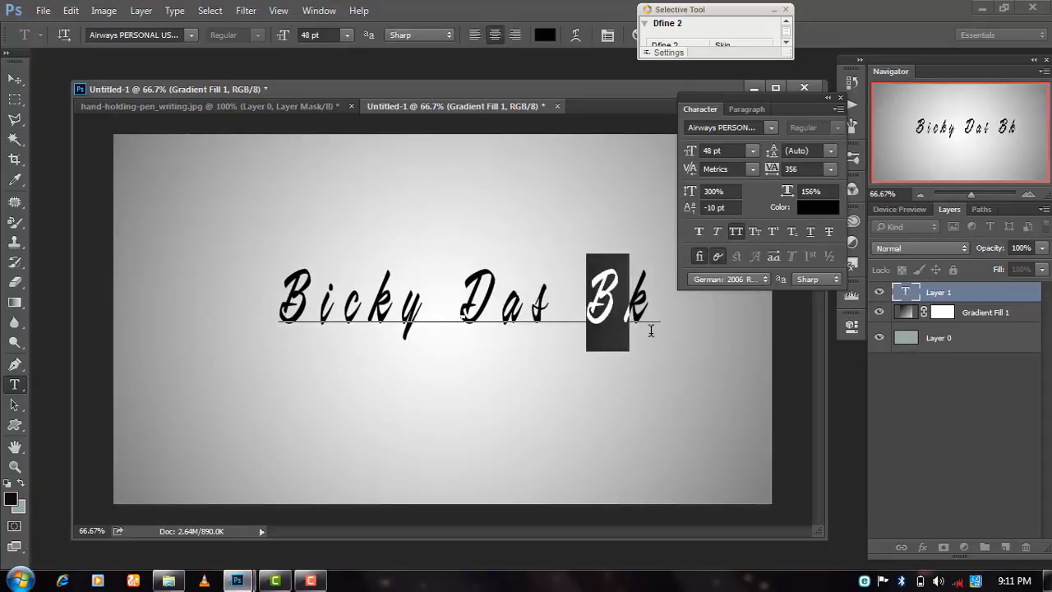
left_click(649, 324)
mouse_move(649, 406)
left_mouse_down()
mouse_move(638, 404)
mouse_move(646, 394)
mouse_move(658, 414)
left_mouse_up()
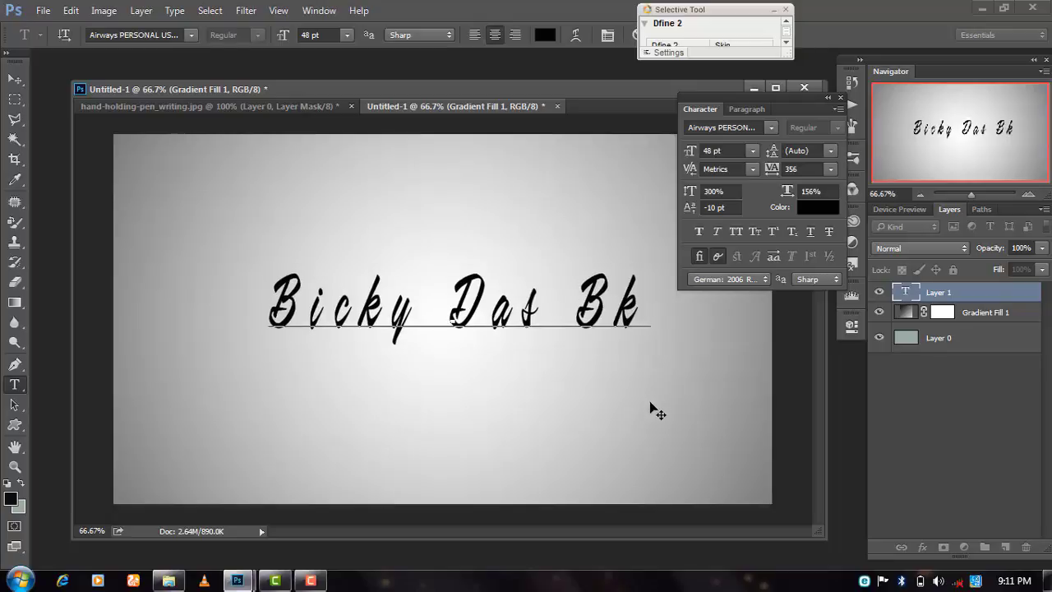
key("ctrl+Return")
Select all of Bicky Das Bk and step through a couple of fonts.
left_click(637, 329)
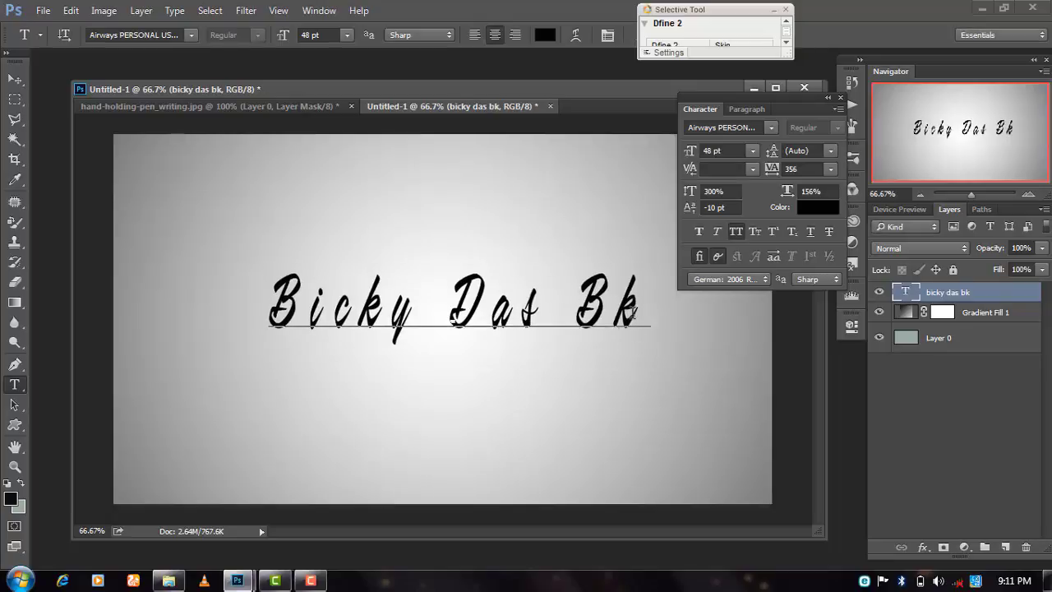
mouse_move(637, 328)
left_mouse_down()
mouse_move(363, 329)
mouse_move(649, 144)
left_mouse_up()
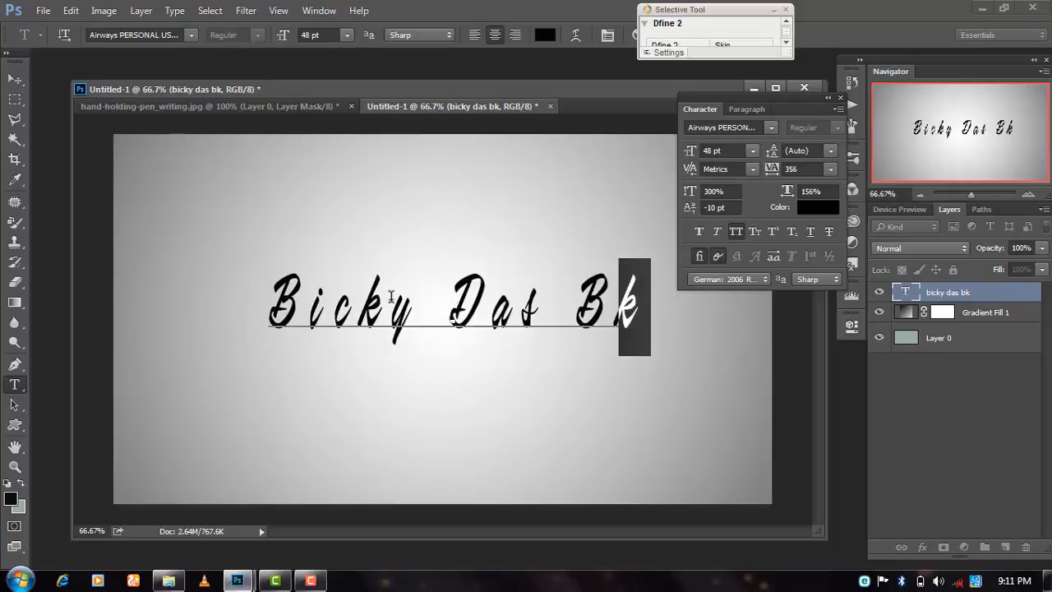
left_click(761, 128)
key("Down")
key("Down")
key("Down")
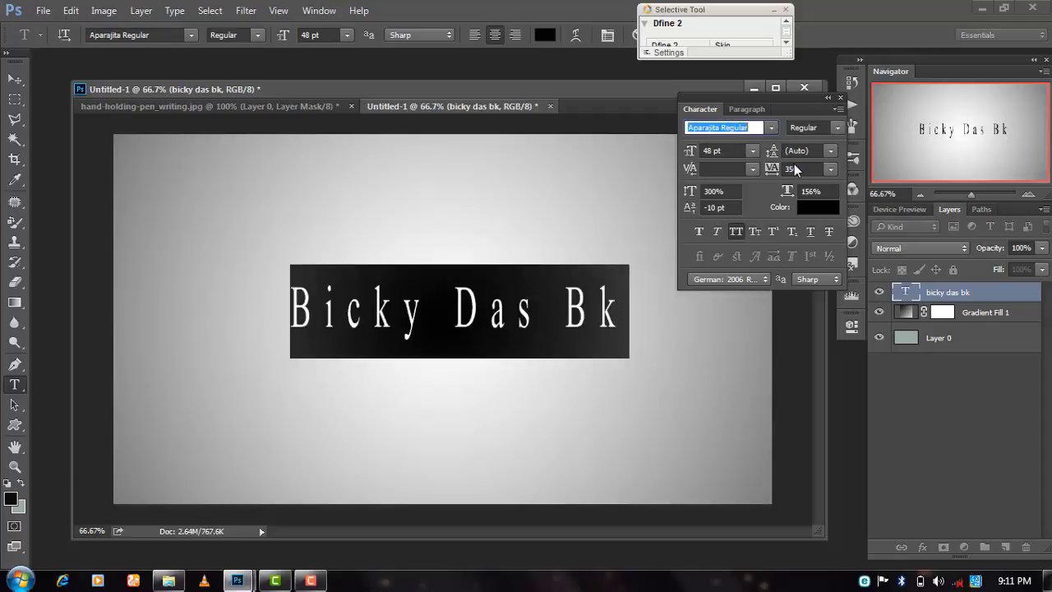
key("Down")
key("Down")
key("Down")
key("Down")
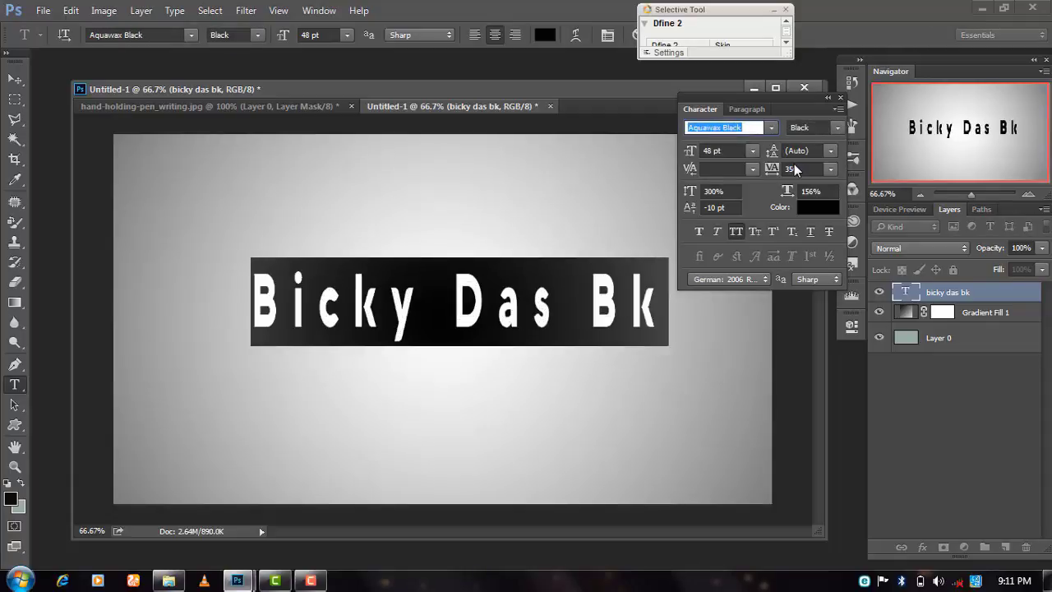
Scroll the font list and choose Atelier du Machiniste Italic.
left_click(772, 129)
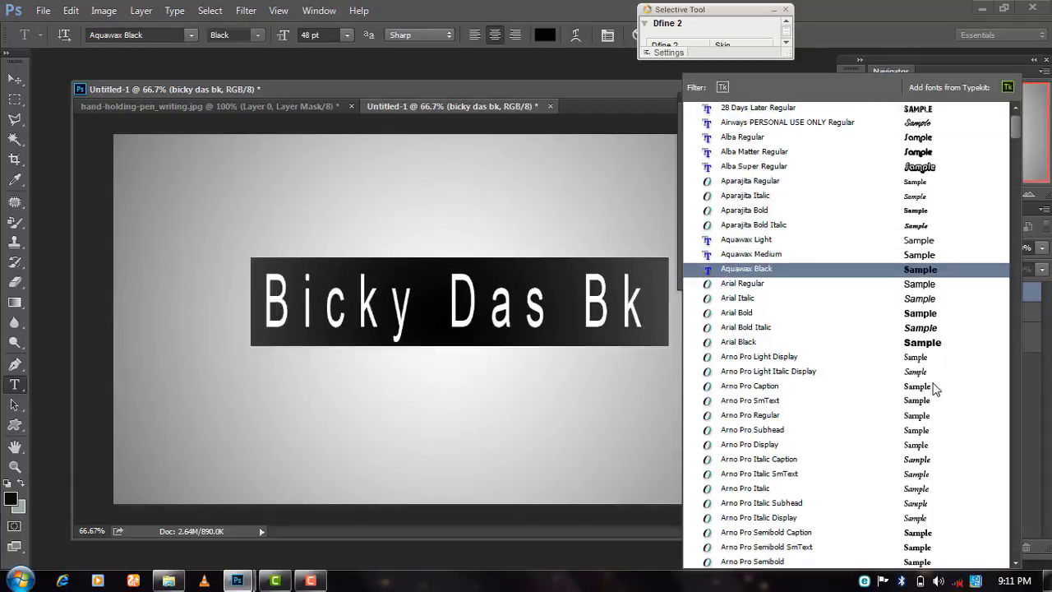
scroll(932, 366, "down", 1)
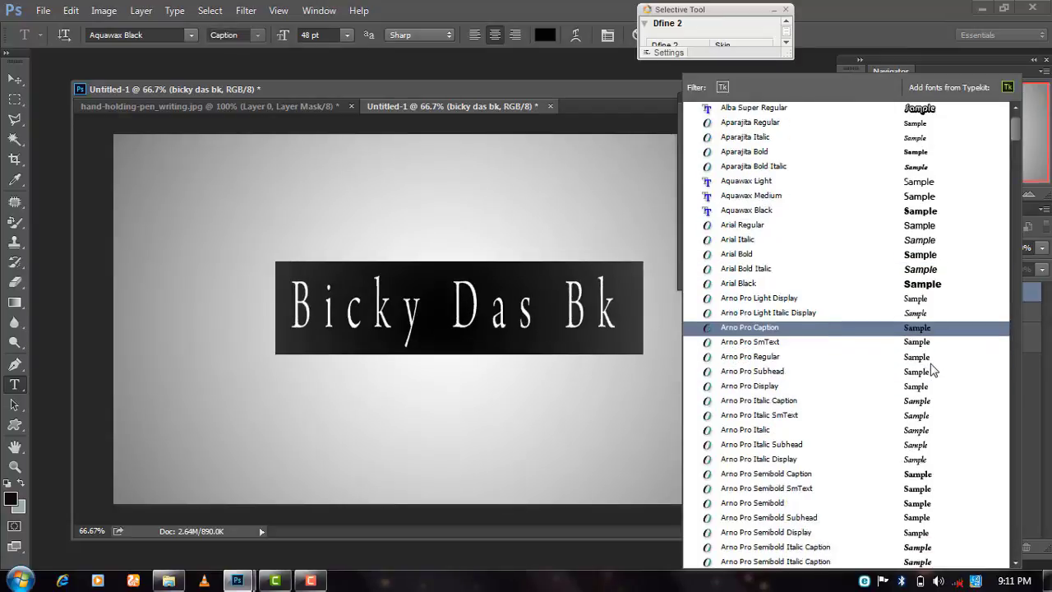
scroll(931, 366, "down", 1)
scroll(932, 370, "down", 1)
scroll(934, 374, "down", 1)
scroll(937, 383, "down", 2)
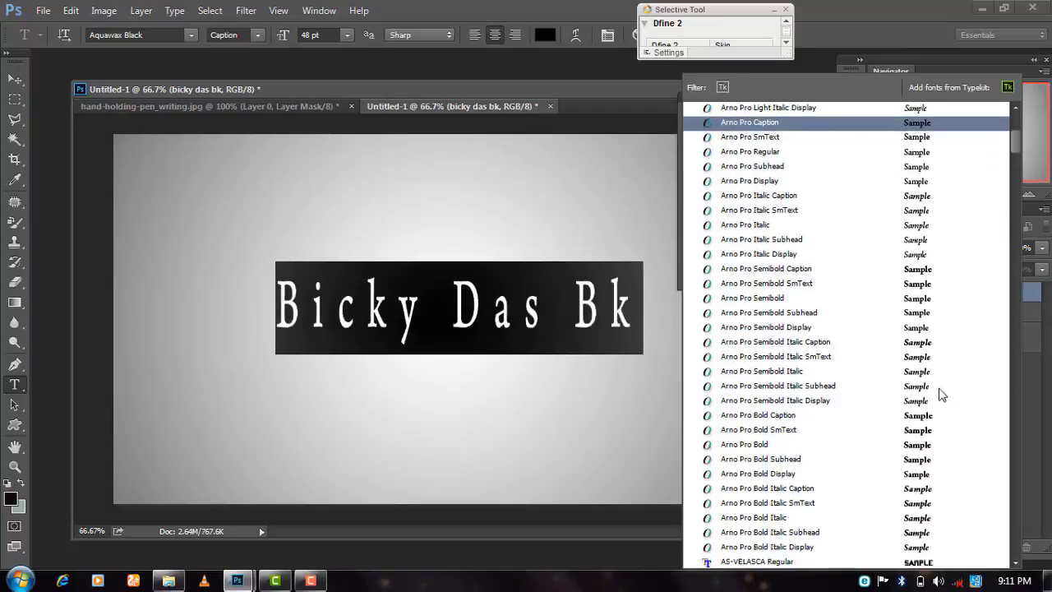
scroll(937, 460, "down", 2)
left_click(921, 508)
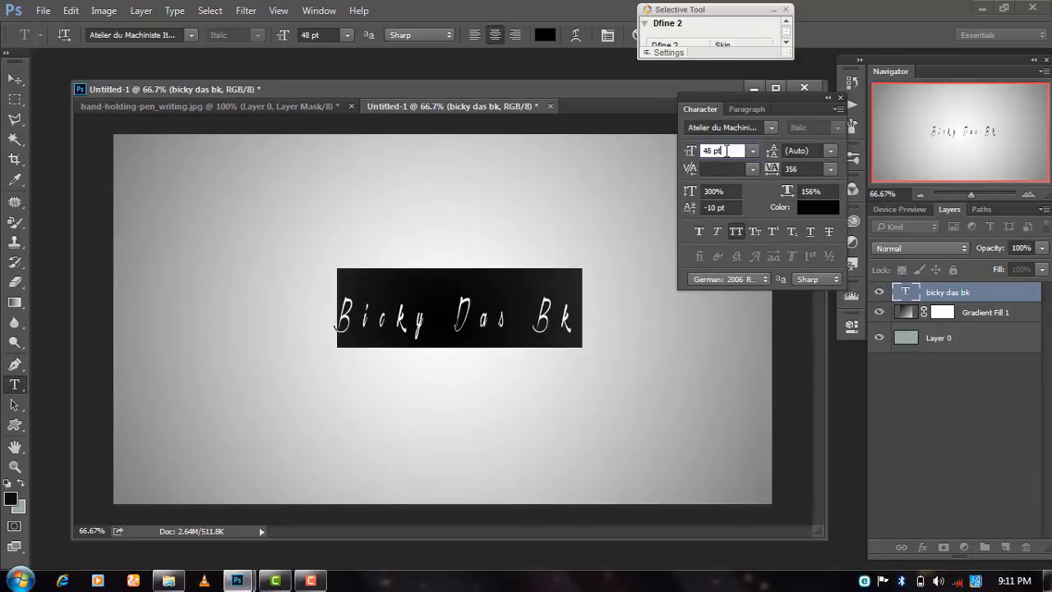
Set tracking to 180 and font size to 123 pt, then commit the text.
key("Up")
key("Up")
key("Up")
key("Up")
key("Up")
key("Up")
key("Up")
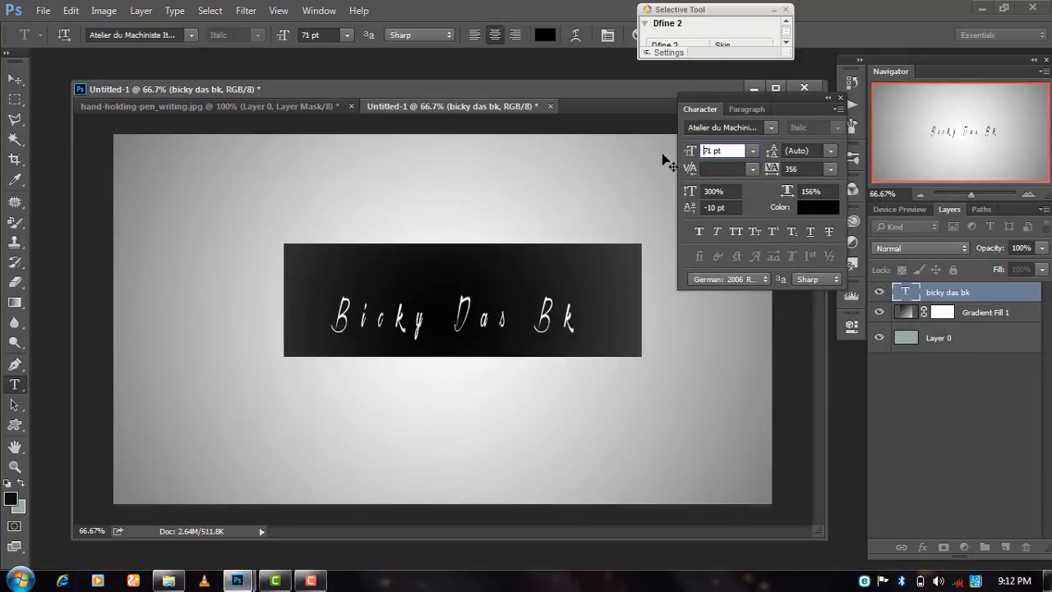
key("Up")
key("Up")
key("Up")
key("Up")
key("Up")
left_click(805, 169)
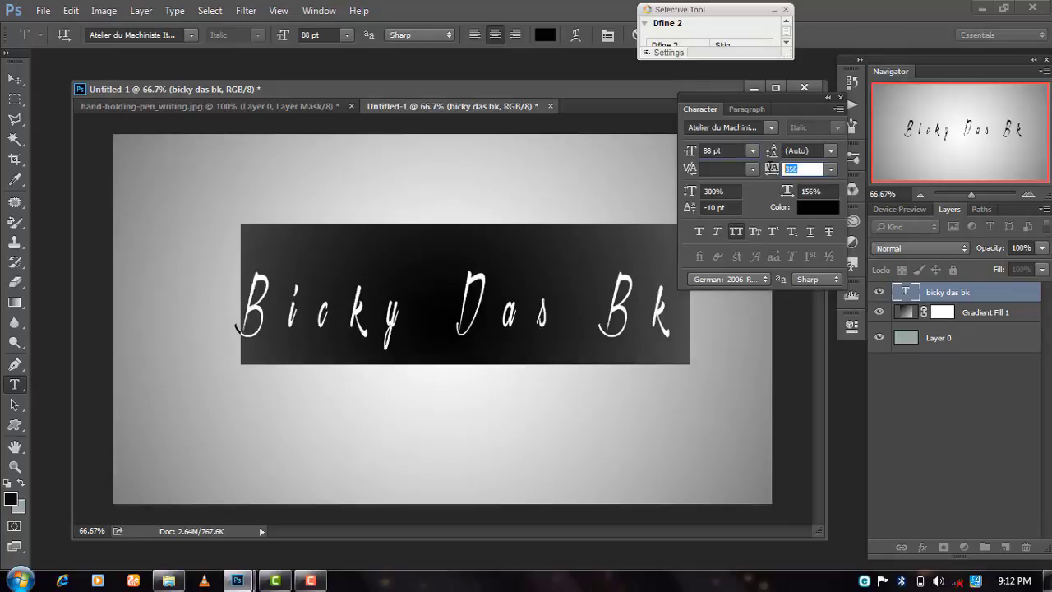
type("0")
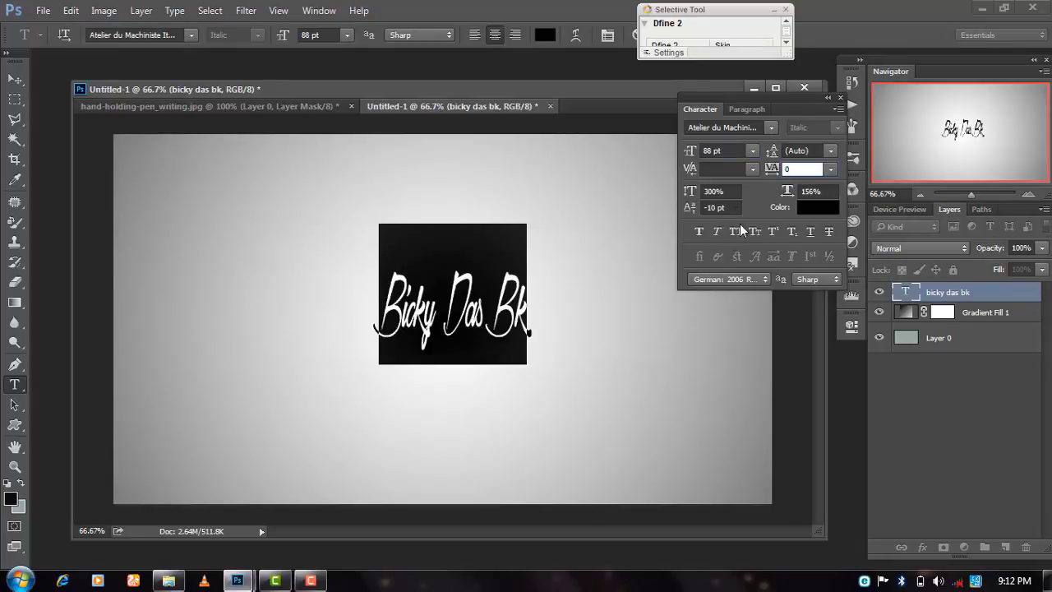
key("Up")
key("Up")
key("Up")
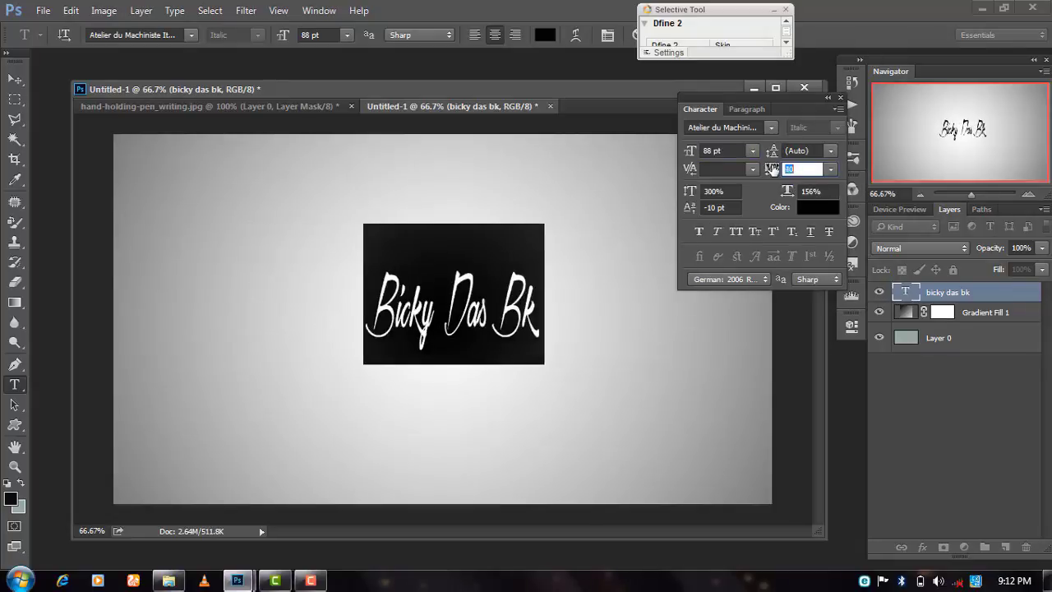
key("Up")
key("Up")
key("Up")
key("Up")
key("Up")
key("Up")
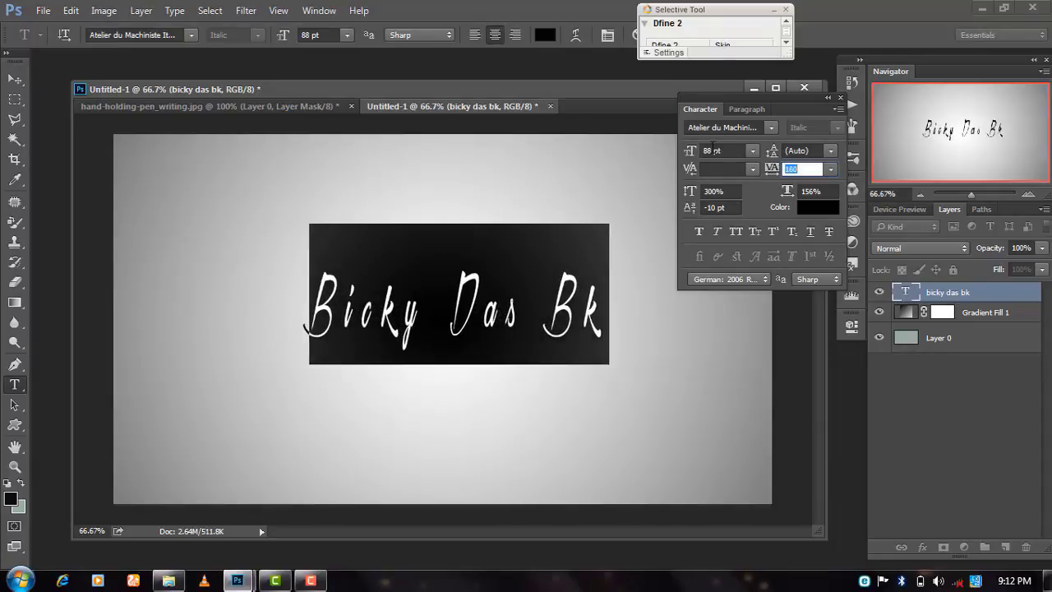
left_click(712, 150)
key("Up")
key("Up")
key("Up")
key("Up")
key("Up")
key("Up")
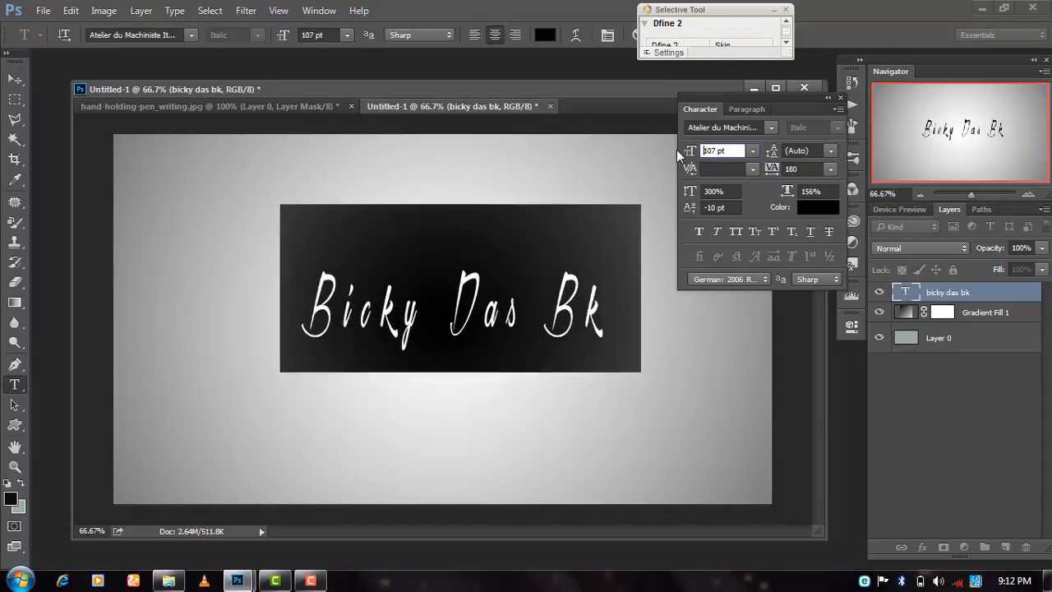
key("Up")
key("Up")
key("Up")
key("Up")
key("Up")
key("Up")
key("Up")
key("Up")
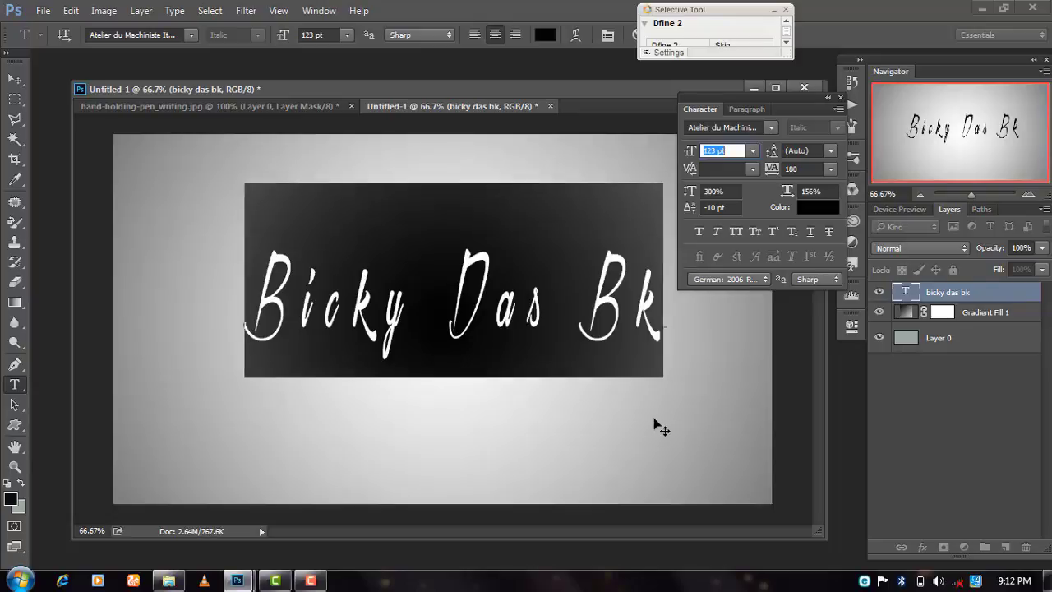
key("ctrl+Return")
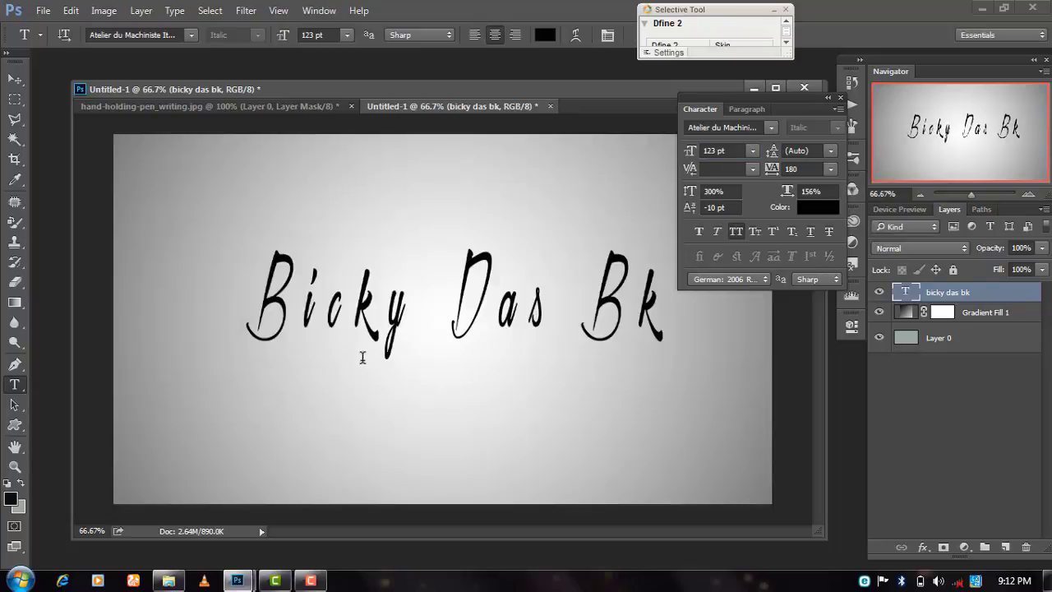
Rasterize the type layer and copy the letter B onto its own layer.
right_click(949, 294)
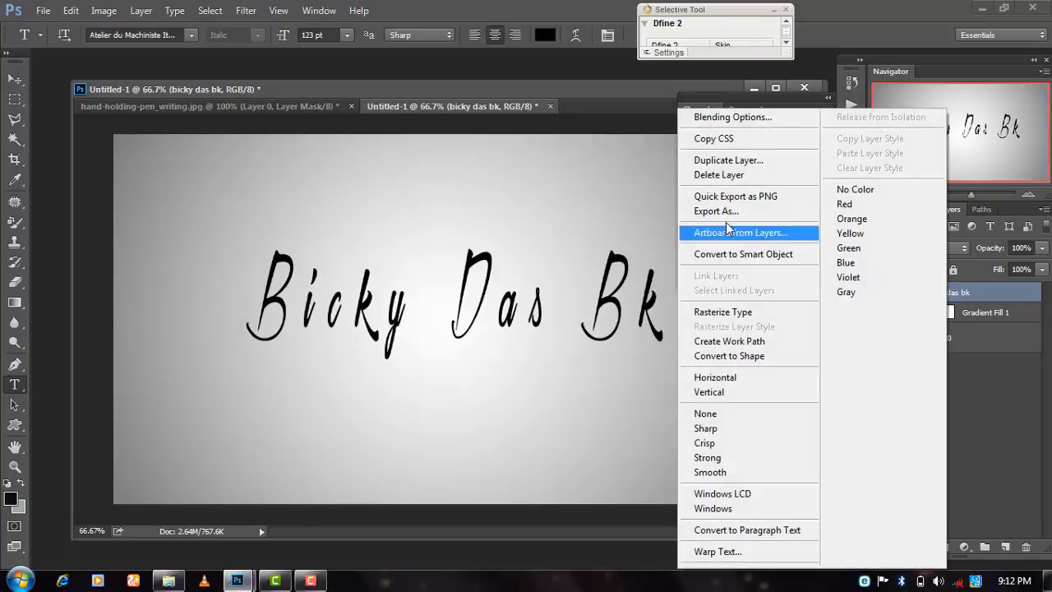
left_click(727, 312)
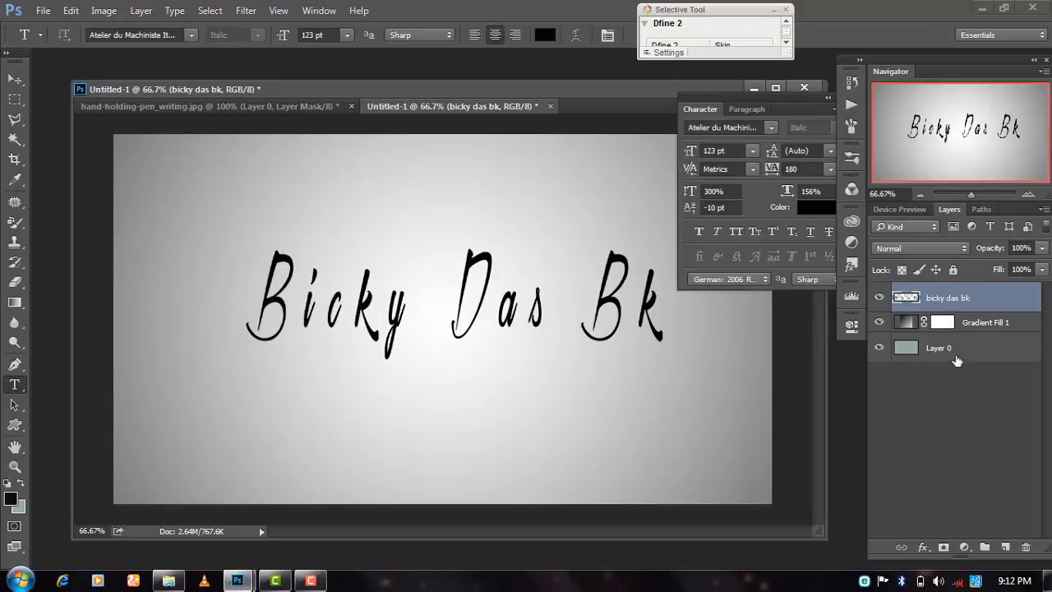
left_click(14, 120)
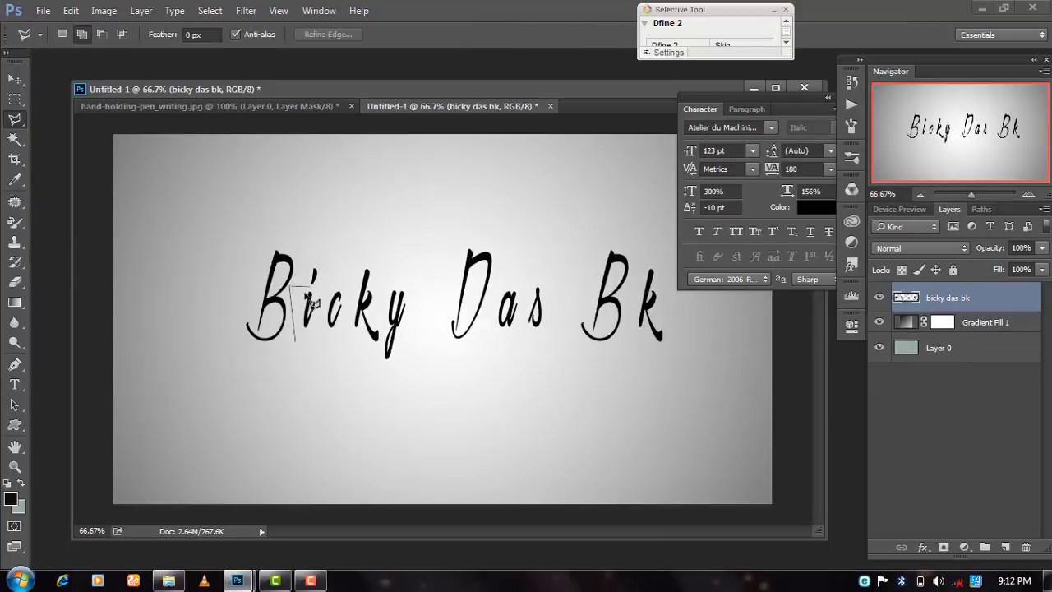
left_click(260, 230)
left_click(296, 345)
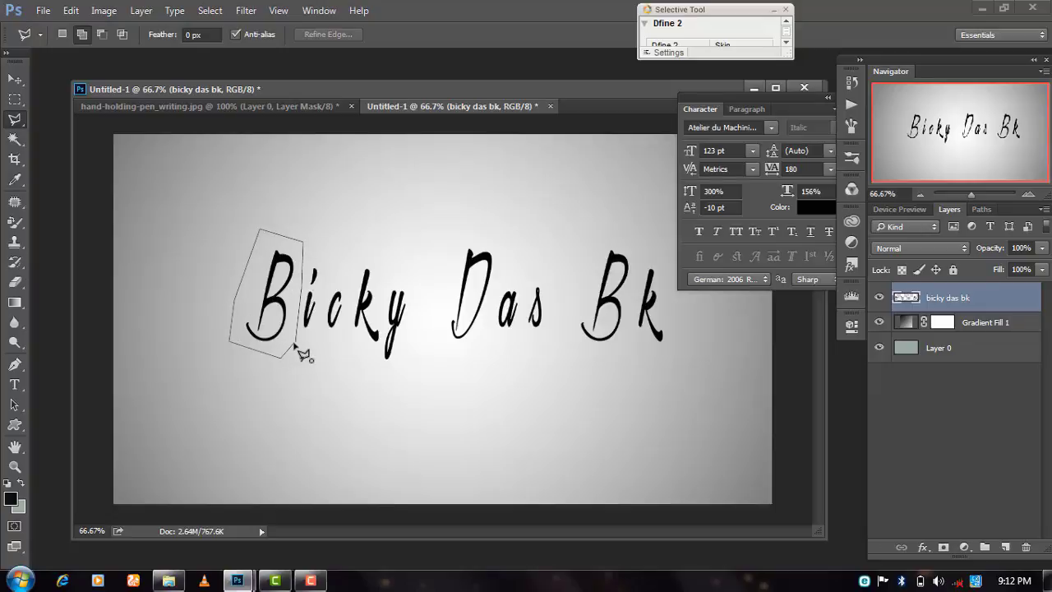
double_click(304, 355)
key("ctrl+j")
Copy the letters i and c from bicky das bk onto separate layers.
left_click(958, 337)
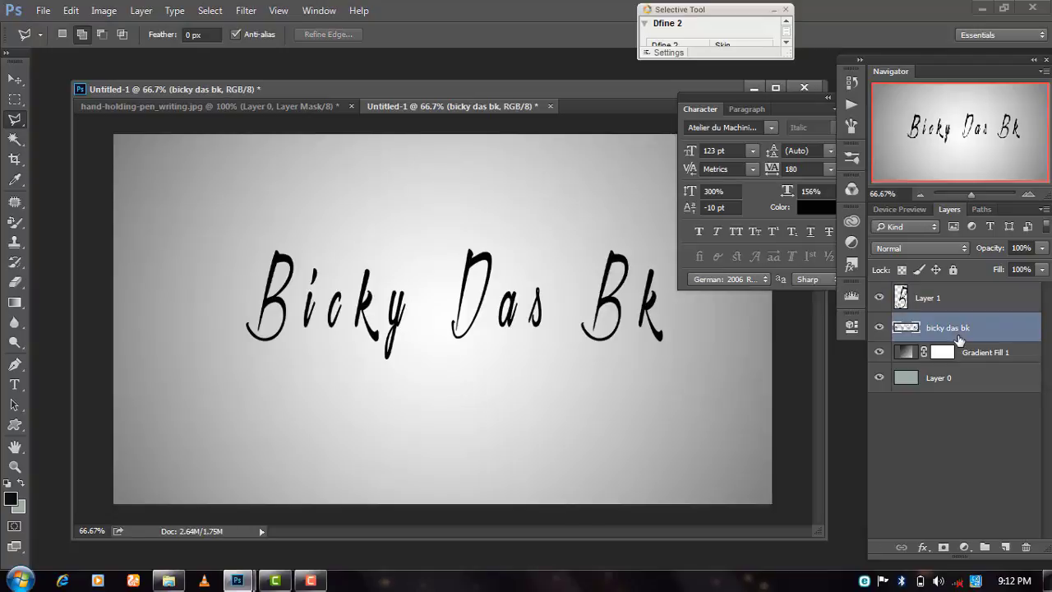
left_click(321, 326)
double_click(333, 274)
key("ctrl+j")
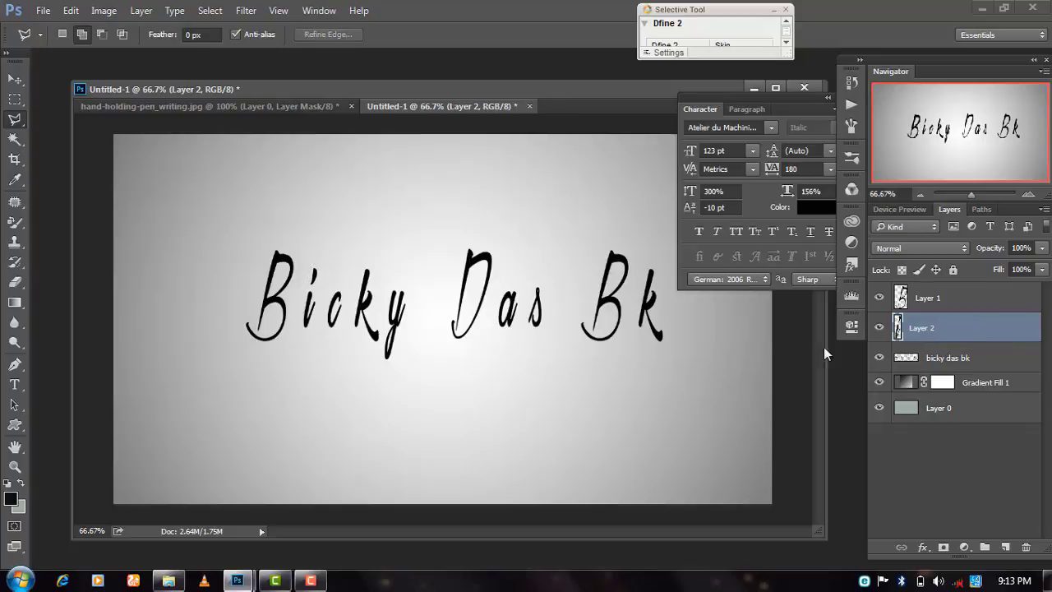
left_click(351, 287)
double_click(355, 296)
left_click(957, 358)
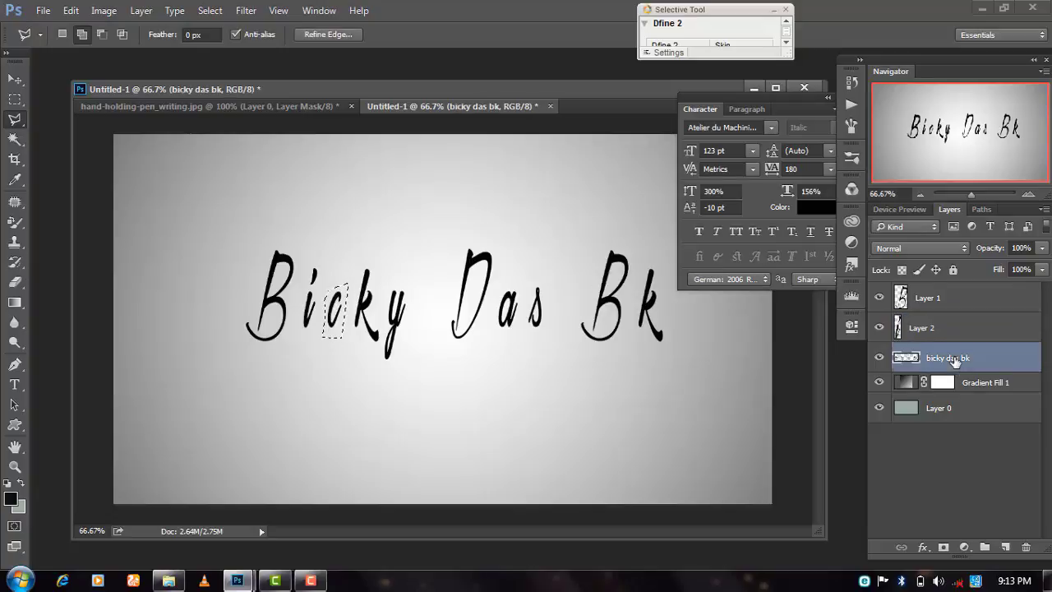
key("ctrl+j")
Lasso the k and the y of Bicky and copy each onto its own new layer.
left_click(924, 388)
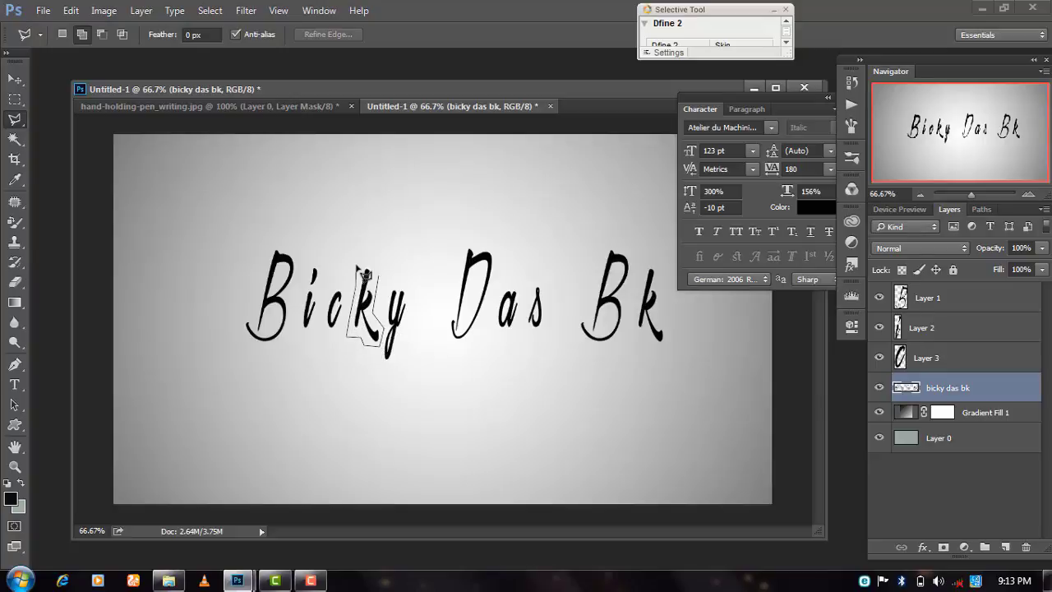
double_click(399, 282)
key("ctrl+j")
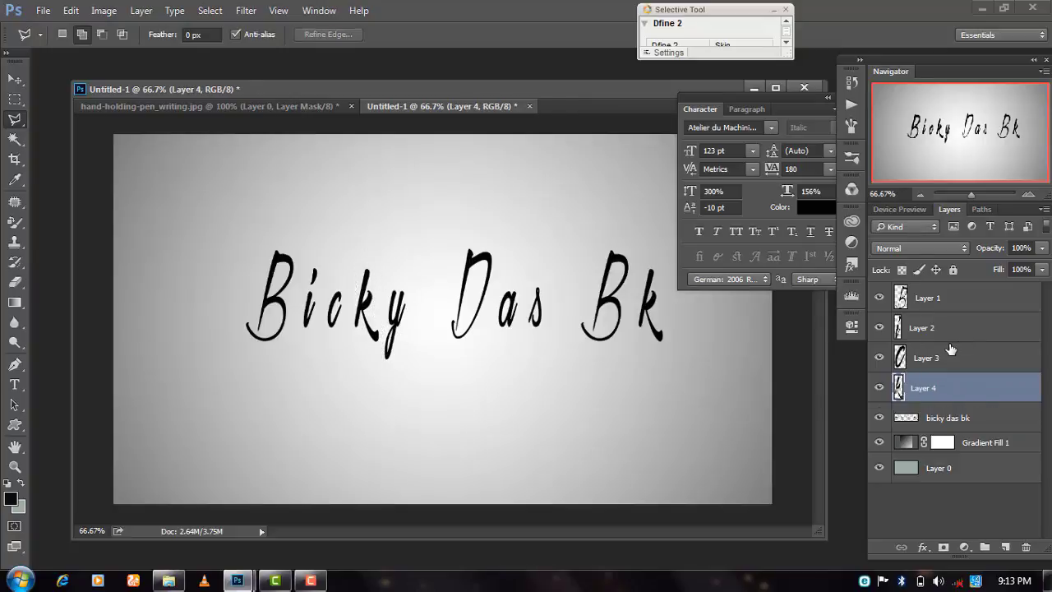
left_click(945, 419)
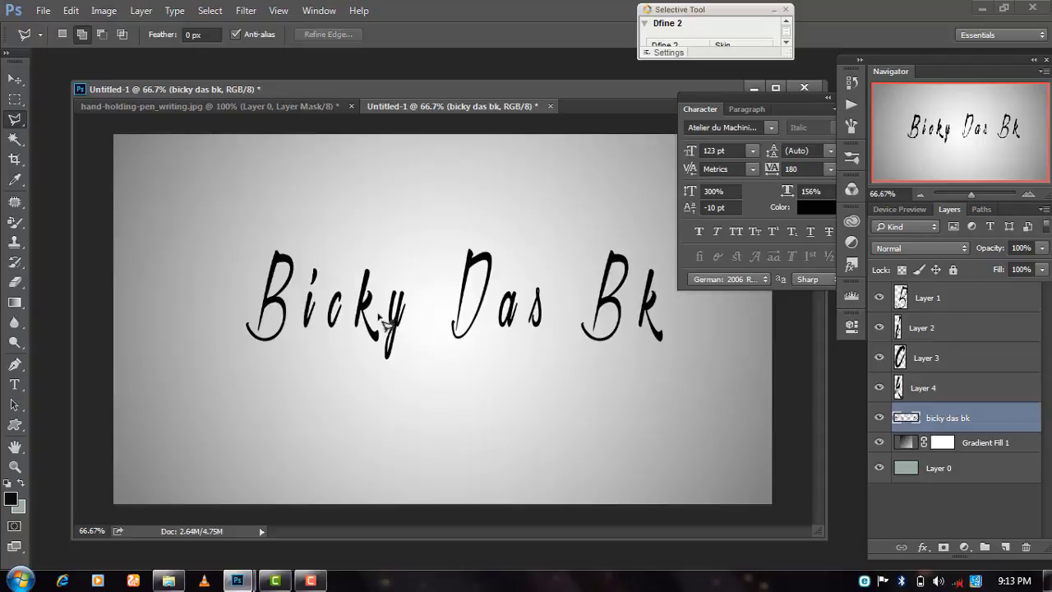
left_click(394, 375)
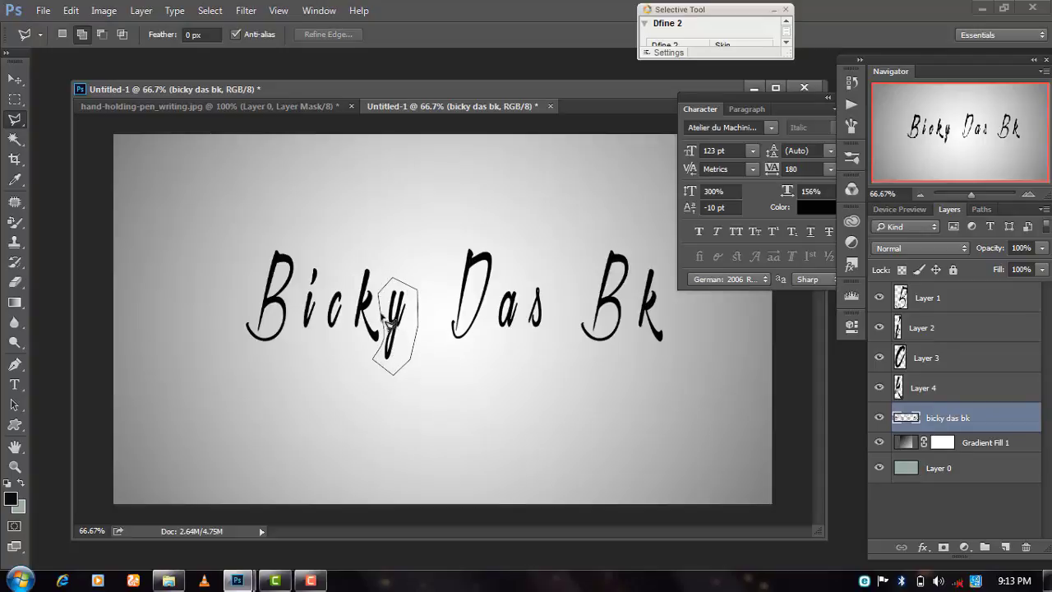
double_click(383, 319)
key("ctrl+j")
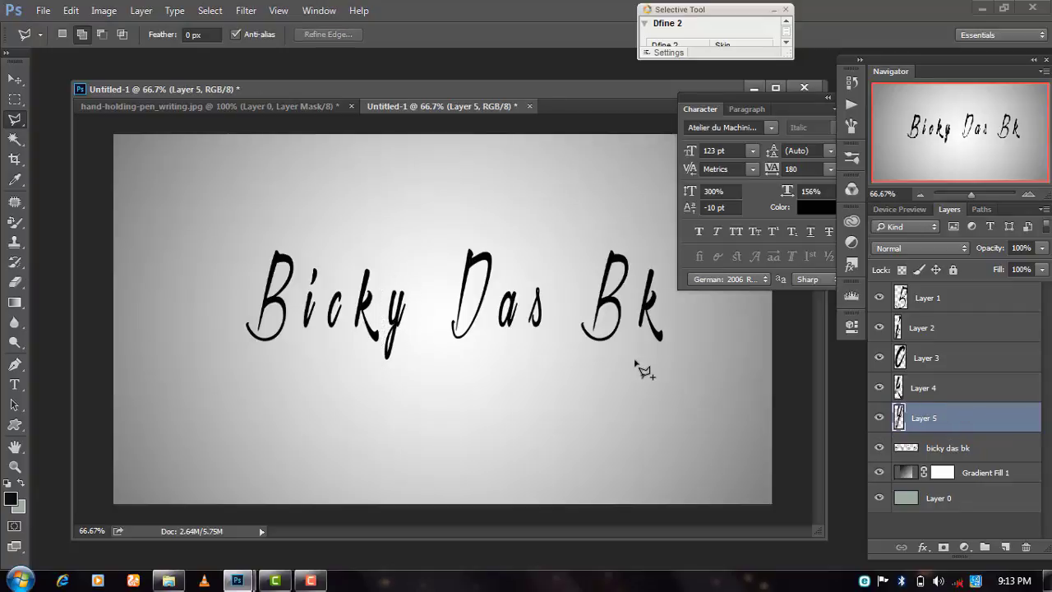
Outline the letter D with the Polygonal Lasso and copy it onto its own layer.
left_click(967, 447)
left_click(503, 247)
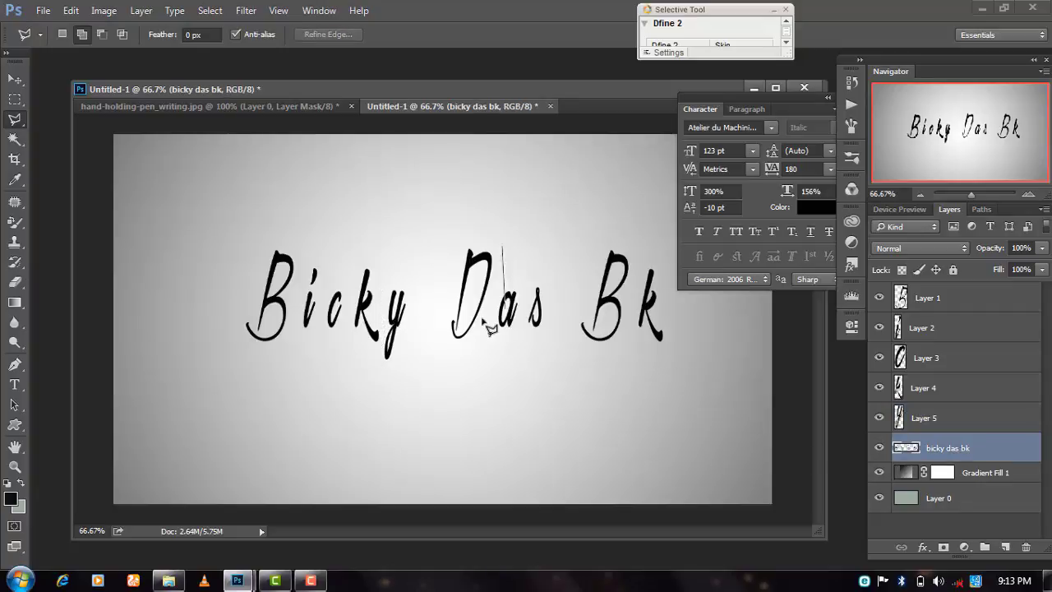
left_click(468, 346)
left_click(433, 338)
left_click(450, 234)
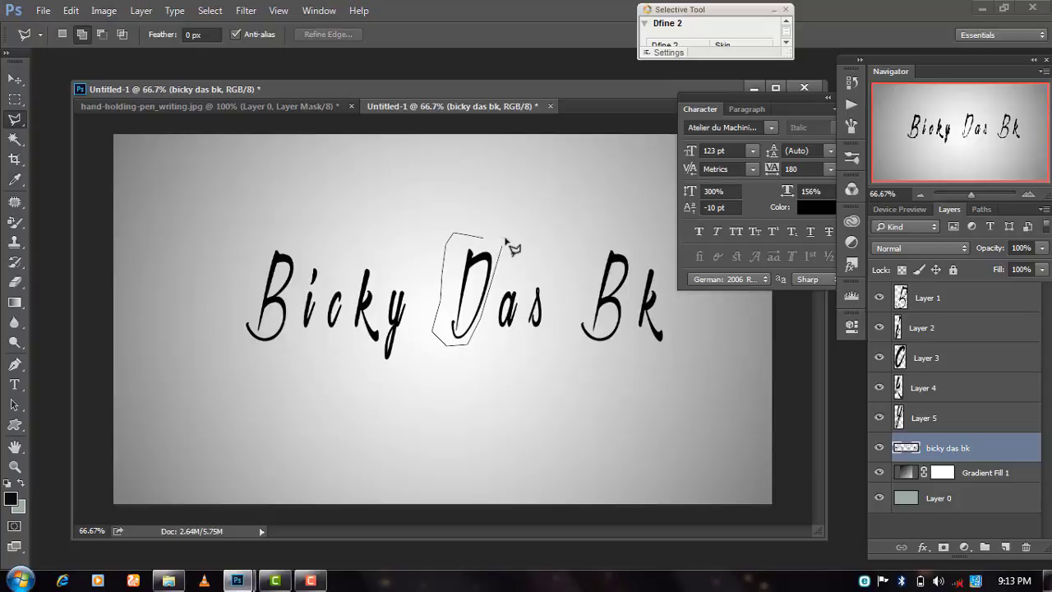
left_click(506, 238)
left_click(502, 247)
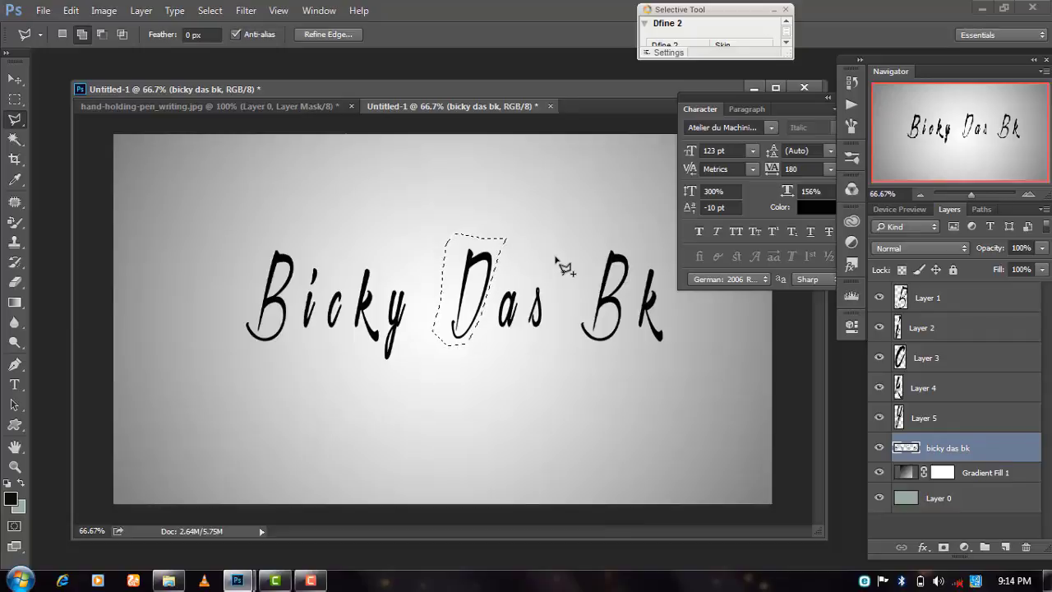
key("ctrl+j")
Outline the letter a and copy it onto its own layer.
left_click(963, 474)
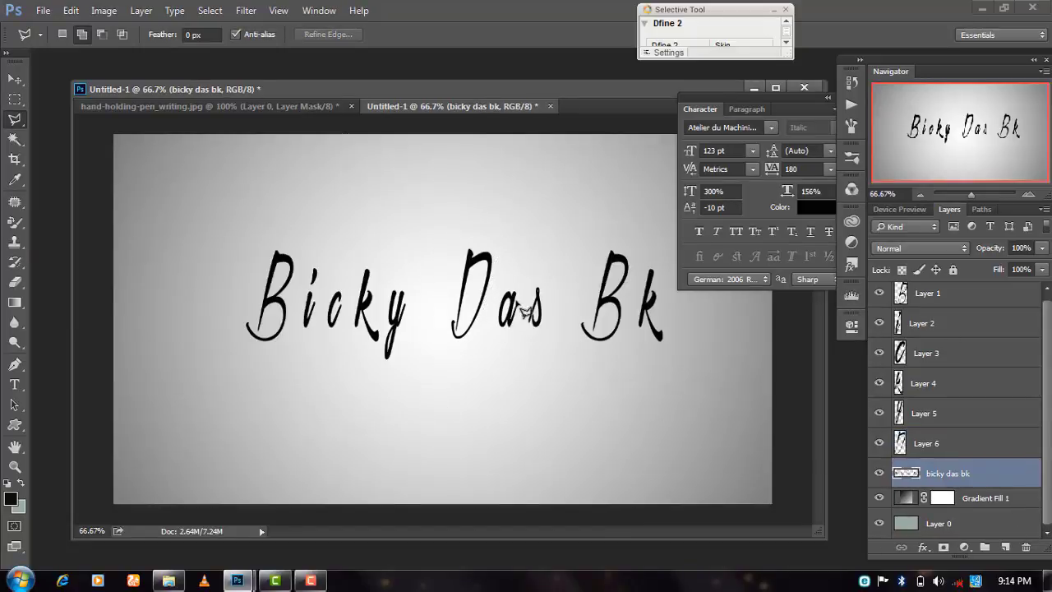
left_click(527, 284)
left_click(520, 344)
left_click(493, 336)
left_click(514, 245)
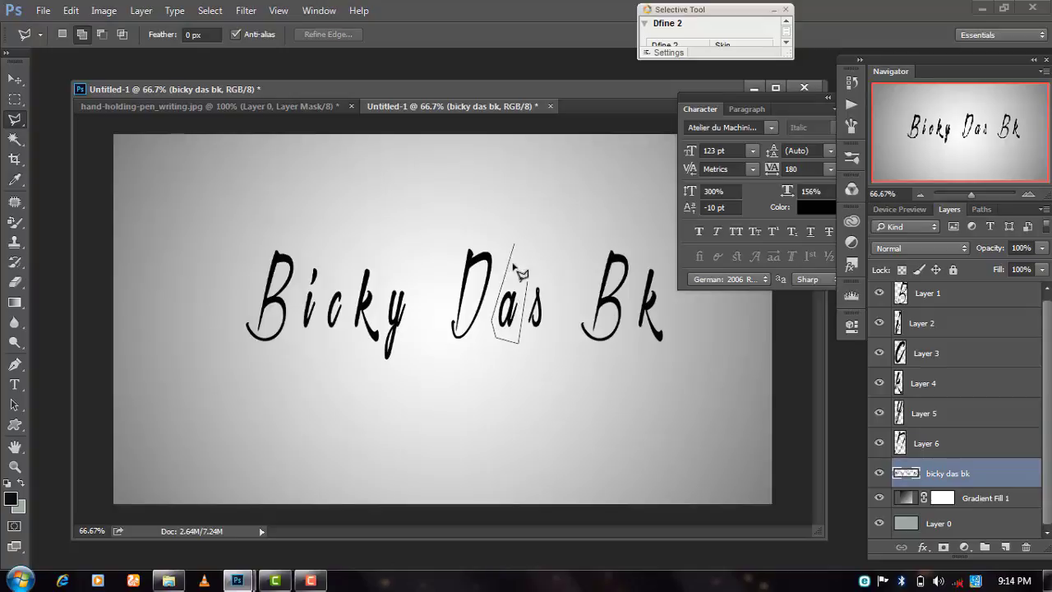
left_click(526, 283)
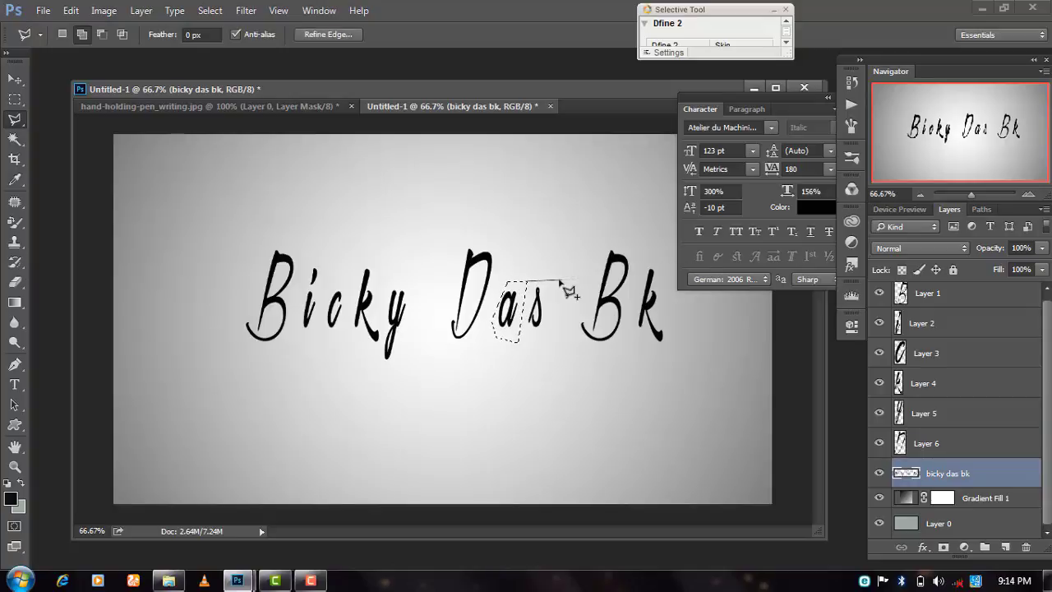
key("Escape")
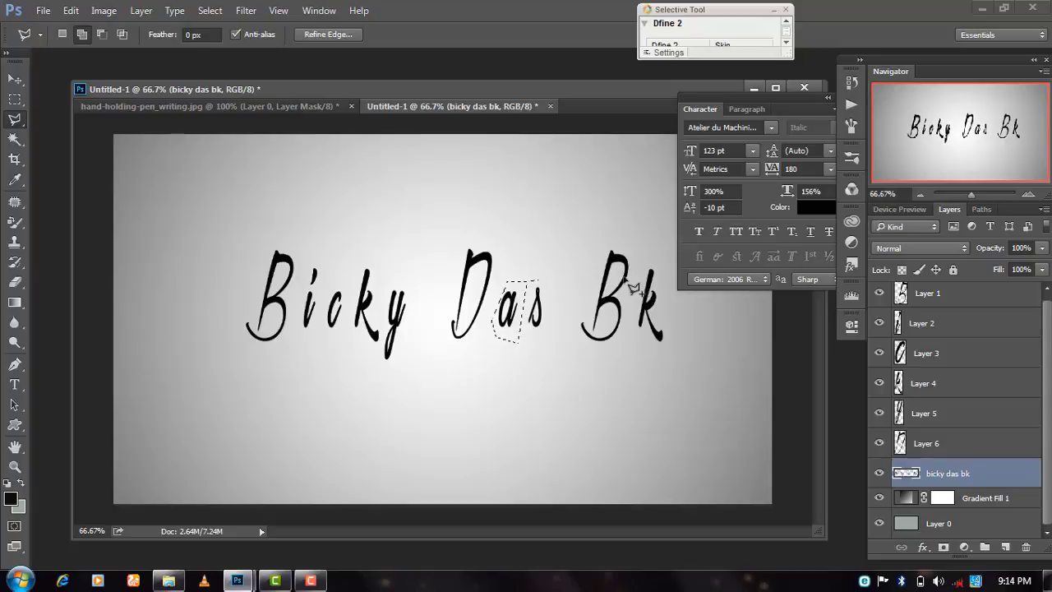
key("ctrl+j")
Outline the letter s and copy it onto its own layer.
left_click(965, 476)
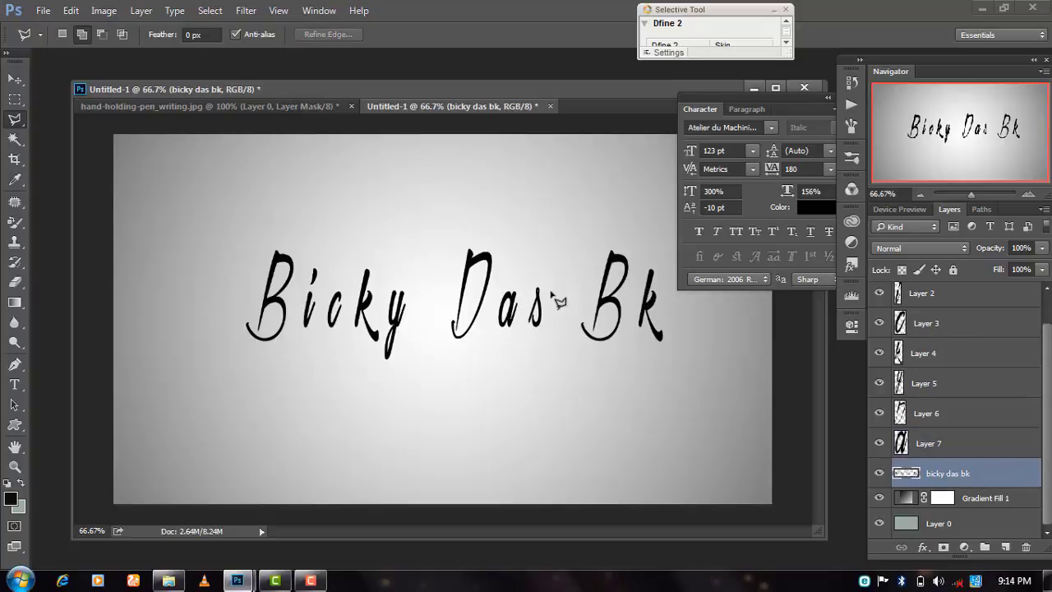
left_click(559, 284)
left_click(556, 349)
left_click(518, 336)
left_click(546, 263)
left_click(560, 285)
key("ctrl+j")
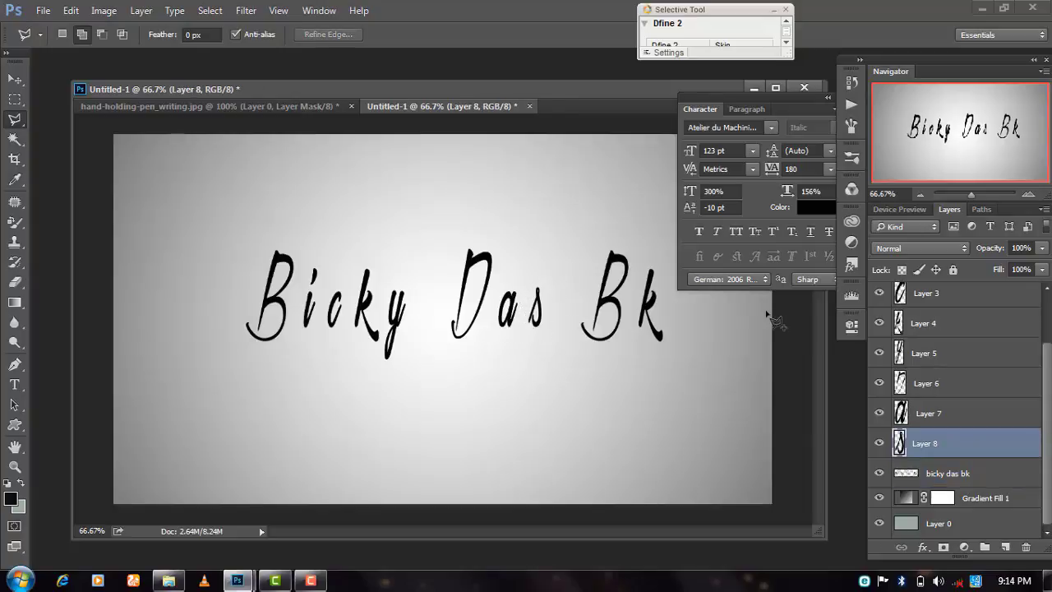
Outline the B of Bk and copy it from the bicky das bk layer onto a new layer.
left_click(640, 238)
left_click(624, 337)
left_click(605, 350)
left_click(563, 346)
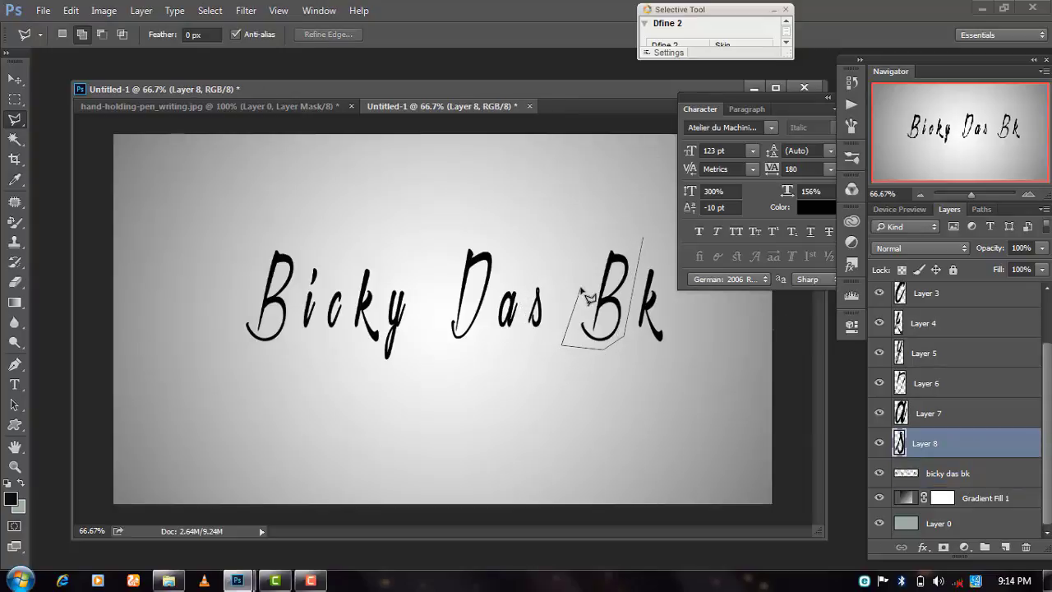
left_click(593, 254)
left_click(646, 245)
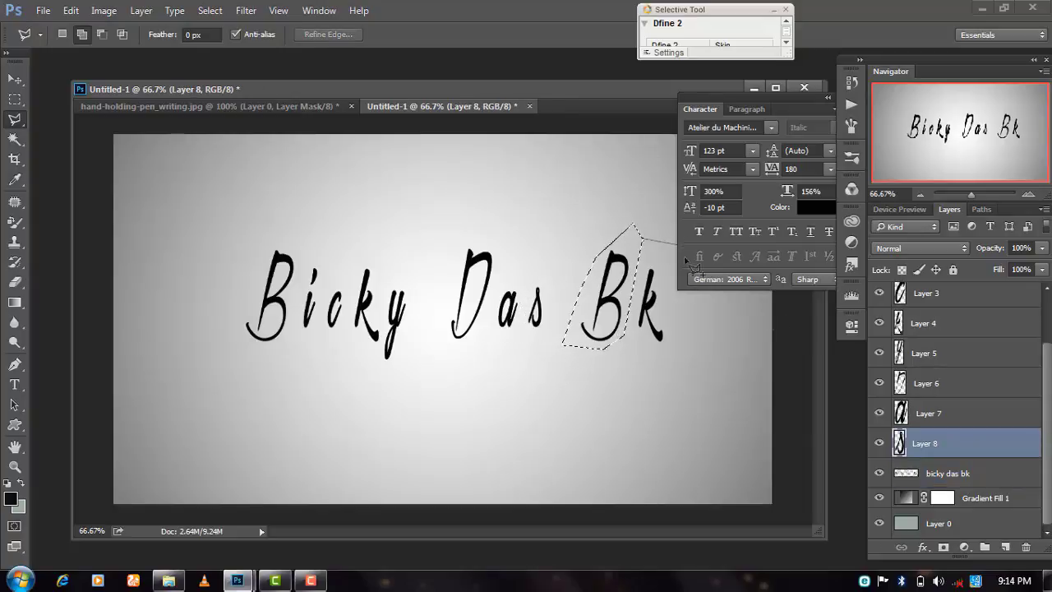
key("ctrl+j")
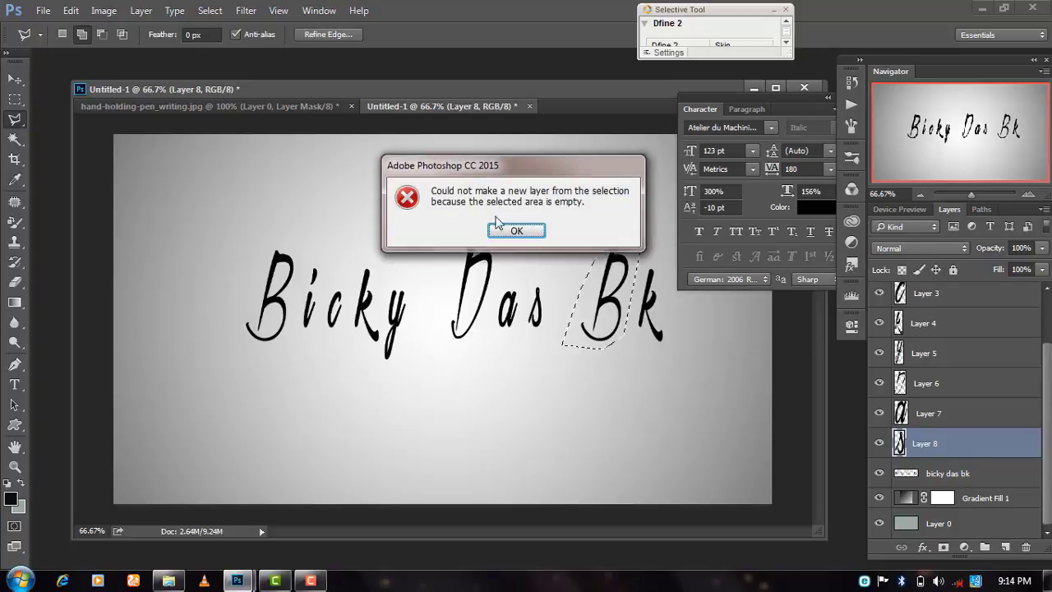
key("Return")
left_click(927, 475)
key("ctrl+j")
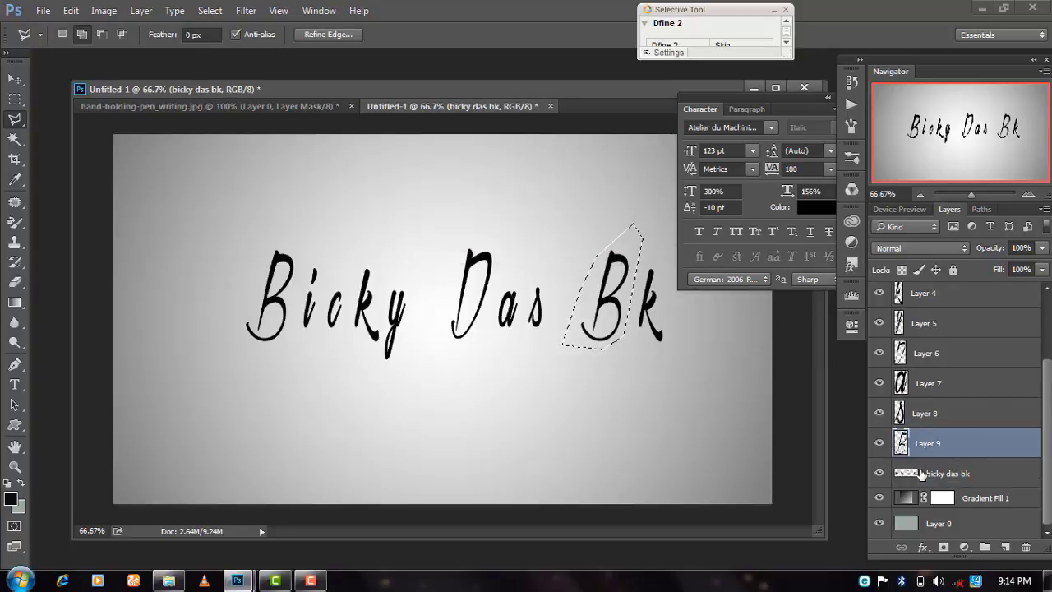
Outline the k of Bk and copy it onto a new layer.
left_click(946, 473)
left_click(671, 308)
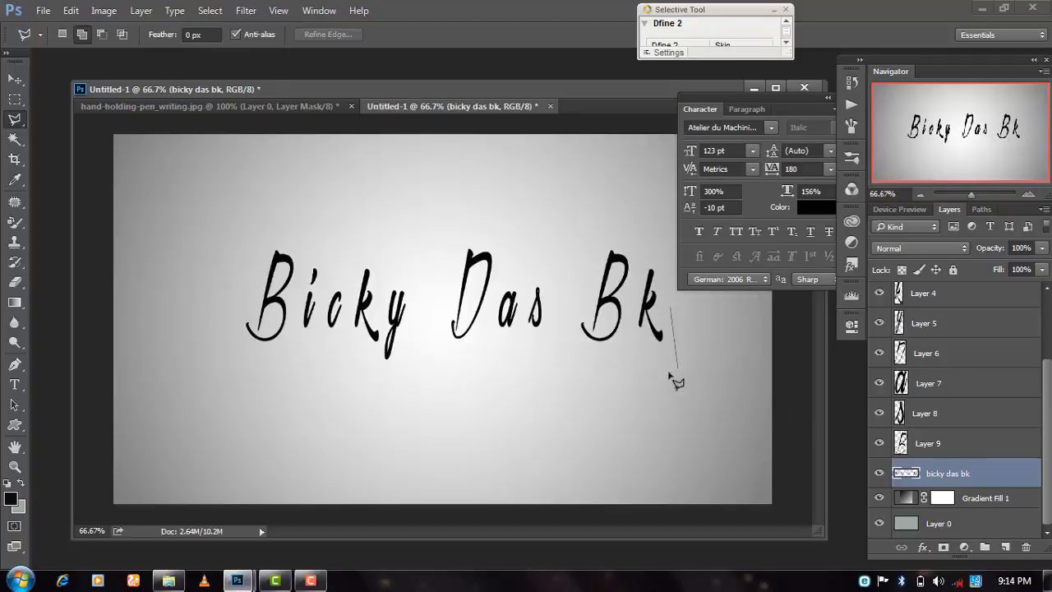
left_click(677, 355)
left_click(661, 358)
left_click(635, 338)
left_click(638, 284)
left_click(655, 264)
left_click(673, 281)
left_click(671, 309)
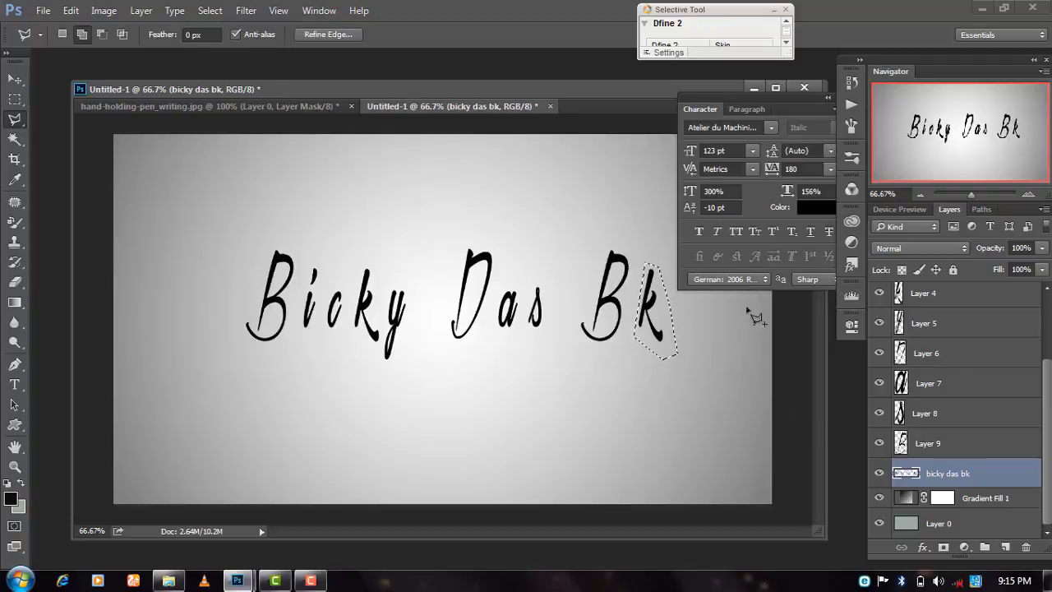
key("ctrl+j")
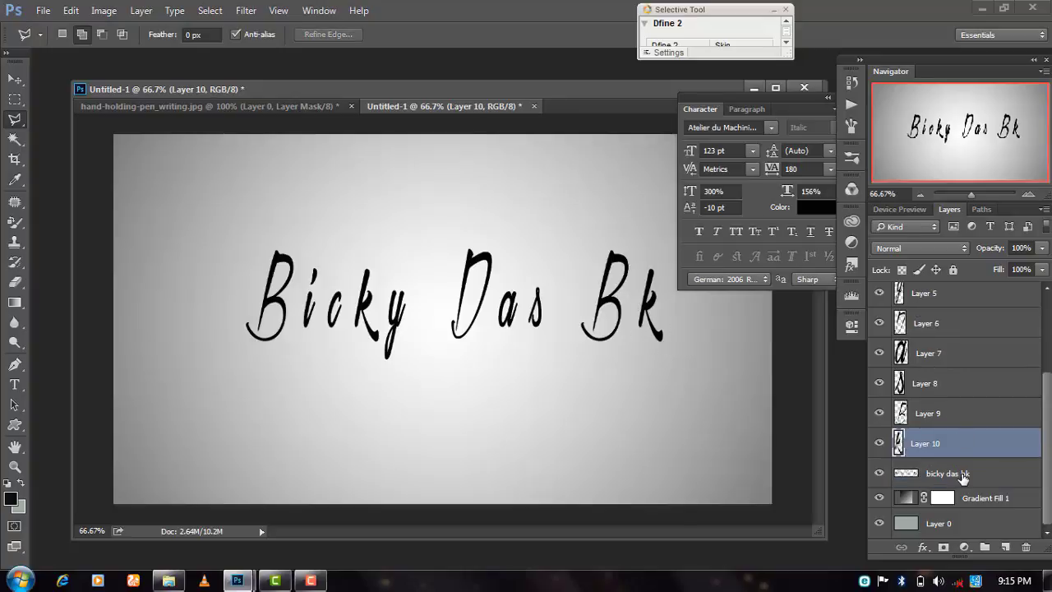
Delete the original bicky das bk layer.
left_click(964, 474)
right_click(963, 474)
left_click(904, 96)
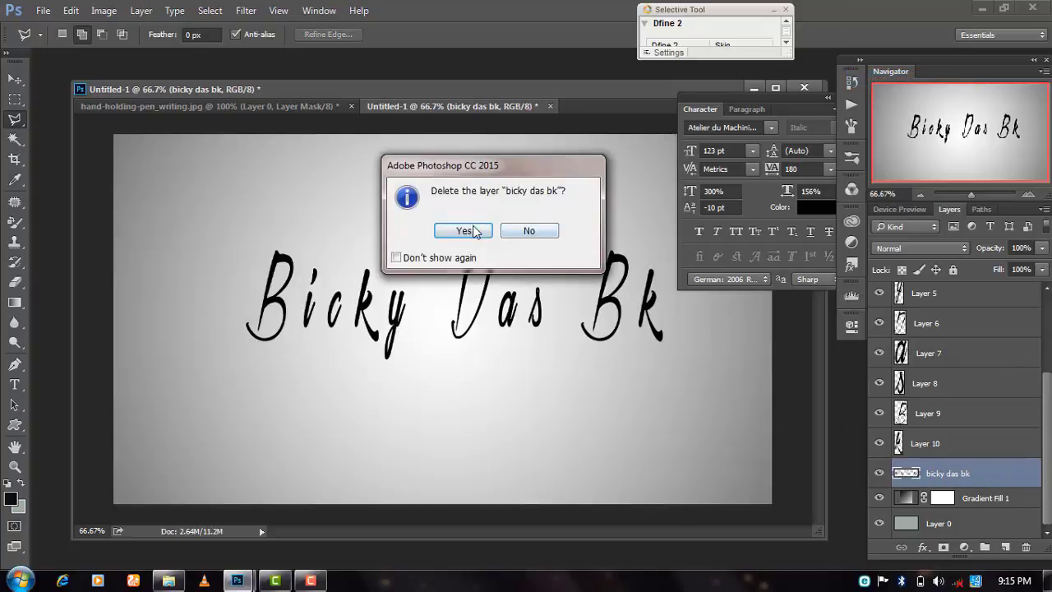
left_click(464, 231)
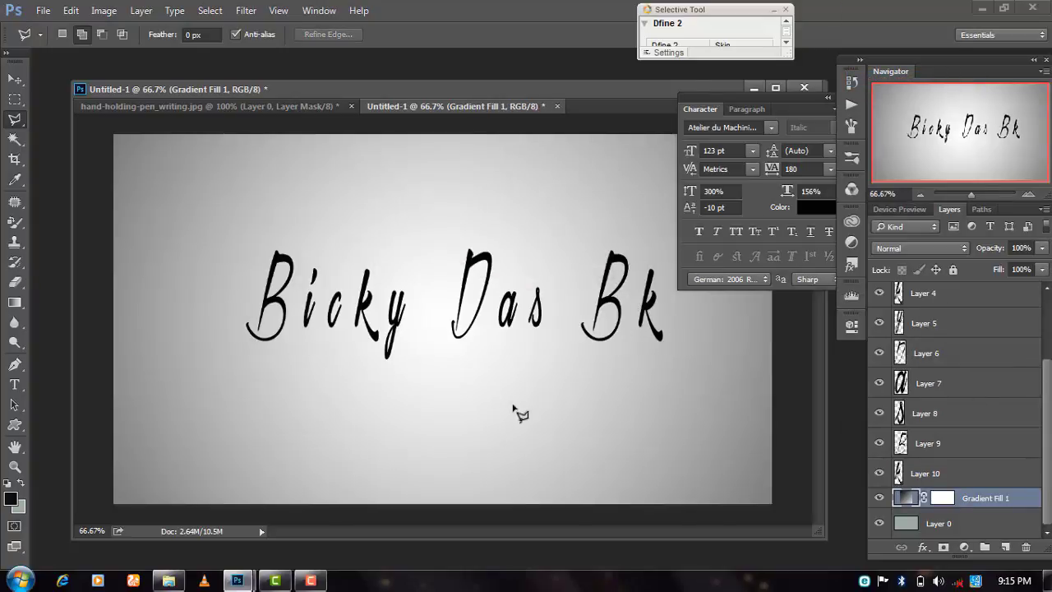
With Layer 1 selected, drag the hand-holding-pen layer into the Untitled-1 document.
left_click_drag(1046, 415, 1046, 321)
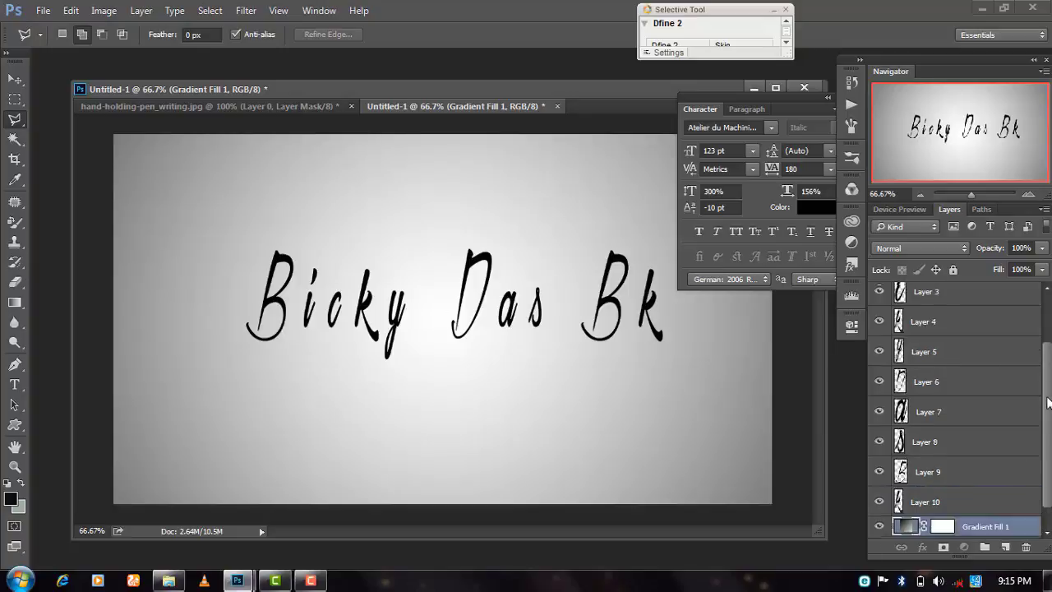
left_click(970, 300)
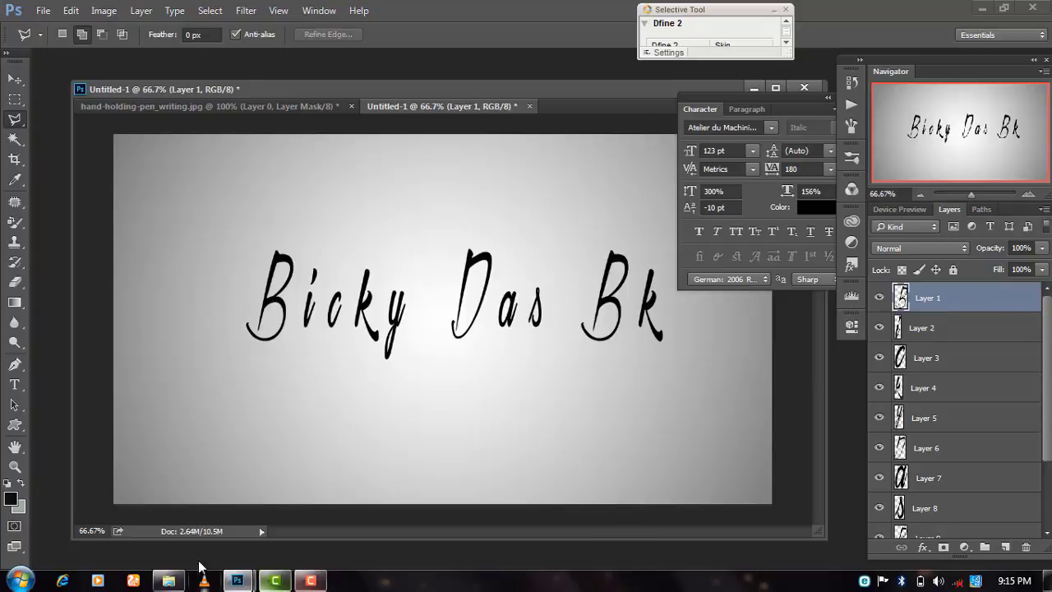
left_click(237, 107)
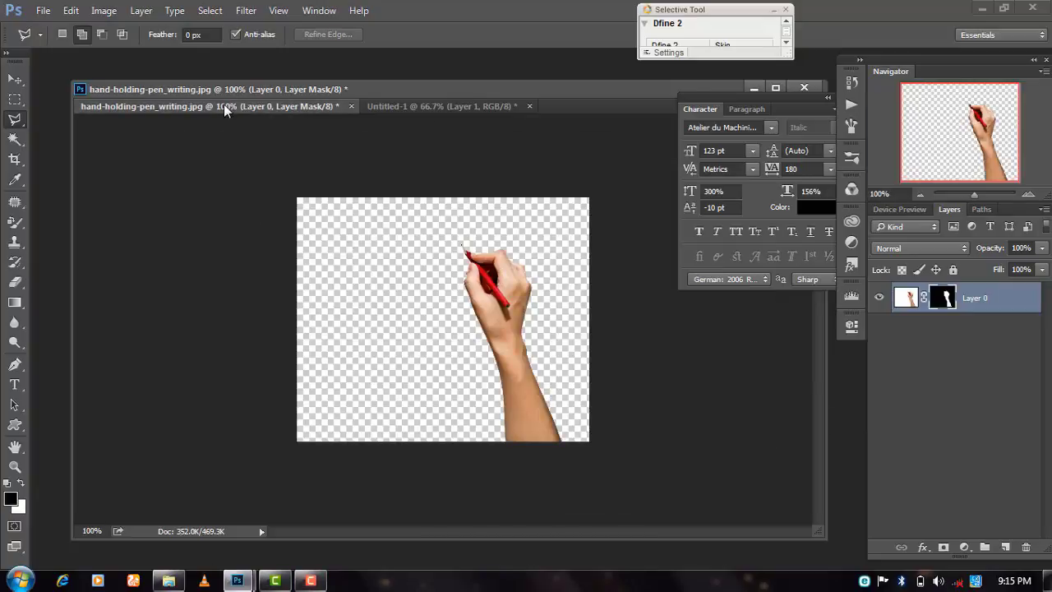
left_click_drag(224, 104, 251, 190)
left_click_drag(309, 137, 209, 311)
key("v")
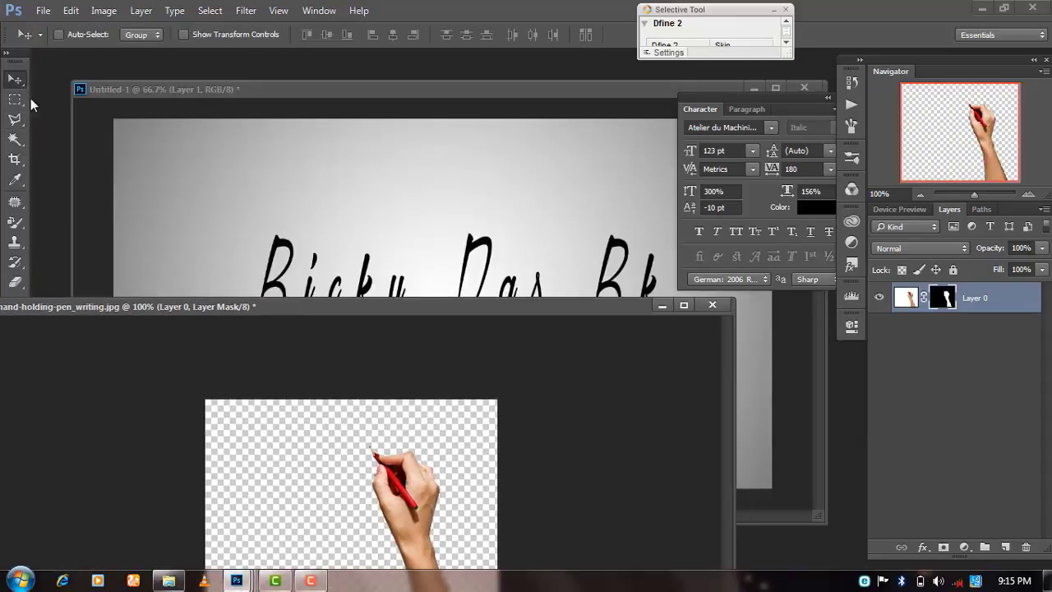
left_click_drag(403, 506, 455, 282)
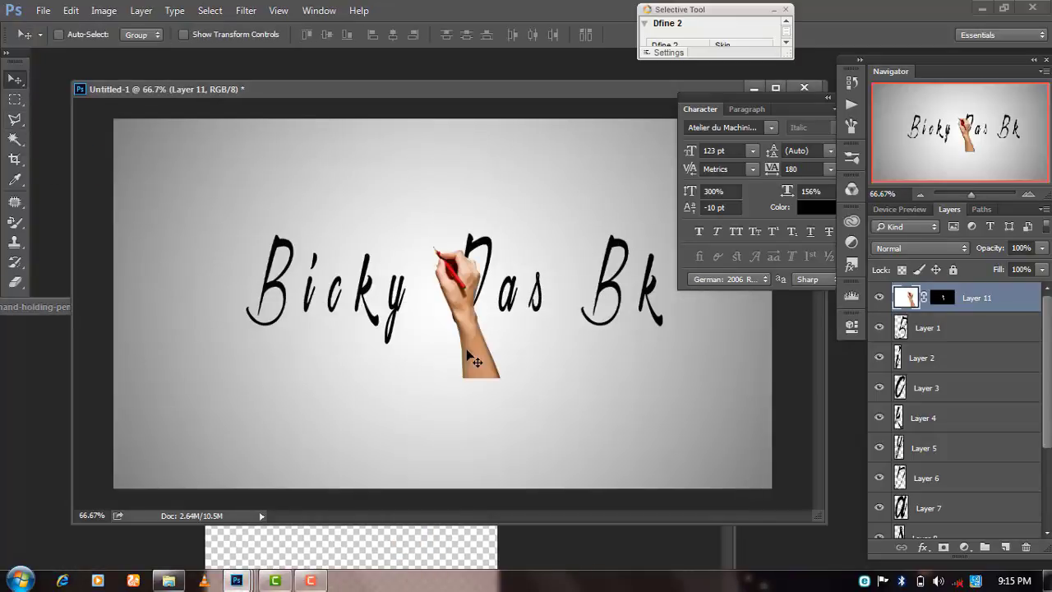
left_click(82, 332)
left_click(662, 305)
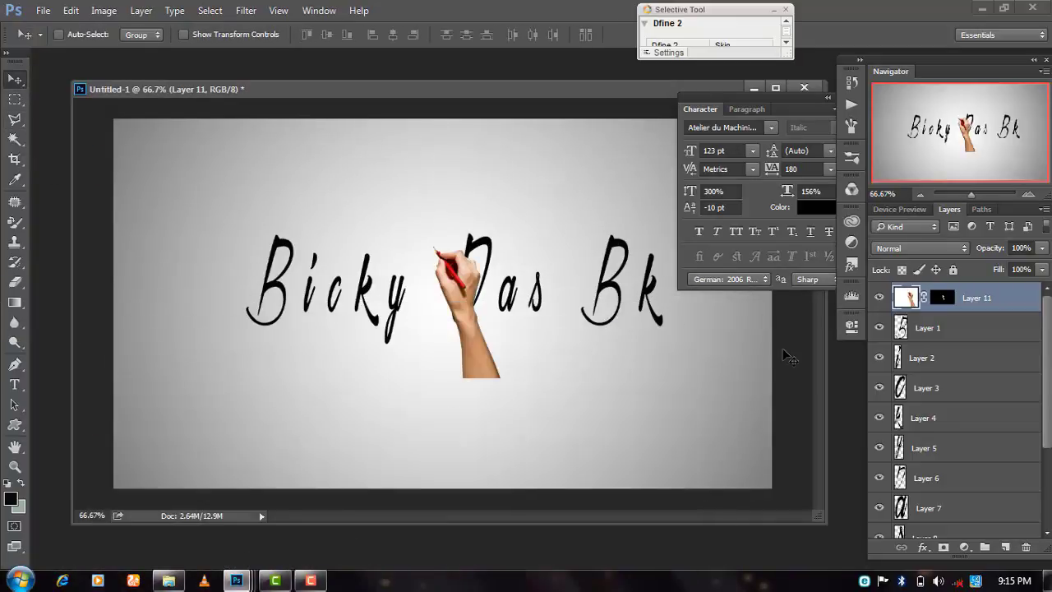
Scale the hand to about 217% and rest the pen tip at the bottom of the B.
key("ctrl+t")
left_click_drag(518, 378, 744, 568)
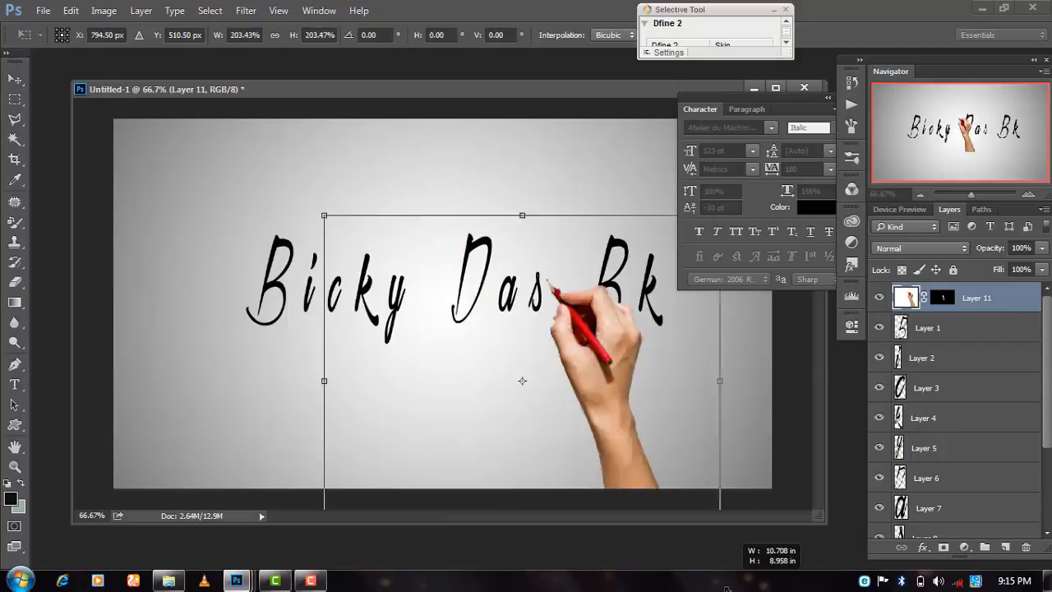
mouse_move(658, 481)
left_mouse_down()
mouse_move(382, 433)
mouse_move(357, 496)
mouse_move(339, 503)
mouse_move(378, 502)
left_mouse_up()
key("Return")
mouse_move(348, 428)
left_mouse_down()
mouse_move(329, 406)
mouse_move(337, 424)
left_mouse_up()
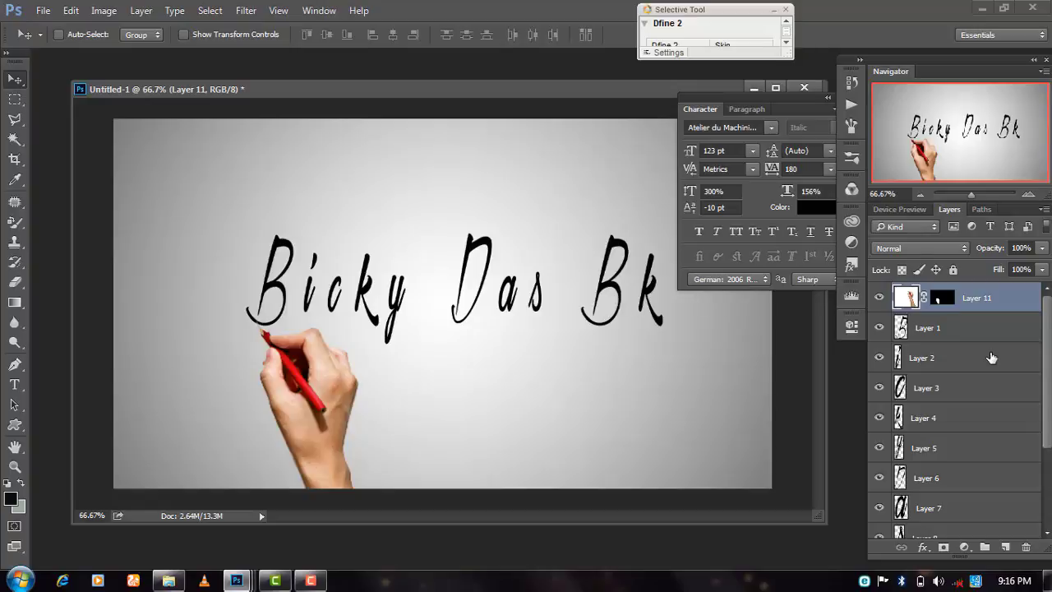
Duplicate the hand layer several times with Ctrl+J and collapse the Character panel.
key("ctrl+j")
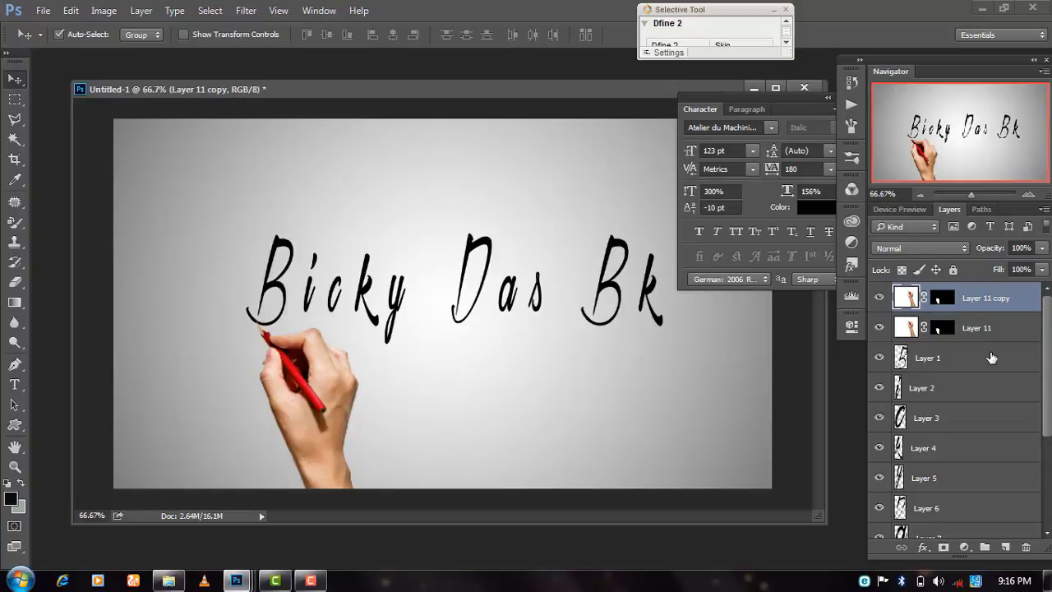
key("ctrl+j")
key("ctrl+j")
key("ctrl+j")
key("ctrl+j")
key("ctrl+j")
key("ctrl+j")
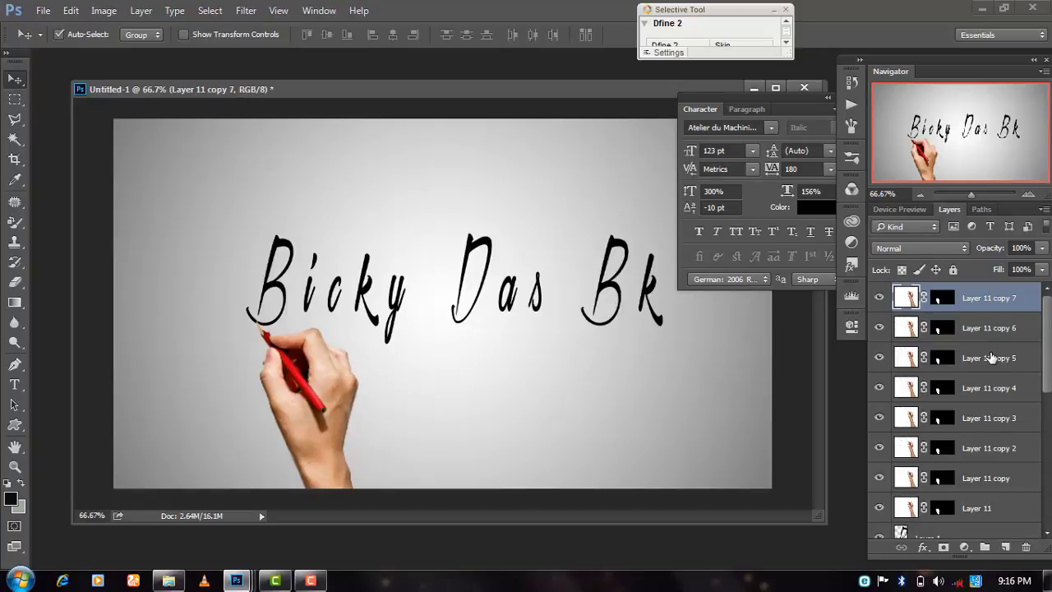
key("ctrl+j")
left_click_drag(1049, 401, 1045, 503)
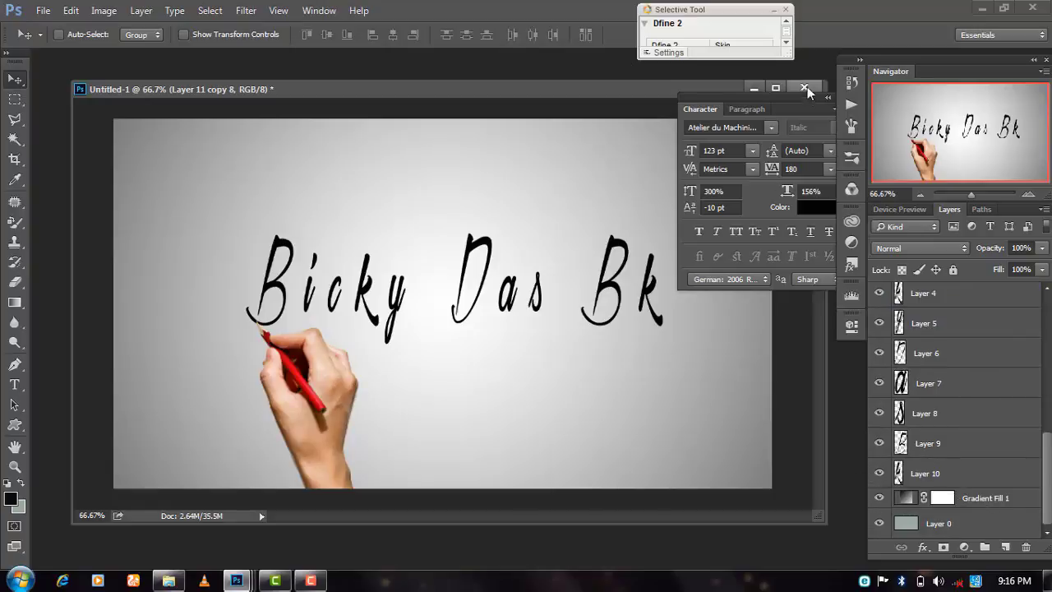
left_click(837, 104)
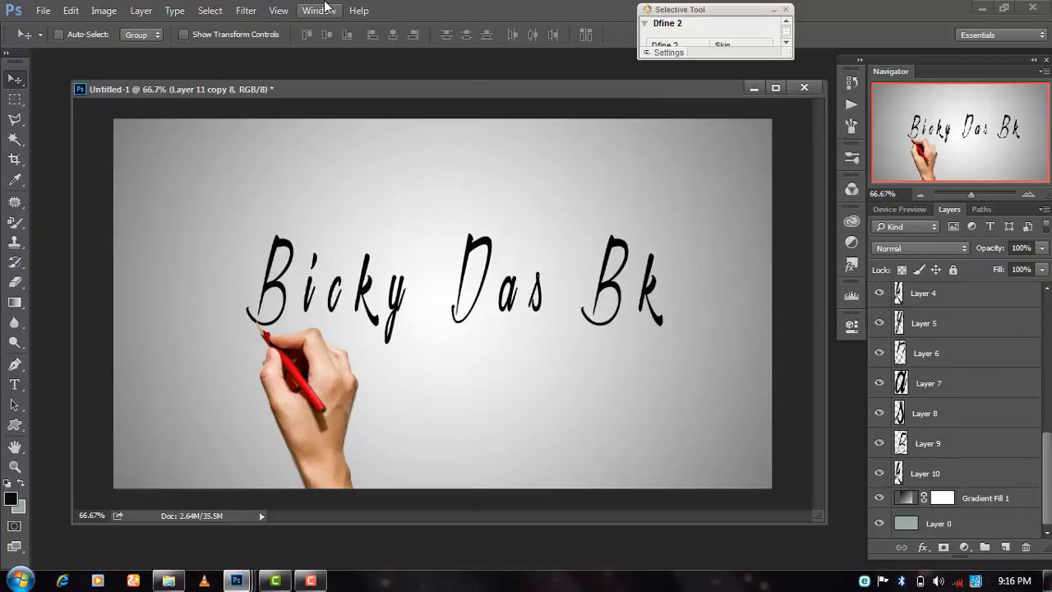
Show the Timeline panel and create a frame animation.
left_click(319, 11)
left_click(350, 465)
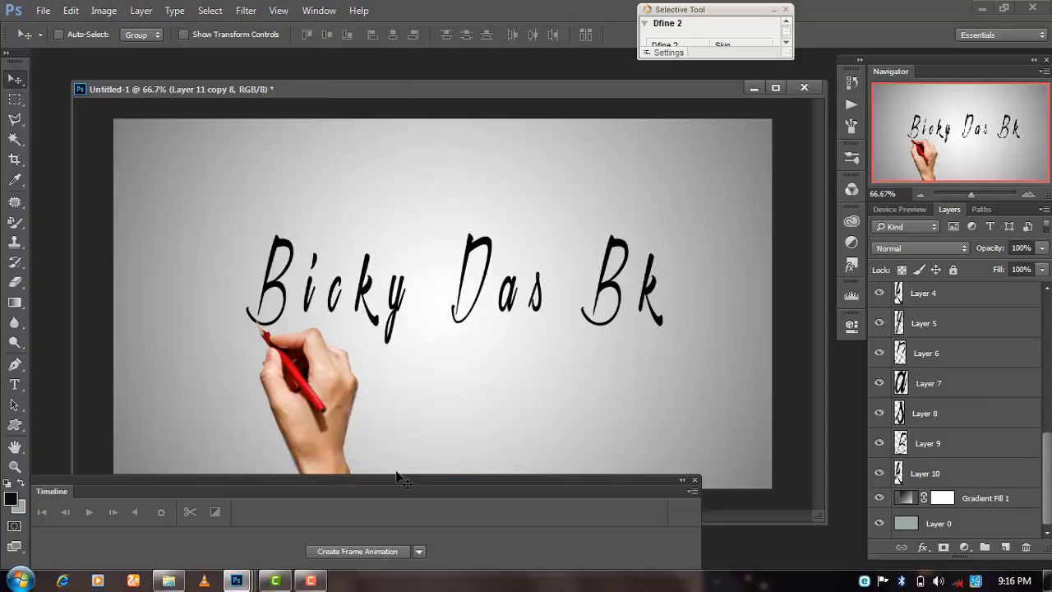
left_click(369, 553)
left_click_drag(331, 482, 379, 499)
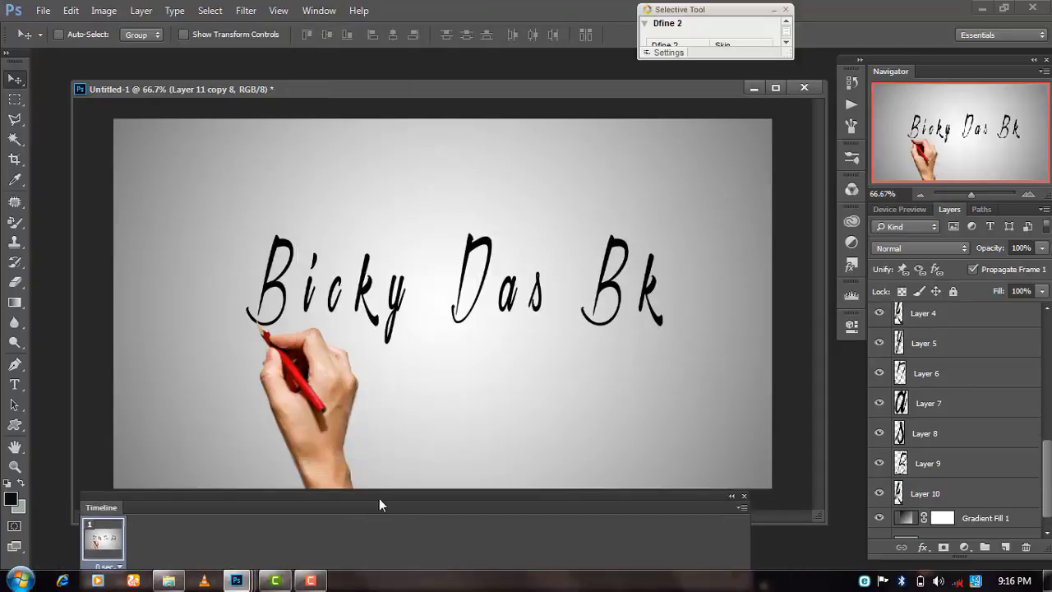
Hide all letter and hand layers except Layer 1's B and one hand copy.
left_click_drag(880, 493, 879, 463)
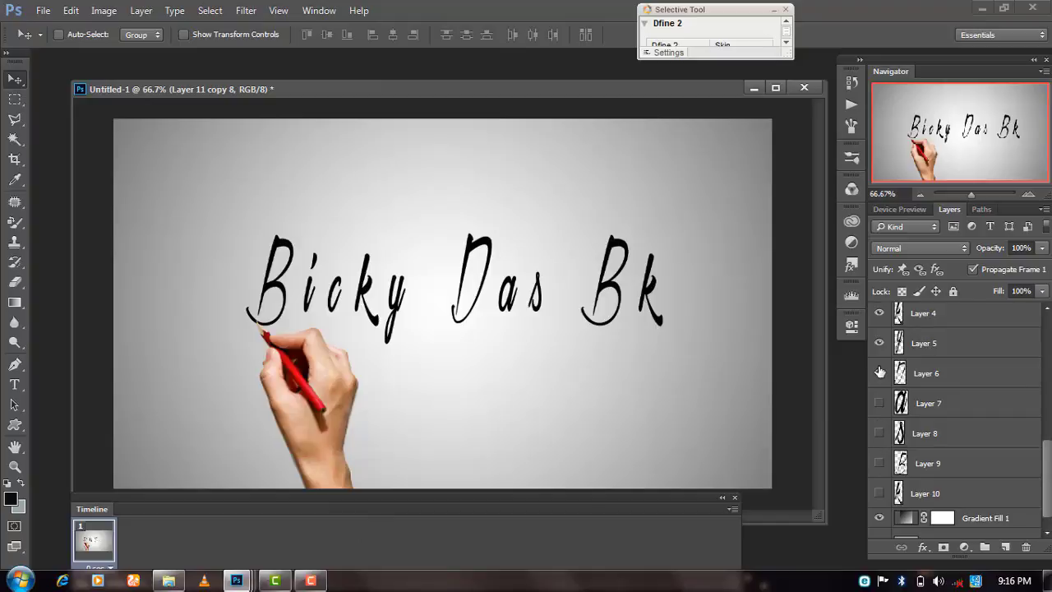
scroll(954, 412, "up", 3)
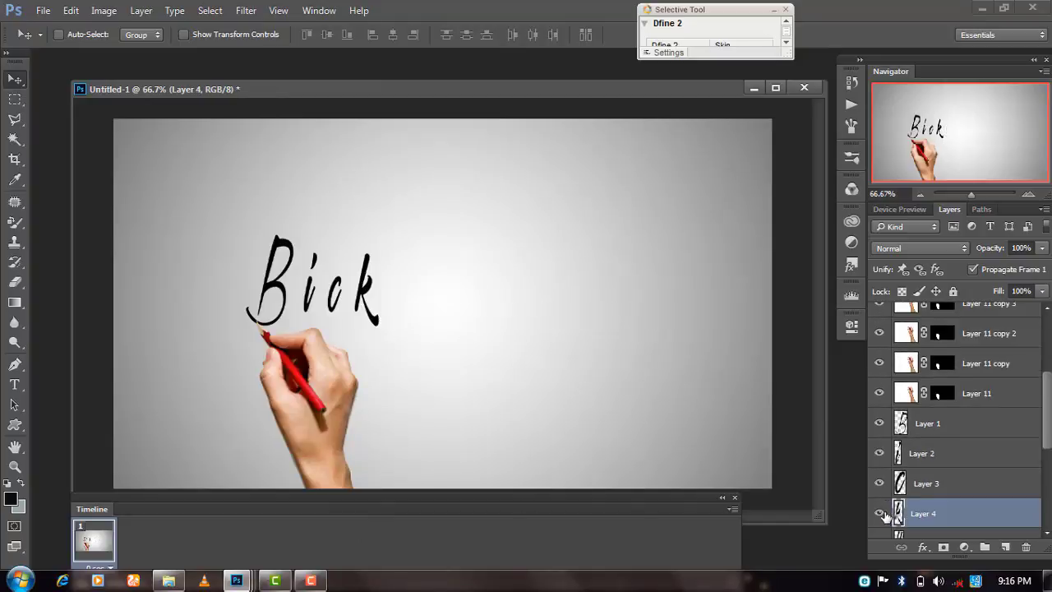
left_click_drag(880, 511, 880, 394)
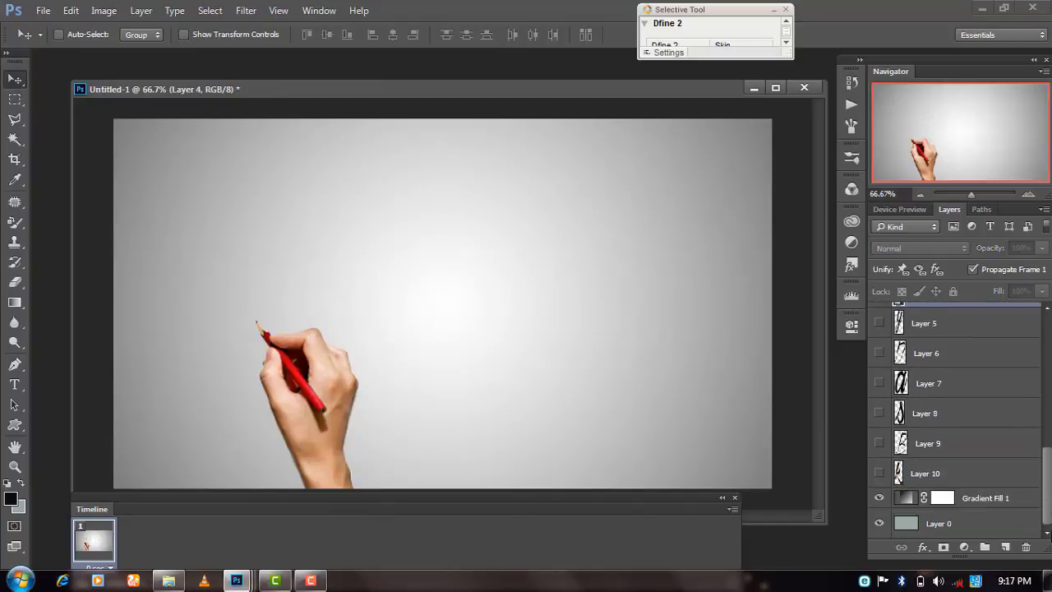
left_click_drag(1045, 411, 1040, 427)
scroll(1003, 420, "up", 3)
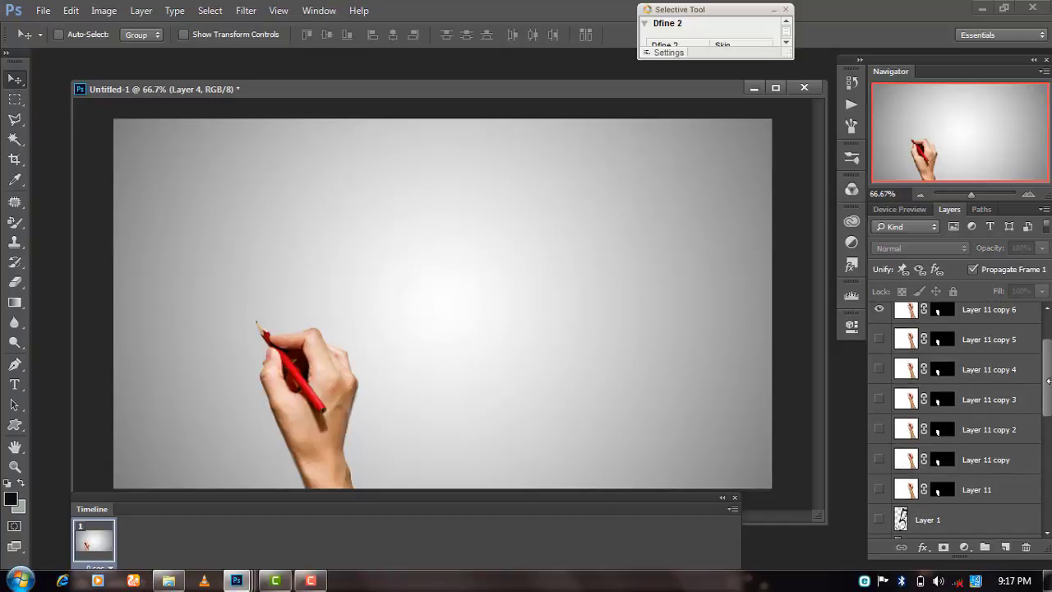
scroll(1045, 410, "down", 2)
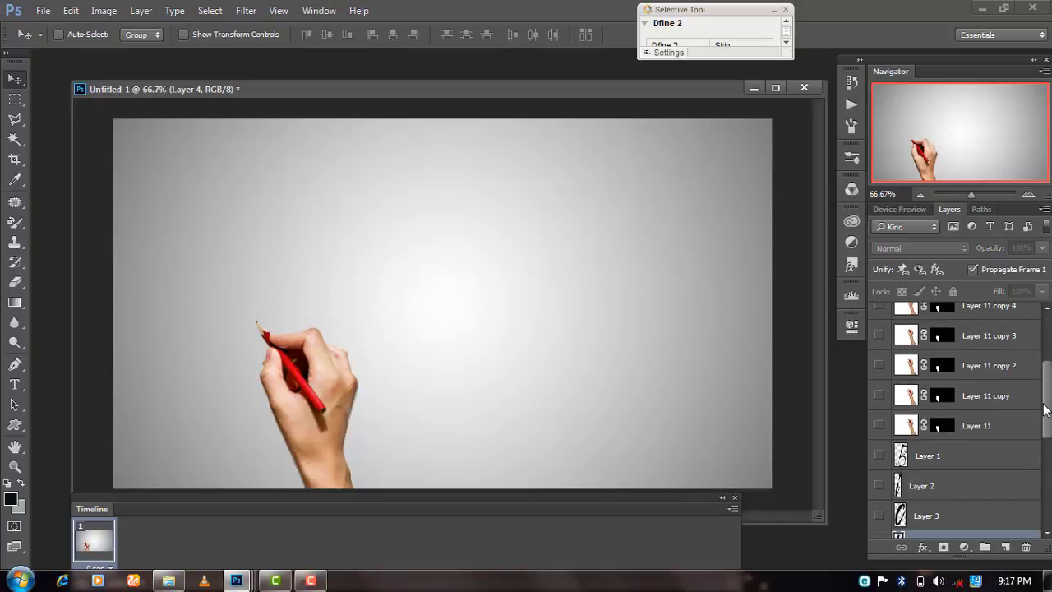
left_click(880, 456)
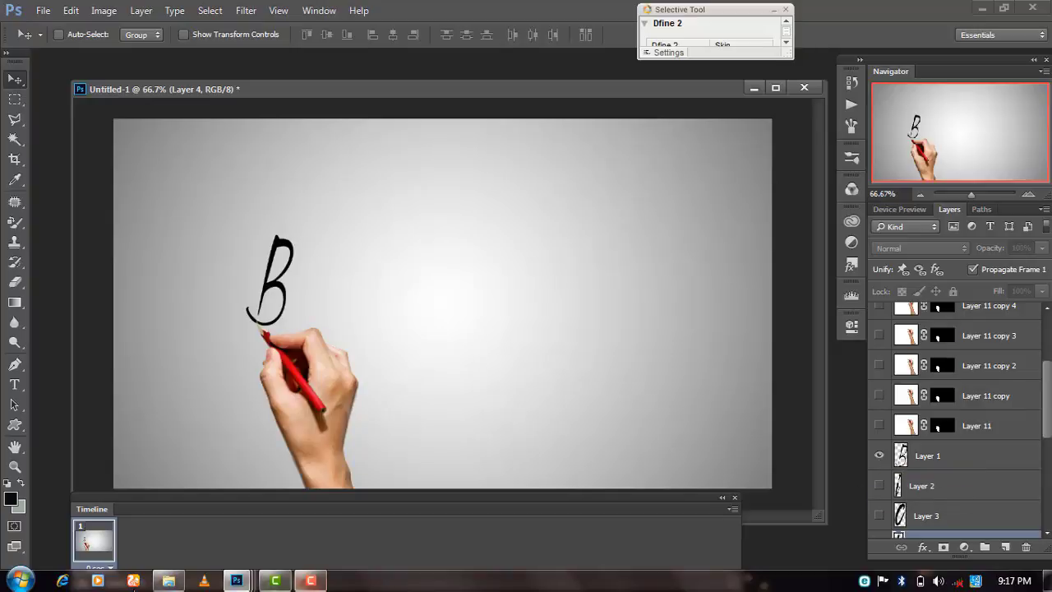
left_click_drag(232, 499, 231, 480)
Add a second frame revealing the i, switching which hand copy shows in each frame.
left_click_drag(364, 88, 370, 64)
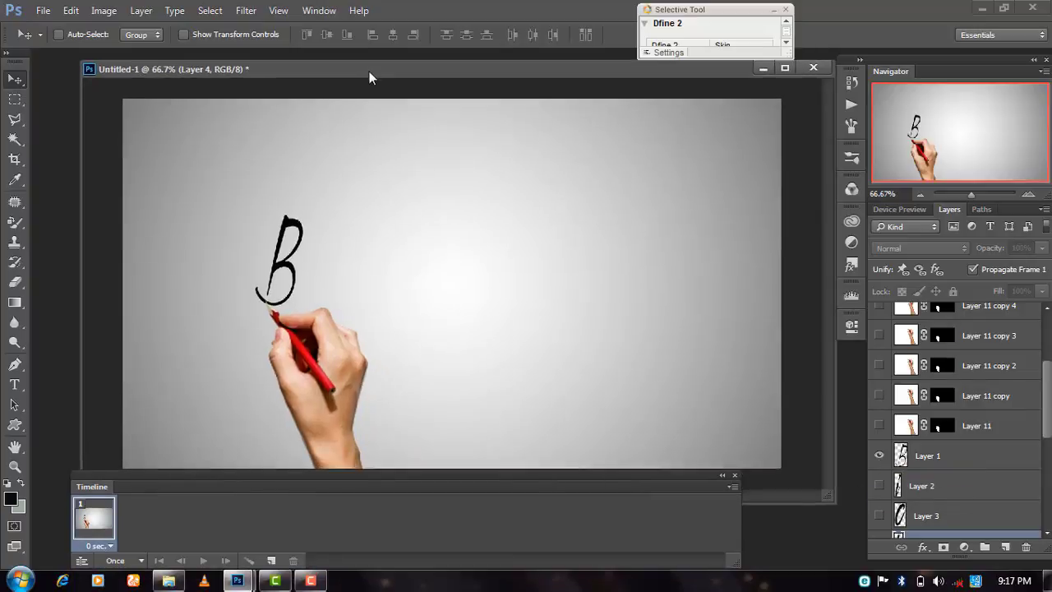
mouse_move(281, 473)
left_mouse_down()
mouse_move(284, 463)
mouse_move(277, 473)
left_mouse_up()
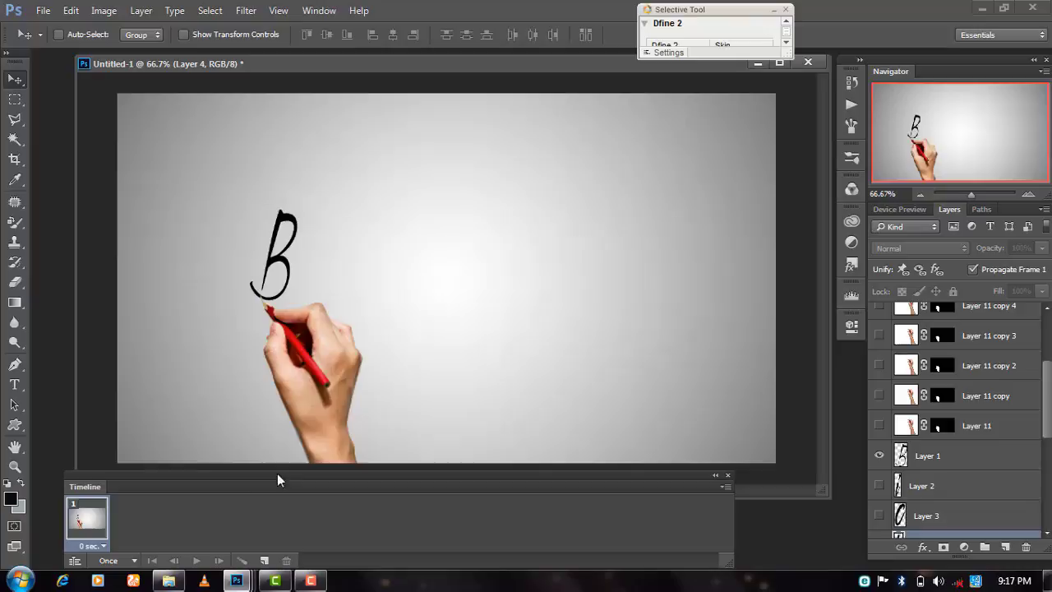
left_click(264, 560)
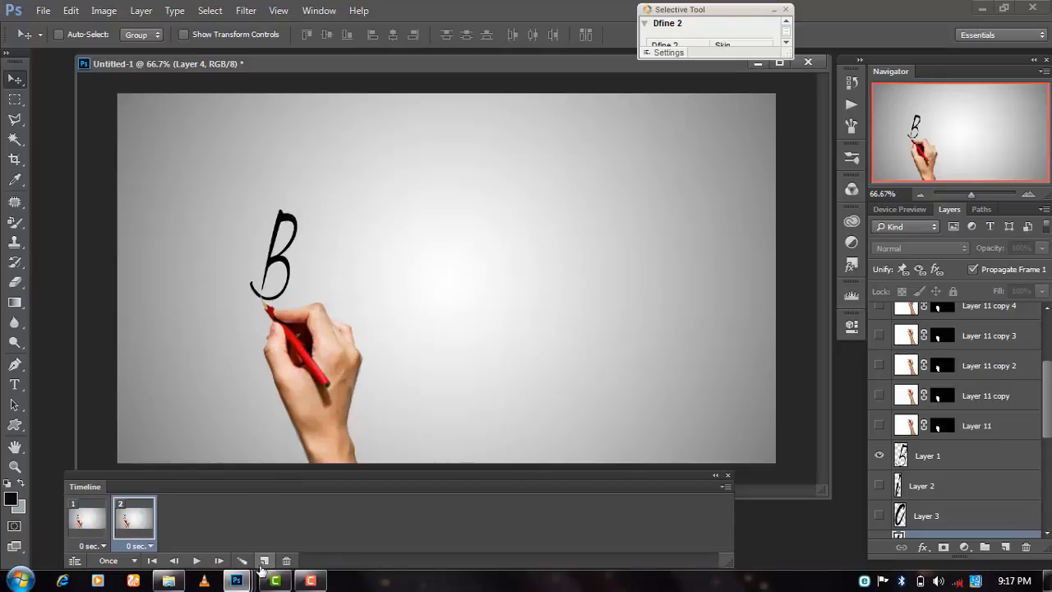
left_click(880, 486)
left_click_drag(1044, 400, 1043, 317)
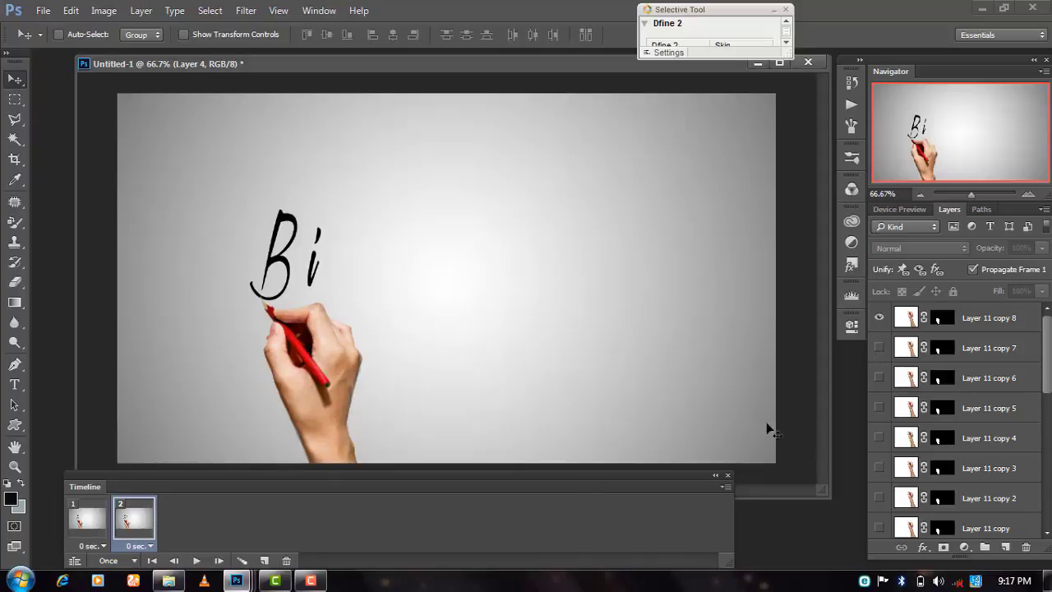
left_click(83, 524)
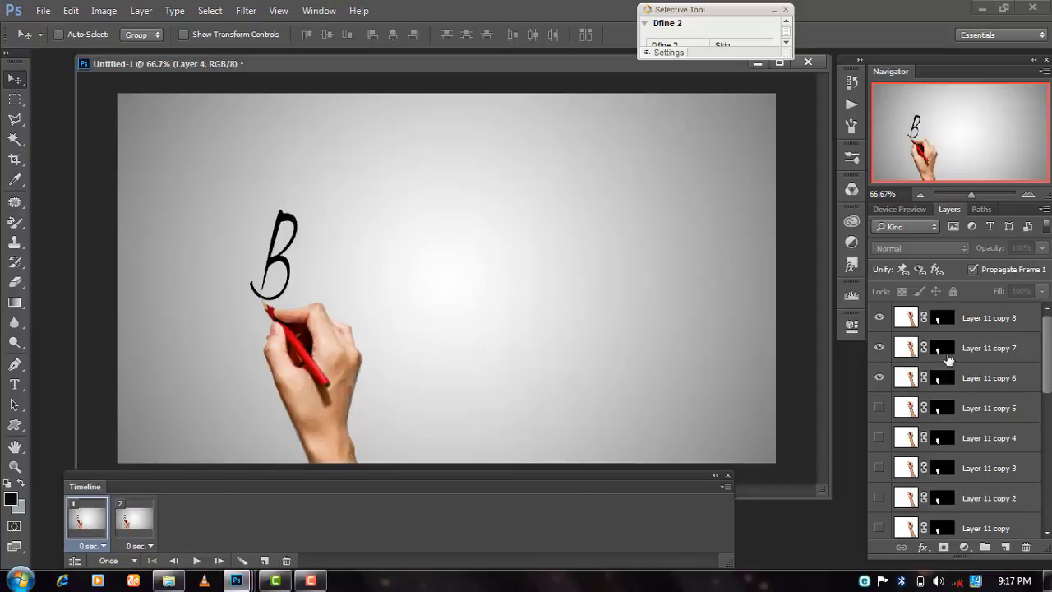
left_click(879, 377)
left_click(134, 518)
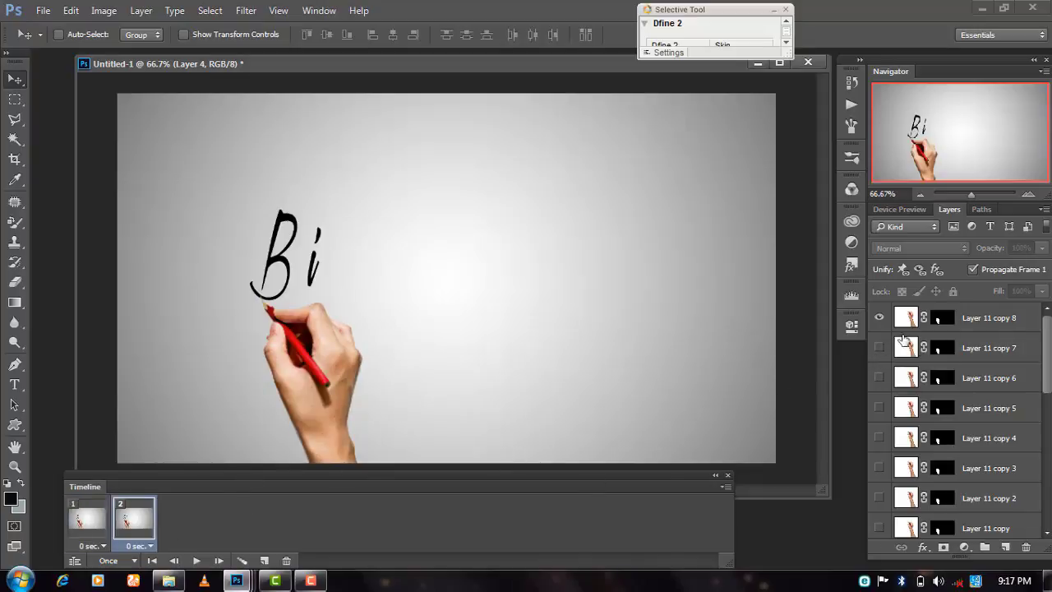
left_click(879, 318)
left_click(879, 348)
Move hand Layer 11 copy 8 so the pen tip reaches the i.
left_click_drag(298, 394, 319, 359)
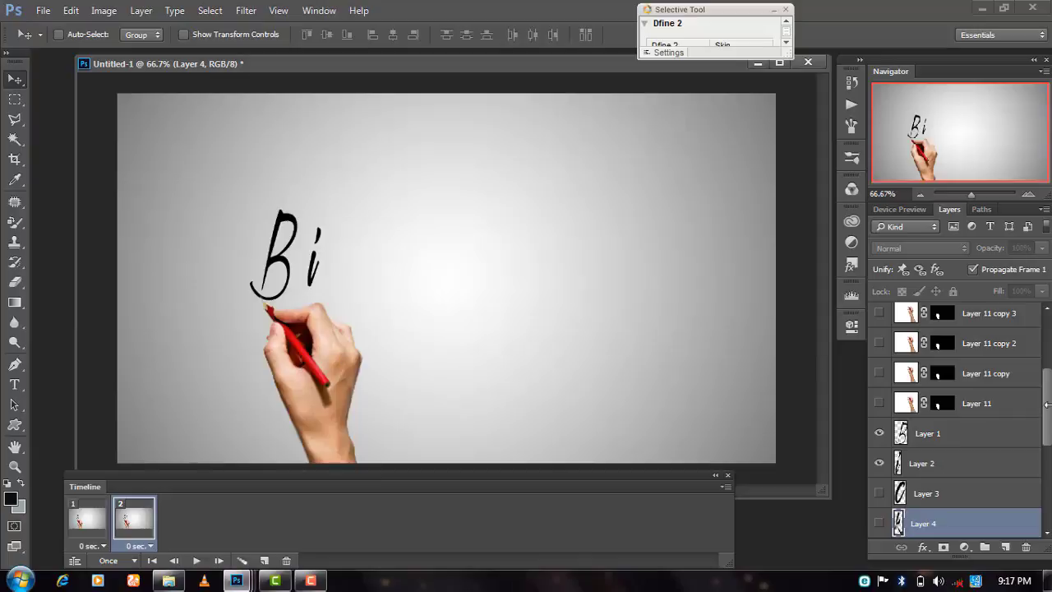
scroll(1028, 353, "up", 3)
scroll(1028, 354, "up", 2)
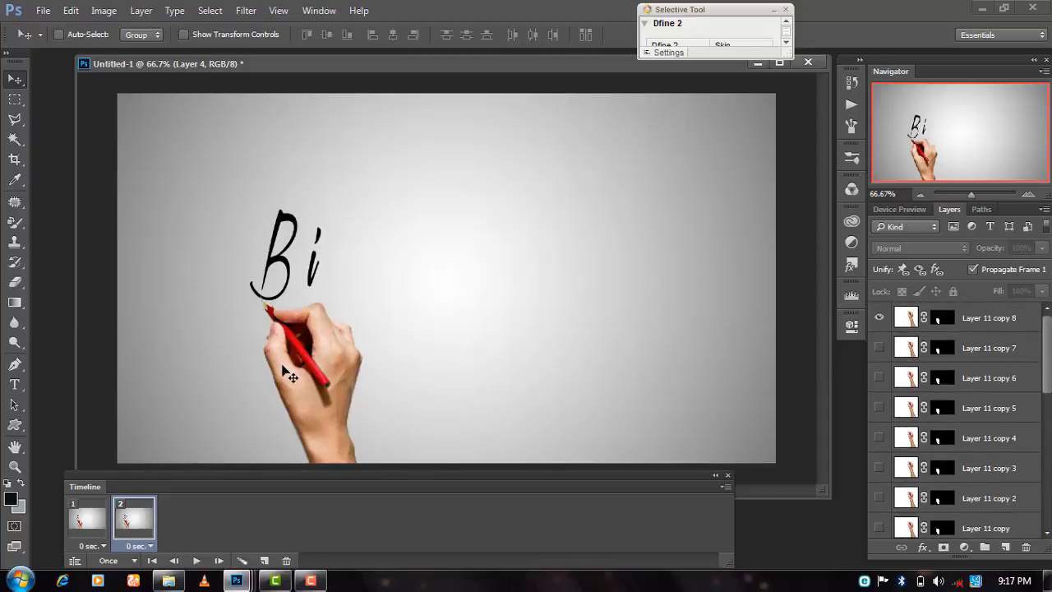
left_click_drag(290, 375, 322, 330)
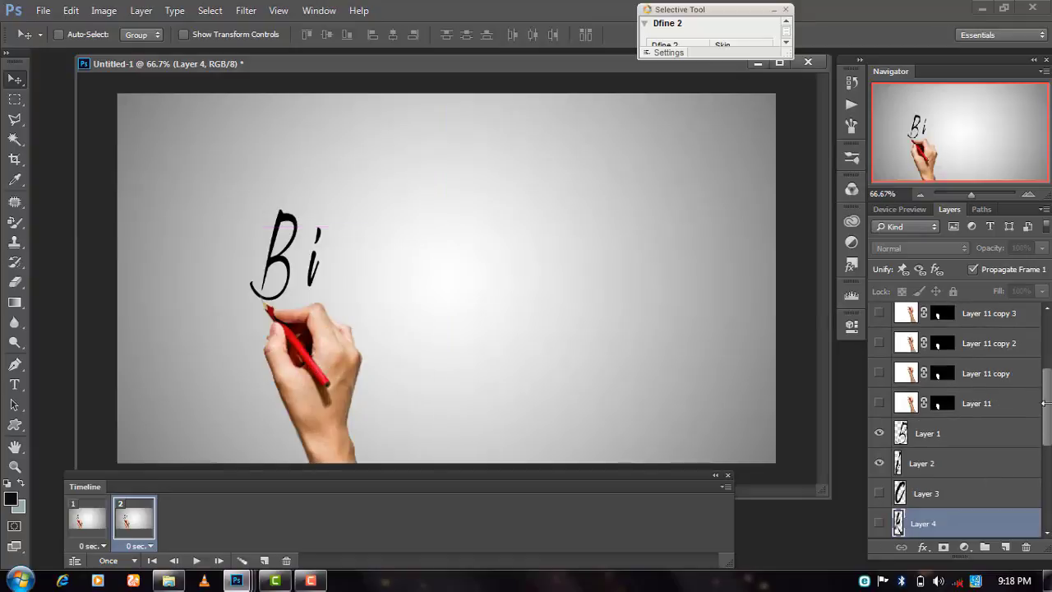
scroll(1027, 385, "up", 5)
left_click(987, 318)
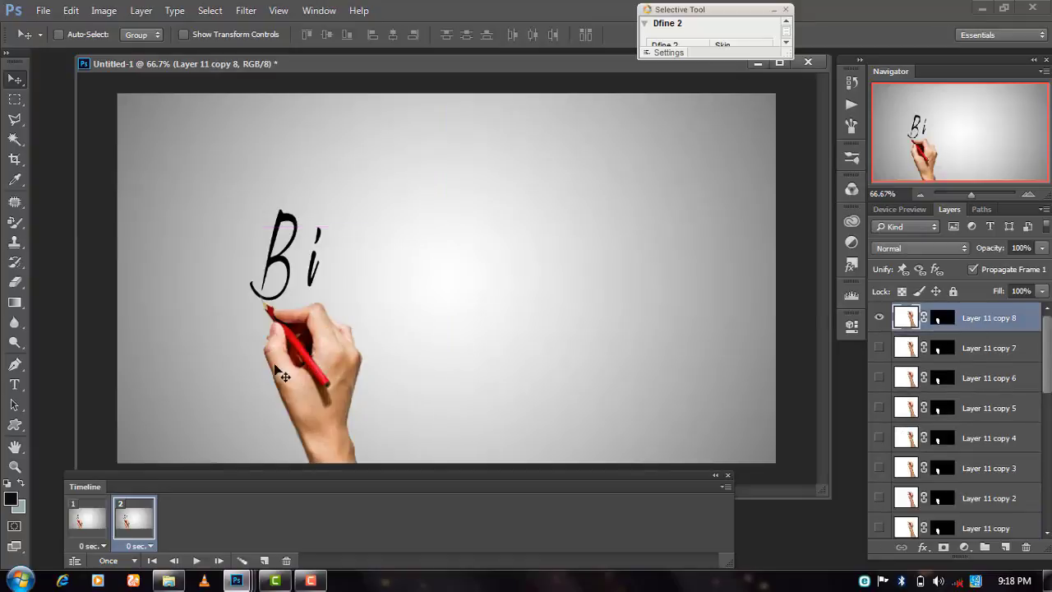
left_click_drag(281, 372, 333, 303)
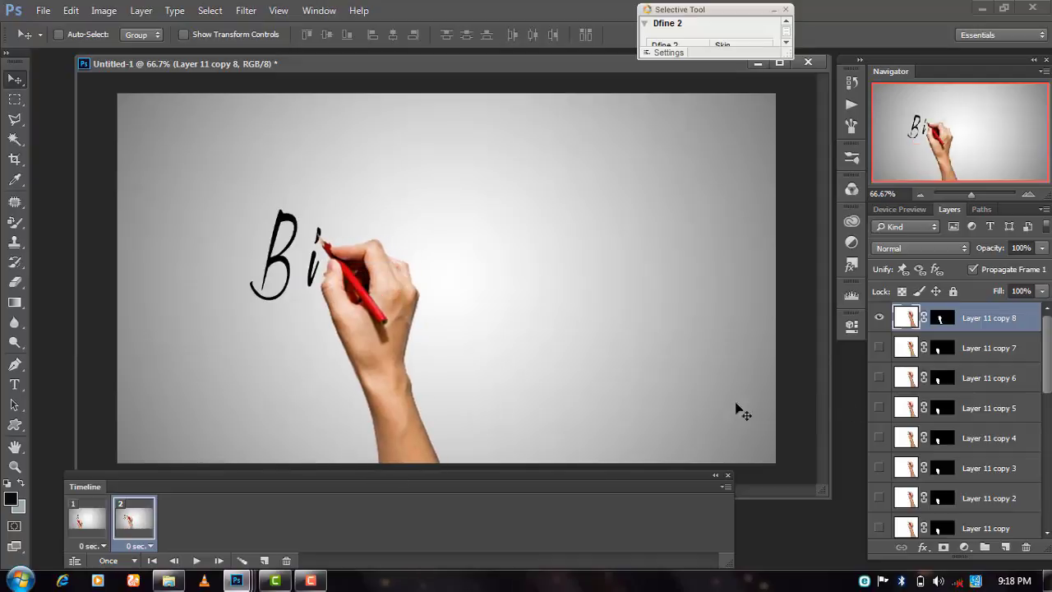
Add a third frame with the hand moved so the pen ends at the c.
left_click(264, 561)
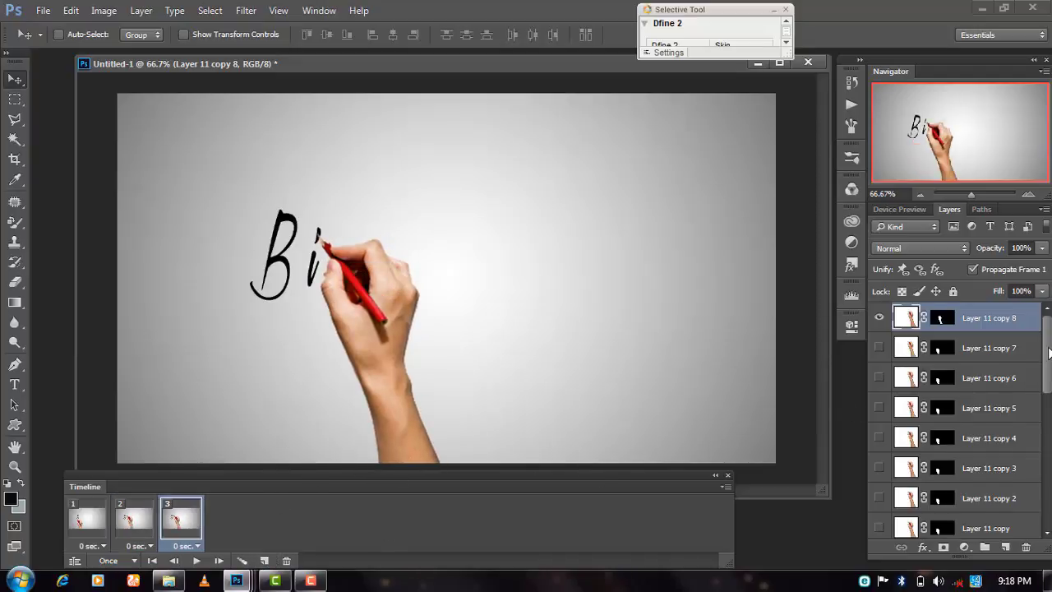
scroll(954, 419, "down", 2)
scroll(1028, 436, "down", 1)
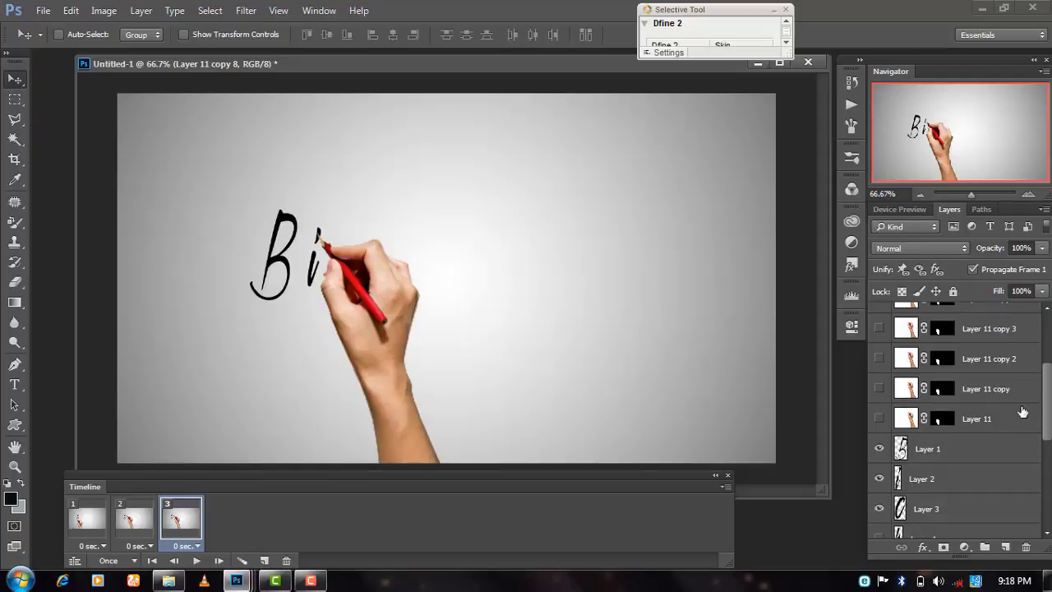
left_click_drag(1046, 411, 1036, 315)
left_click_drag(385, 362, 385, 396)
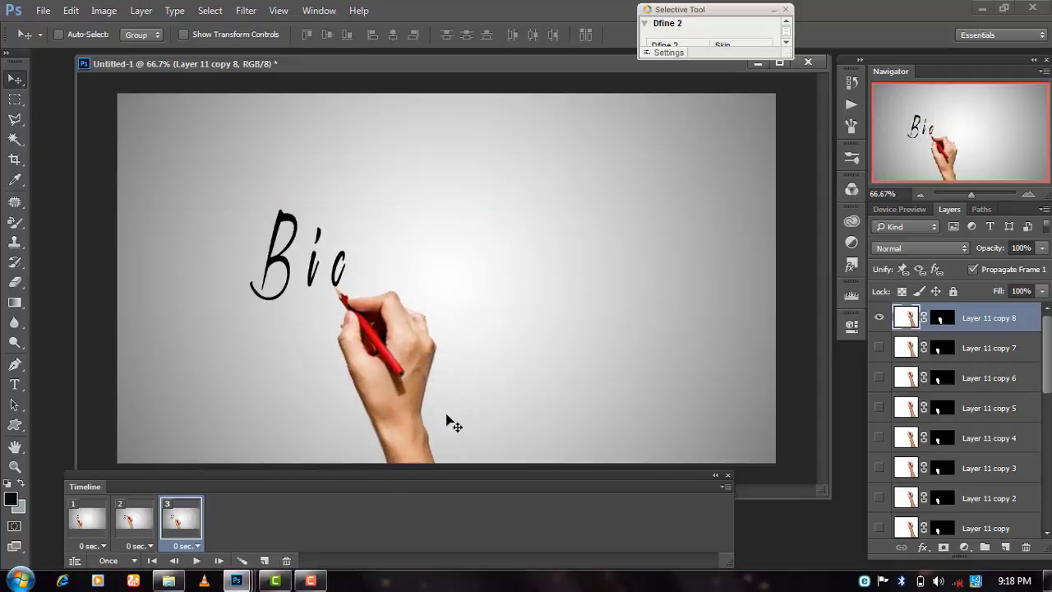
Add a fourth frame and show Layer 4 to reveal the letter k.
left_click(264, 561)
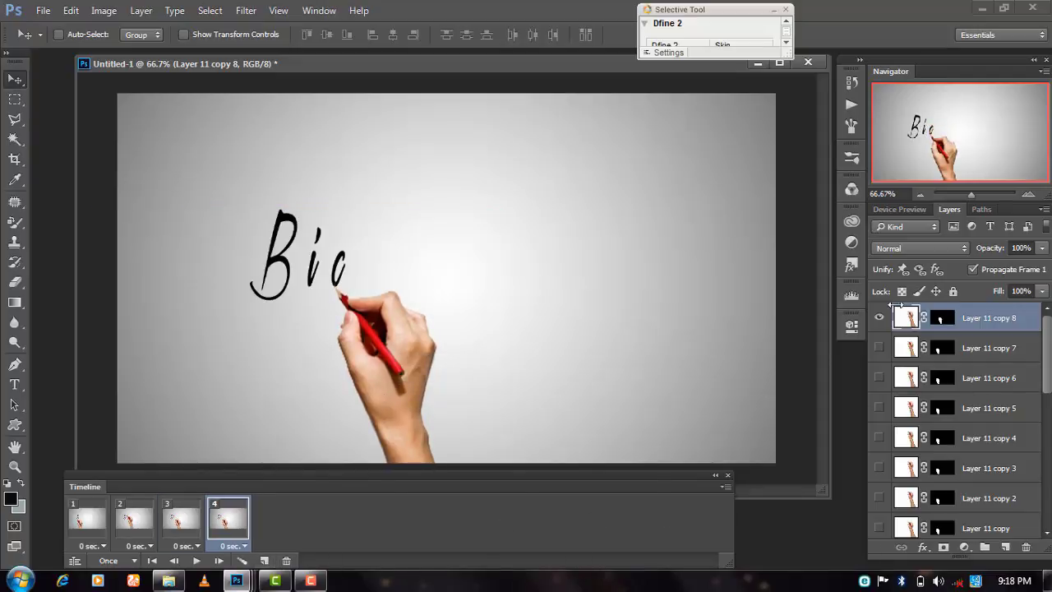
scroll(1044, 370, "down", 5)
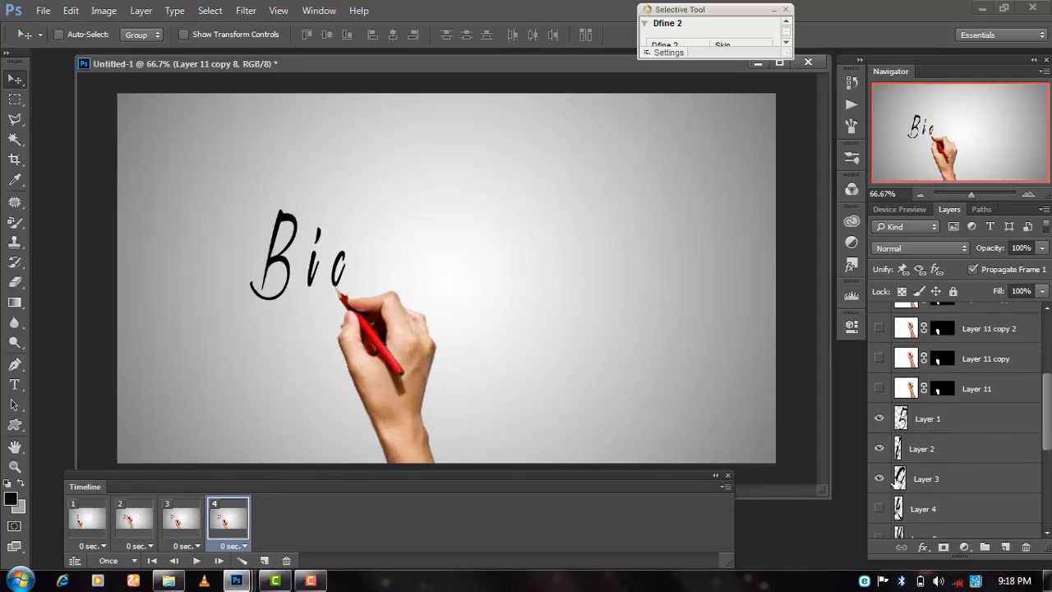
left_click(879, 509)
scroll(896, 483, "down", 2)
left_click_drag(441, 212, 441, 221)
scroll(915, 368, "up", 7)
scroll(1047, 356, "down", 5)
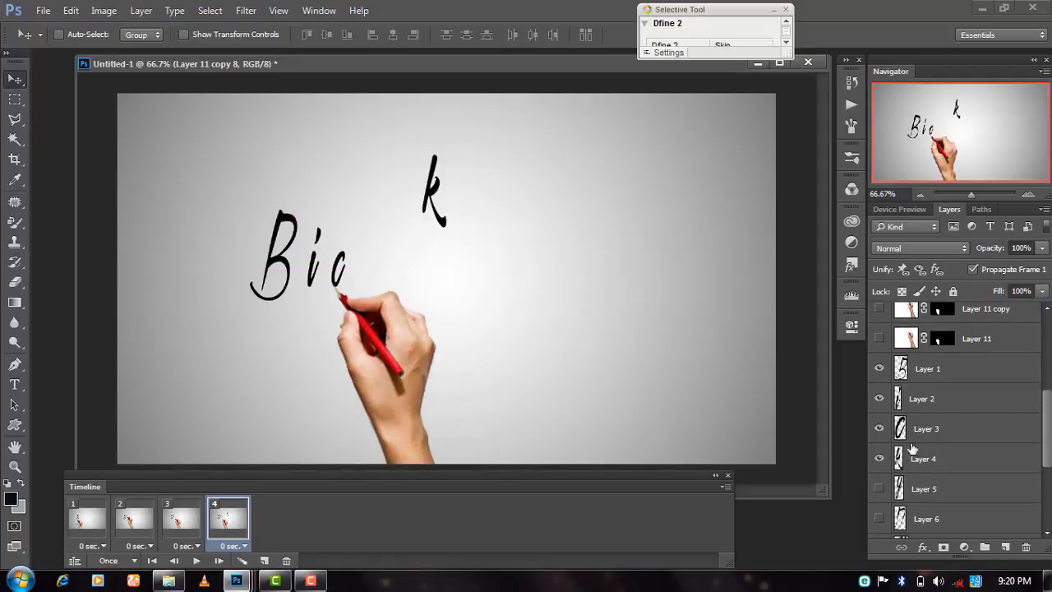
Place the k right after Bic and move hand copy 8 up to it.
left_click(913, 472)
left_click_drag(442, 221, 379, 288)
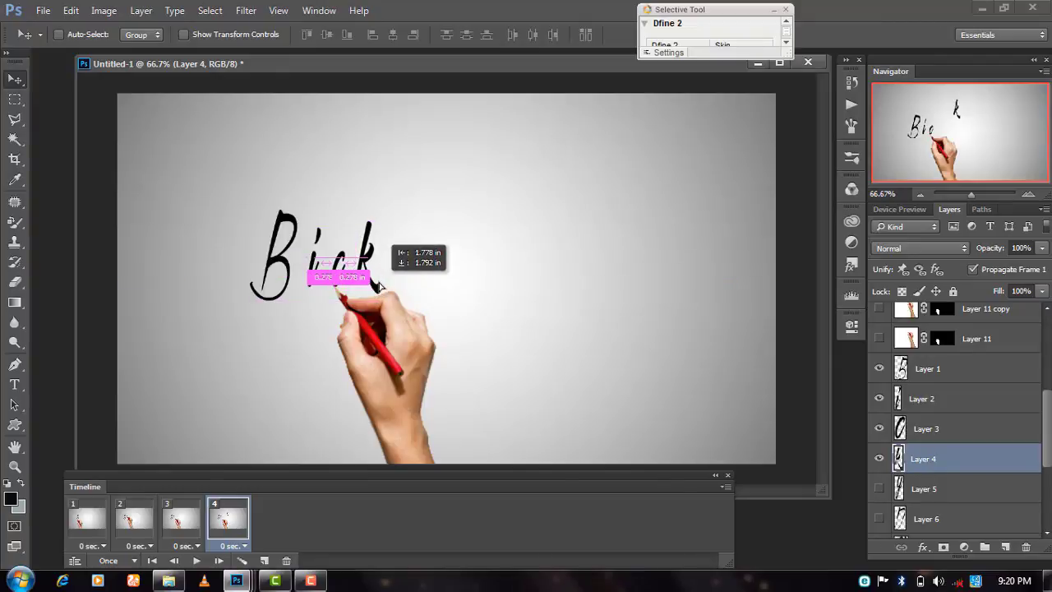
left_click_drag(379, 290, 403, 287)
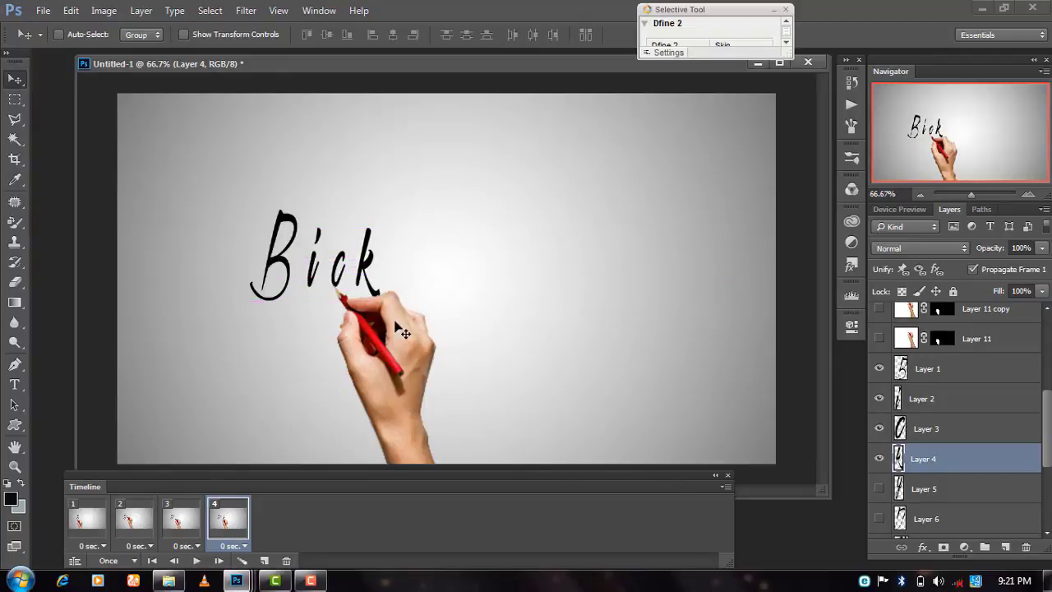
left_click_drag(1048, 426, 1048, 352)
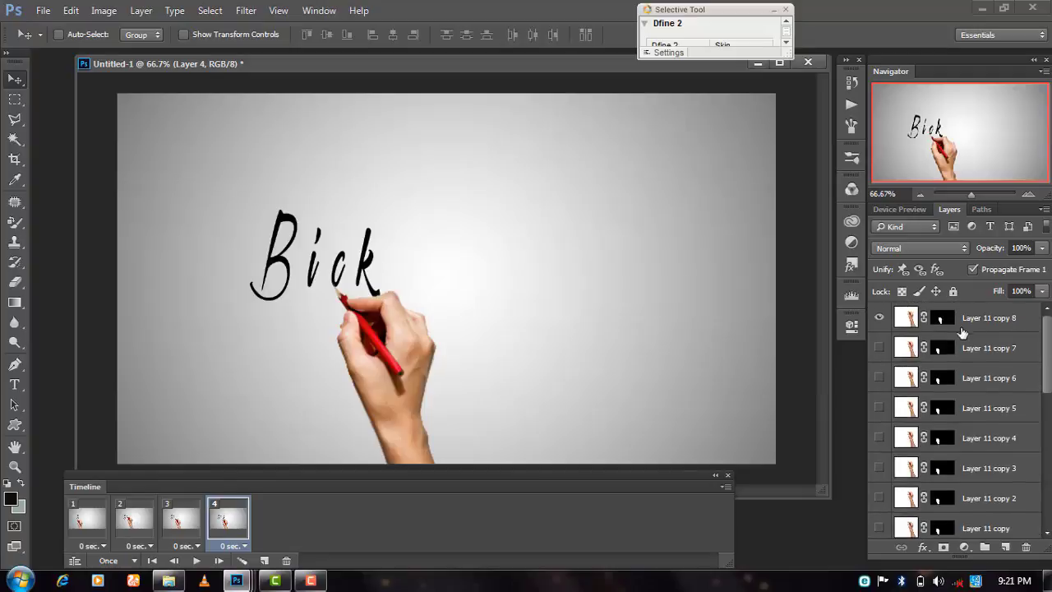
left_click_drag(362, 365, 363, 367)
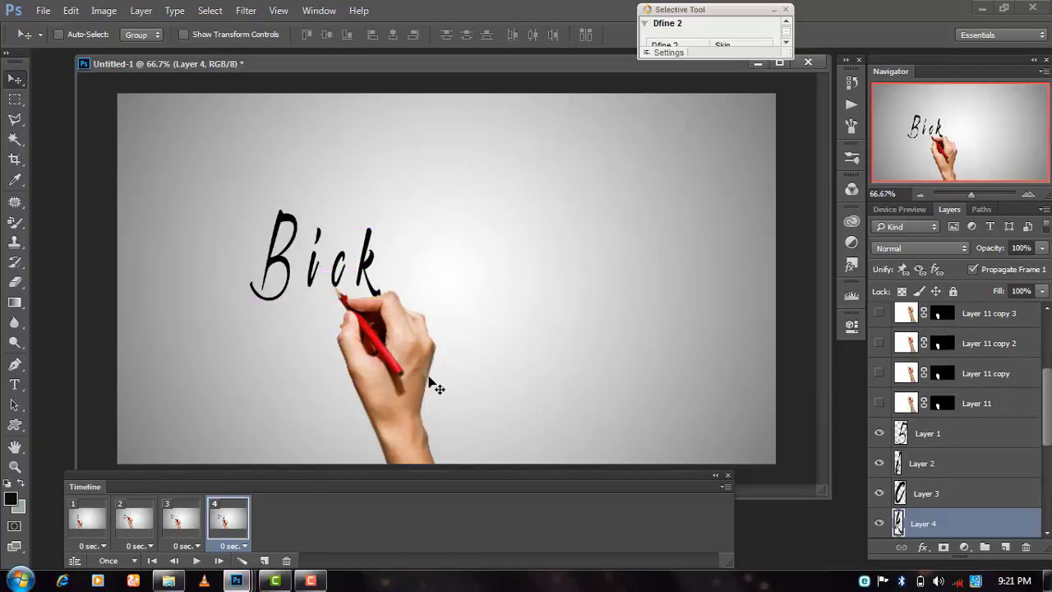
scroll(1037, 426, "up", 5)
left_click(991, 318)
left_click_drag(400, 415, 403, 369)
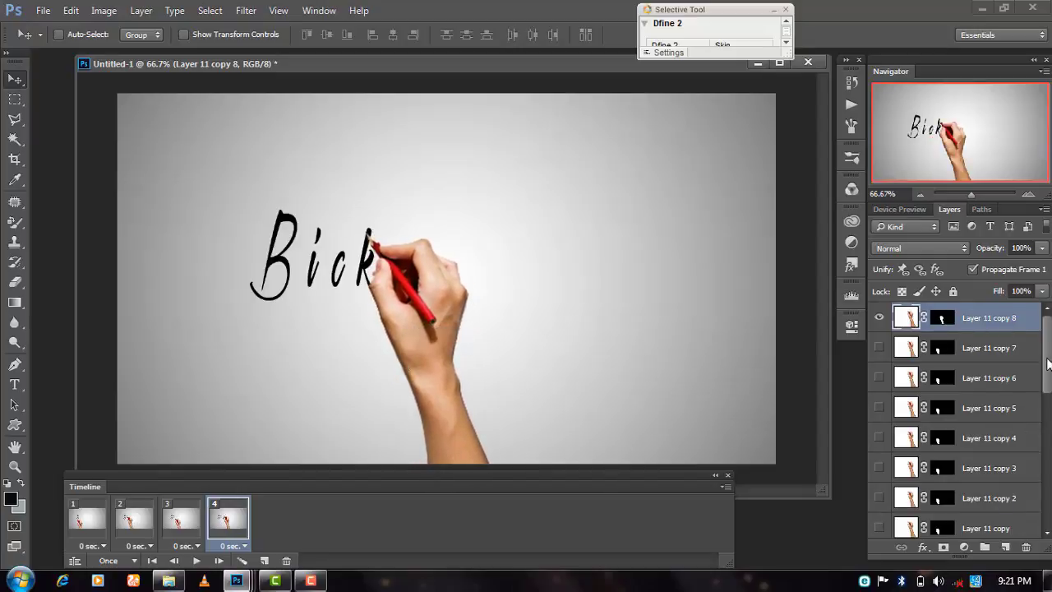
Add a fifth frame with the pen tip at the tail of the y.
scroll(1048, 364, "down", 3)
scroll(1048, 364, "down", 3)
scroll(1048, 364, "down", 2)
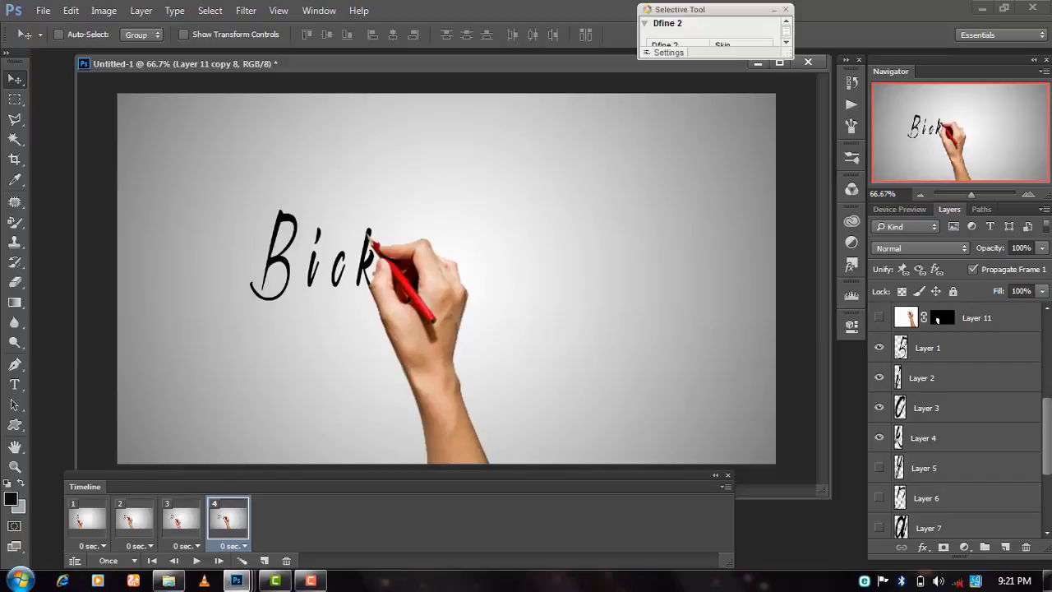
left_click(264, 561)
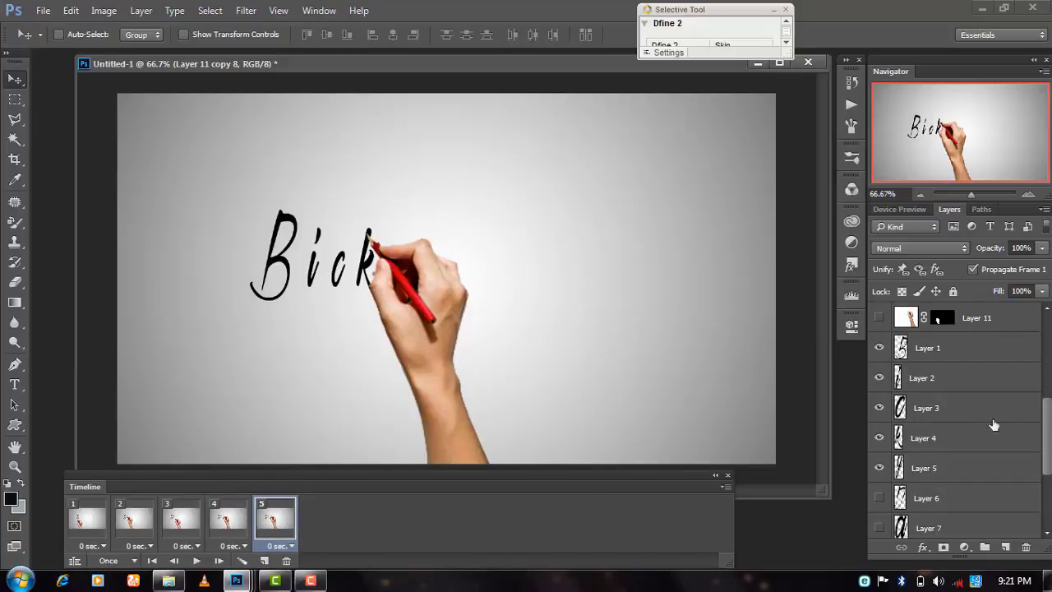
scroll(1047, 369, "up", 8)
left_click_drag(427, 330, 457, 409)
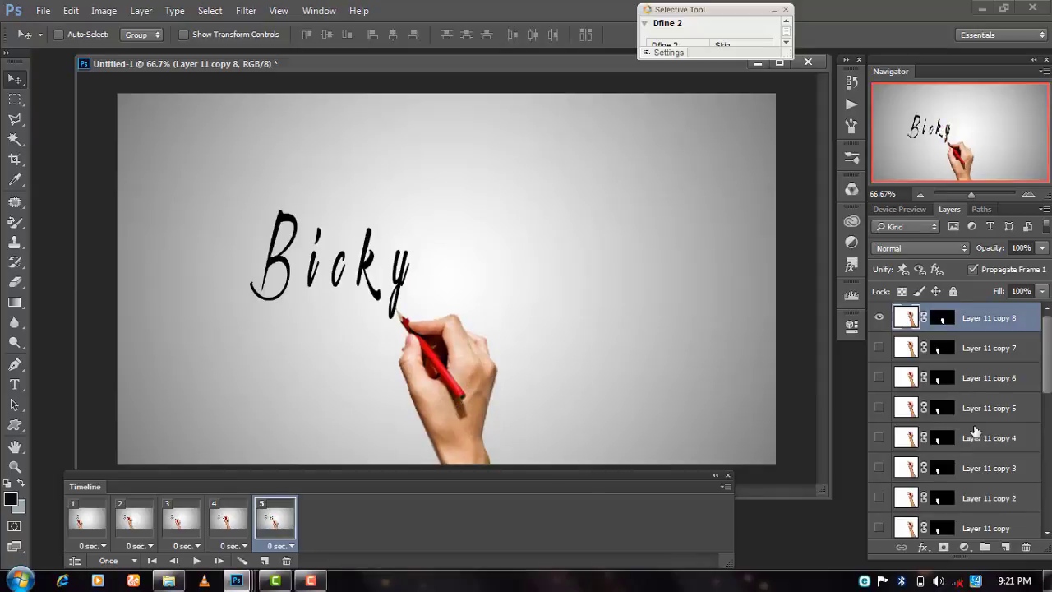
Delete the extra hand layer copies, keeping only Layer 11 copy 8.
left_click(1027, 352)
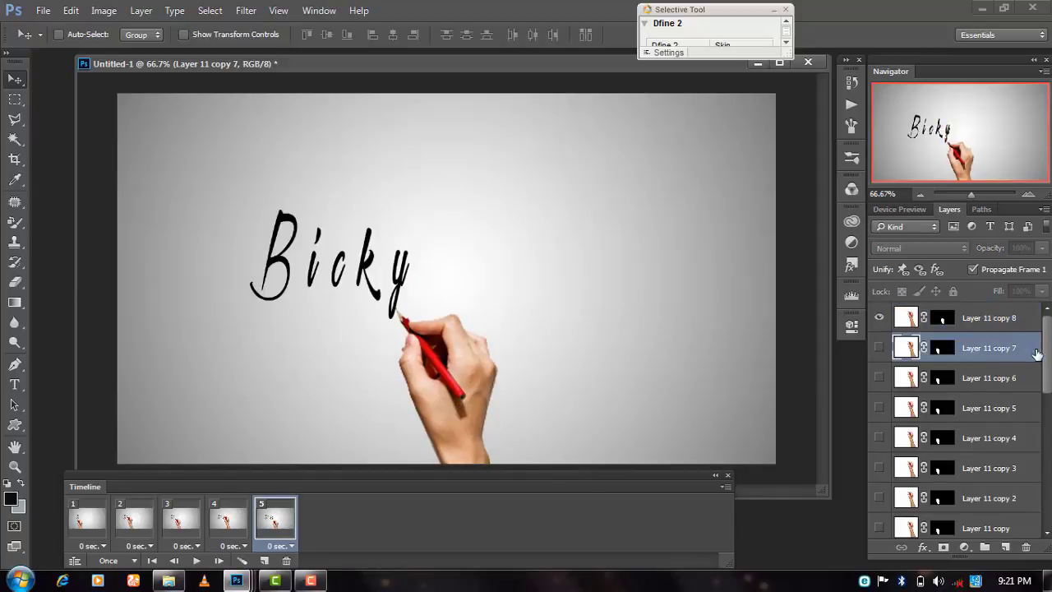
left_click_drag(1044, 353, 1044, 403)
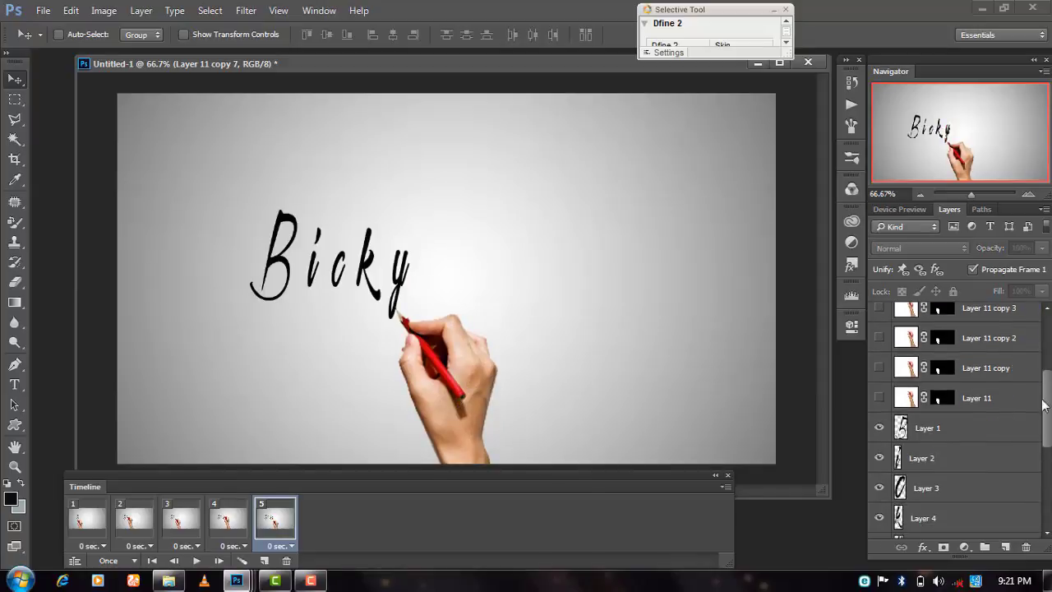
left_click(989, 401)
left_click_drag(1048, 414, 1046, 345)
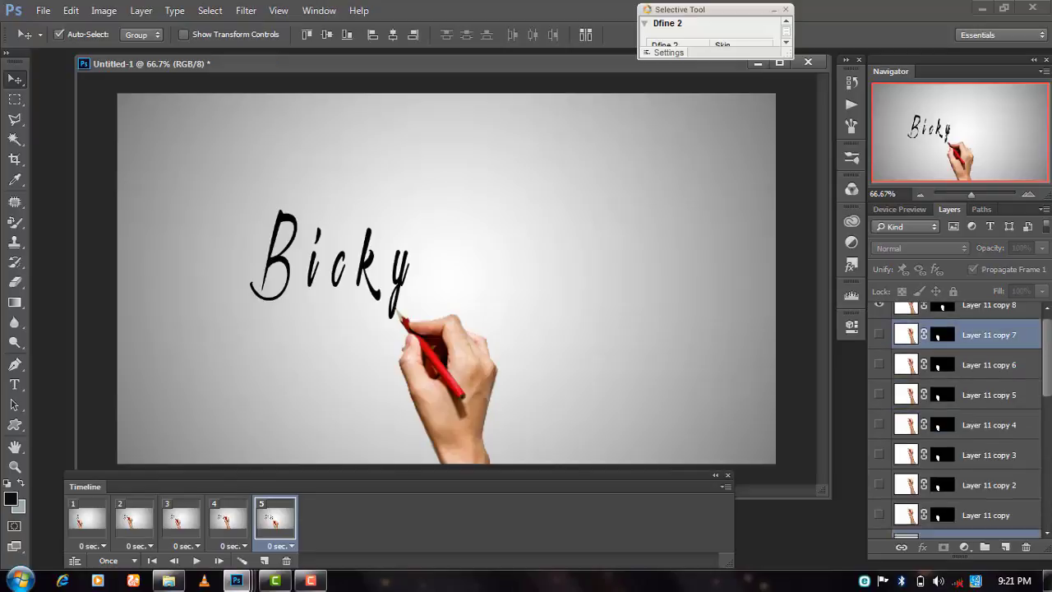
left_click(991, 318)
left_click(1041, 387, "shift")
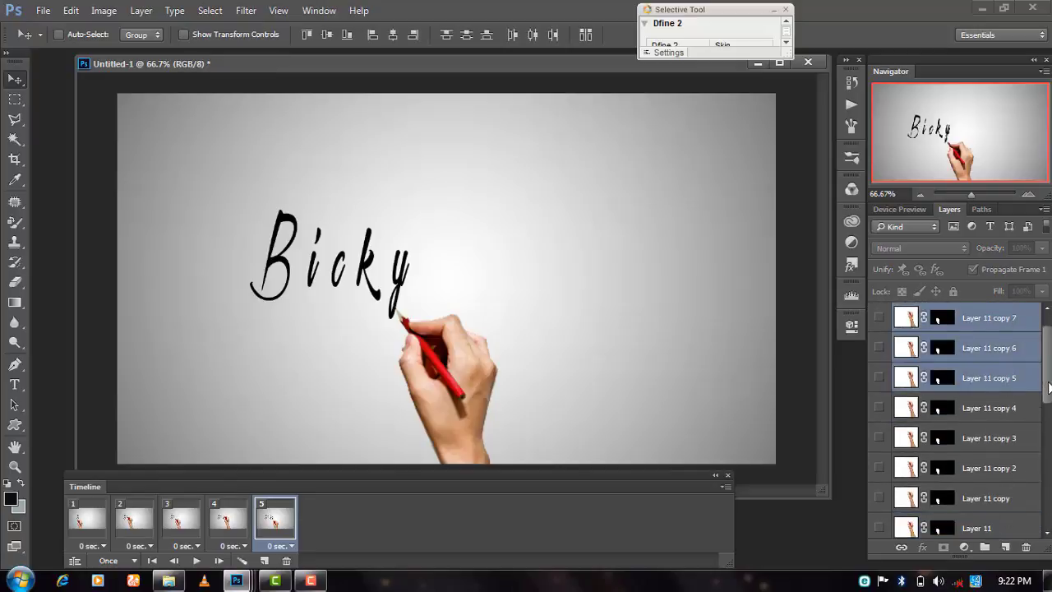
scroll(1019, 411, "down", 5)
left_click(1013, 425, "shift")
right_click(1013, 425)
left_click(857, 177)
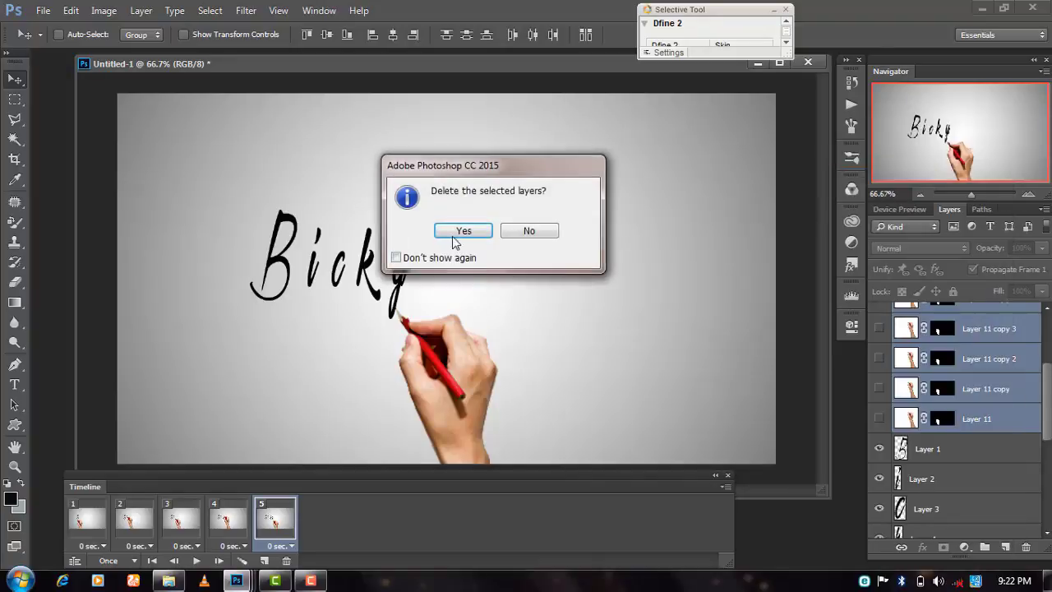
key("Return")
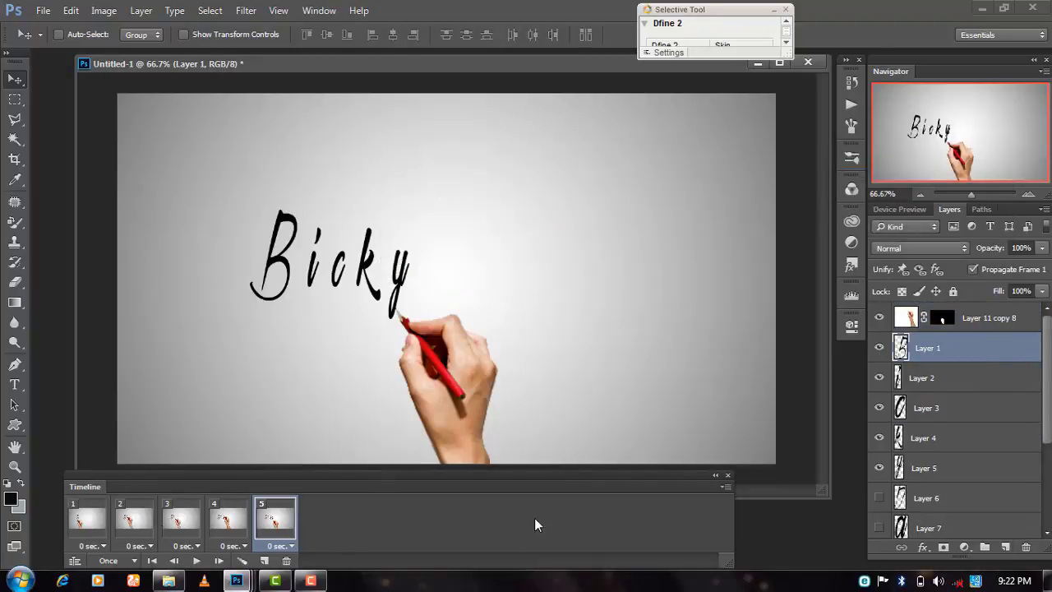
Add two frames revealing D and then a, moving the pen hand to each letter.
left_click(264, 561)
scroll(941, 459, "down", 2)
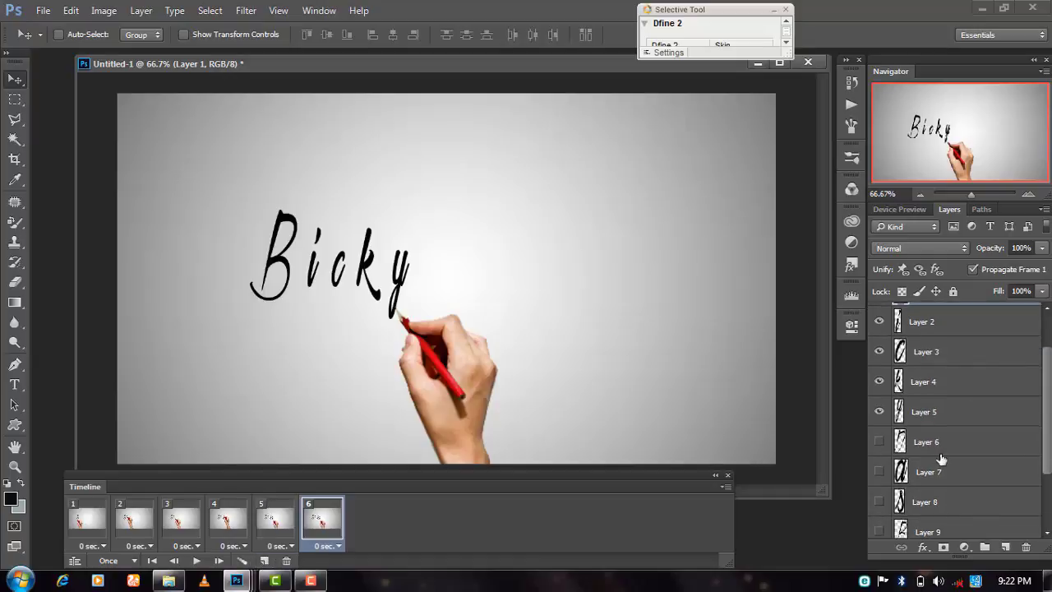
key("ctrl+j")
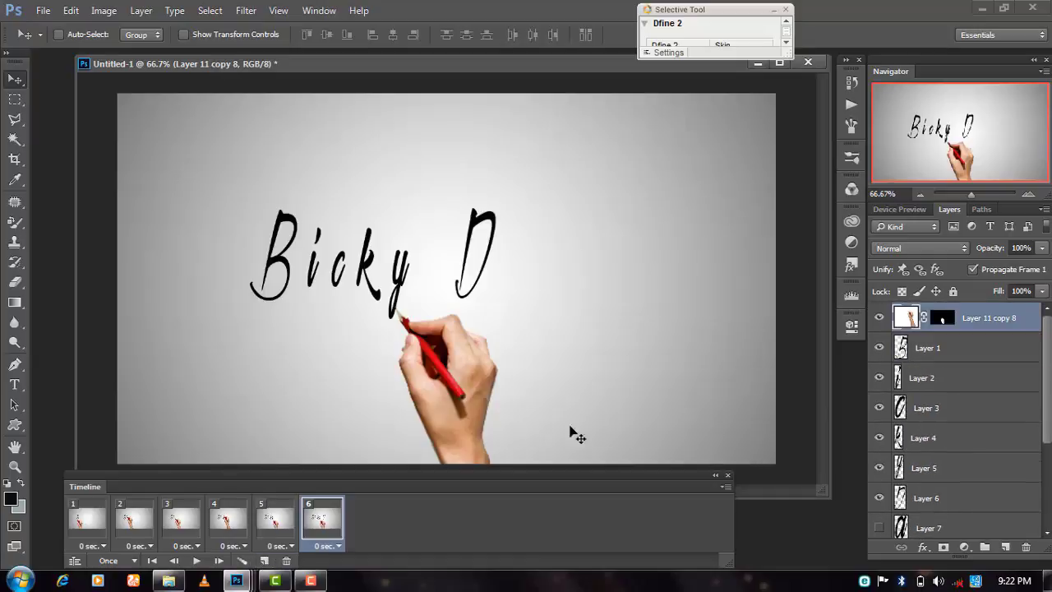
mouse_move(570, 435)
left_mouse_down()
mouse_move(521, 362)
mouse_move(588, 370)
mouse_move(557, 343)
left_mouse_up()
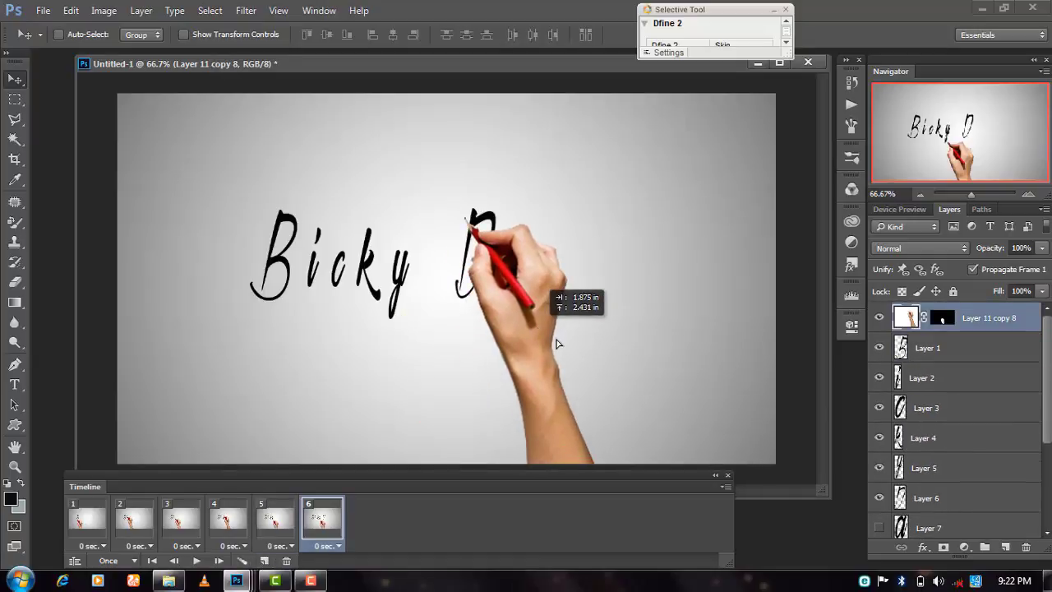
key("shift+Right")
key("shift+Right")
key("shift+Right")
key("shift+Down")
key("shift+Down")
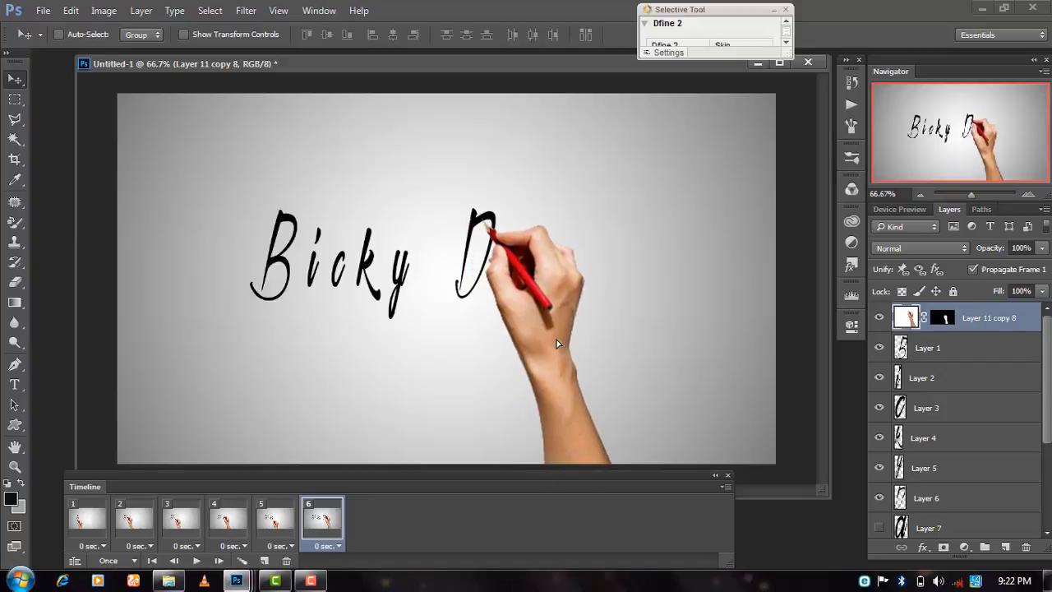
scroll(1050, 380, "down", 5)
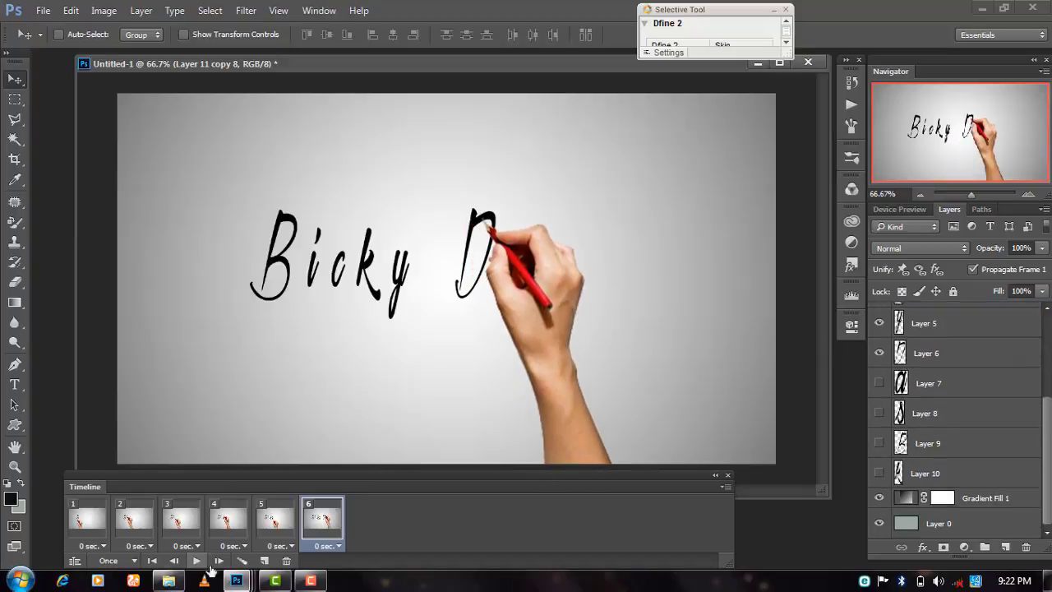
left_click(264, 561)
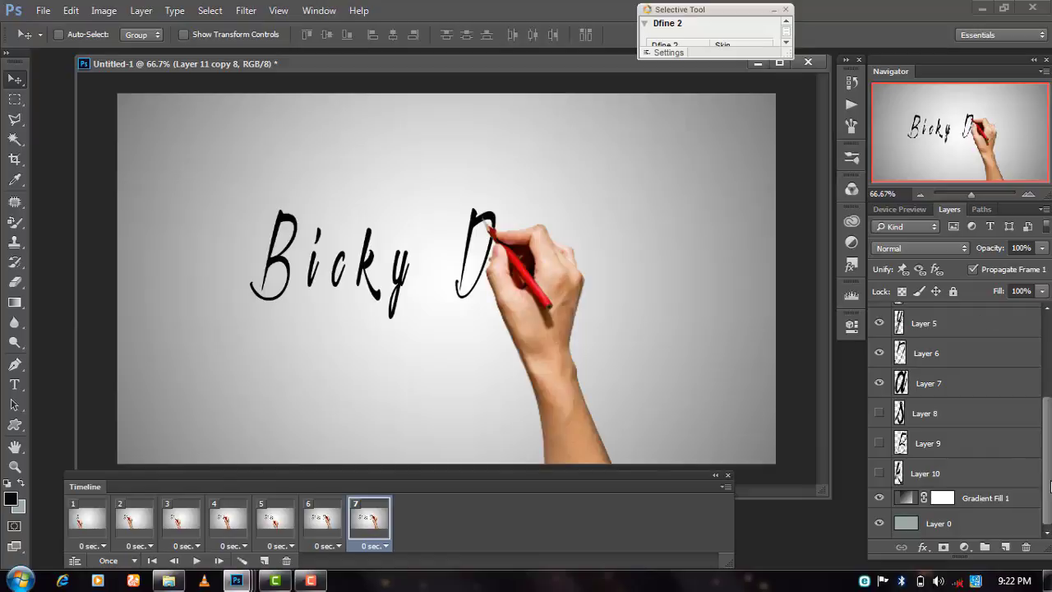
scroll(1044, 460, "up", 5)
left_click_drag(564, 379, 596, 438)
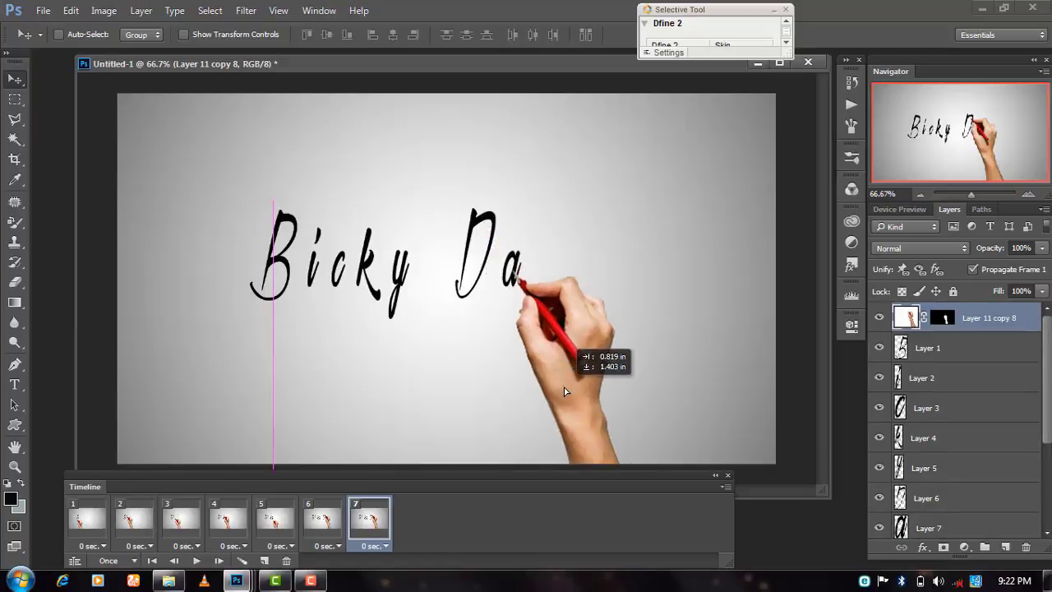
Add a frame showing Layer 8's s with the pen moved to its end.
left_click(264, 560)
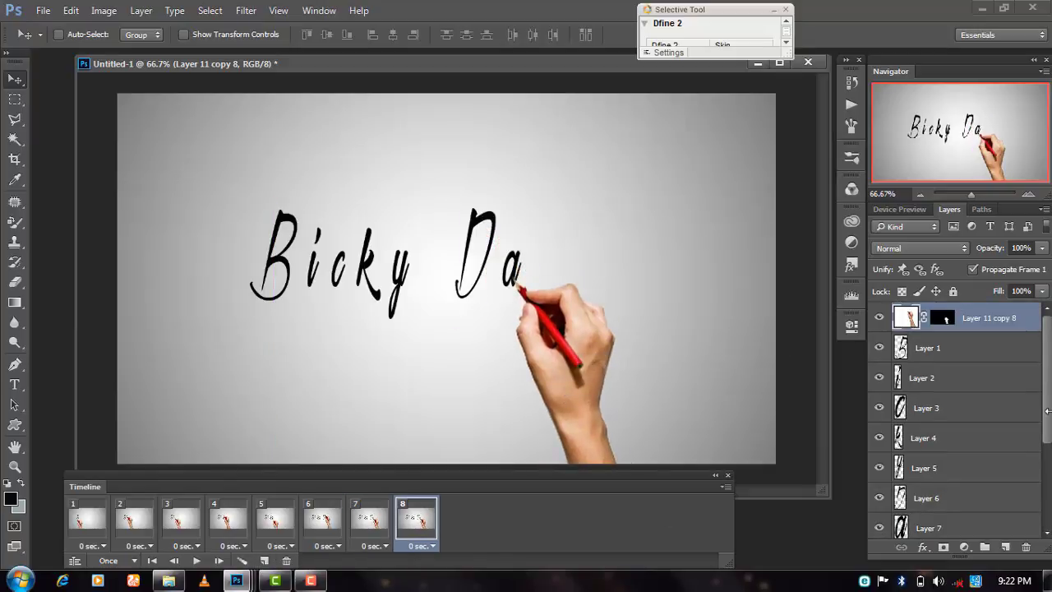
scroll(1048, 411, "down", 4)
left_click(879, 449)
scroll(1020, 327, "up", 4)
left_click_drag(573, 345, 580, 318)
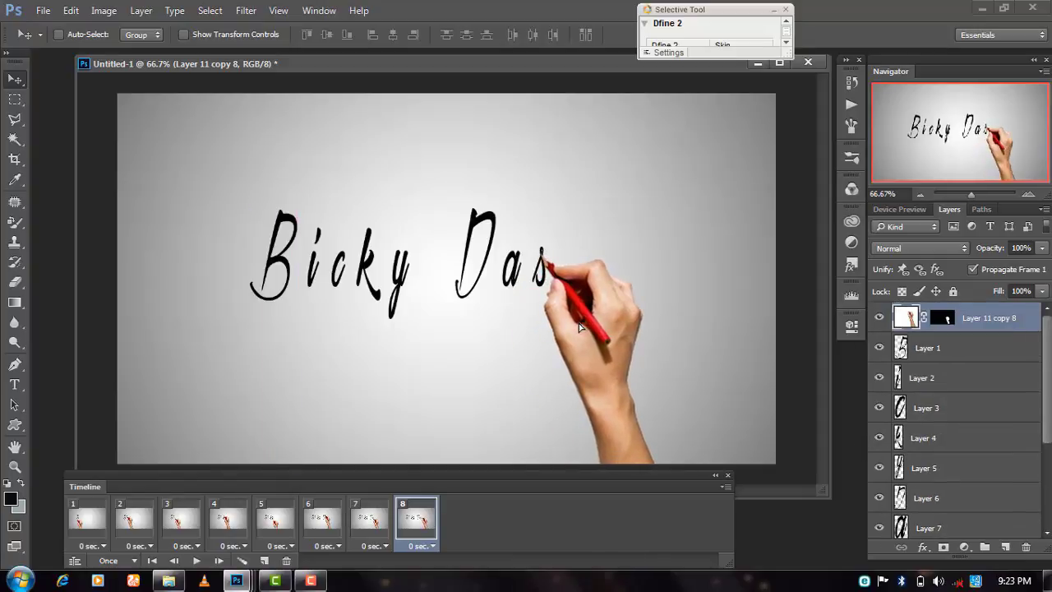
Add a frame showing Layer 9's B with the pen hand moved onto it.
left_click(265, 560)
scroll(945, 411, "down", 1)
scroll(946, 411, "down", 3)
left_click(880, 443)
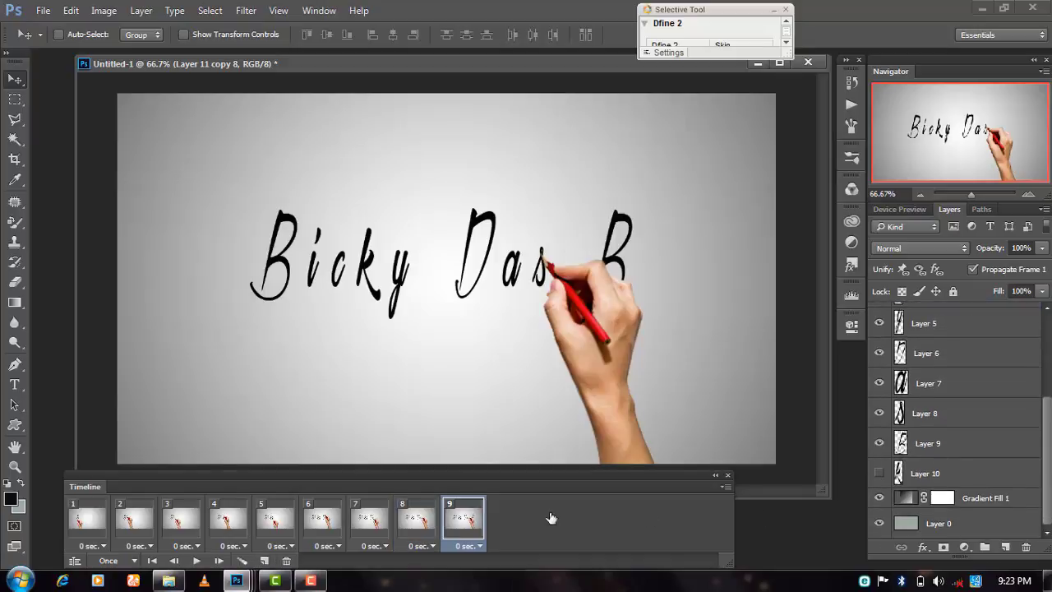
scroll(1050, 465, "up", 5)
left_click_drag(592, 342, 662, 350)
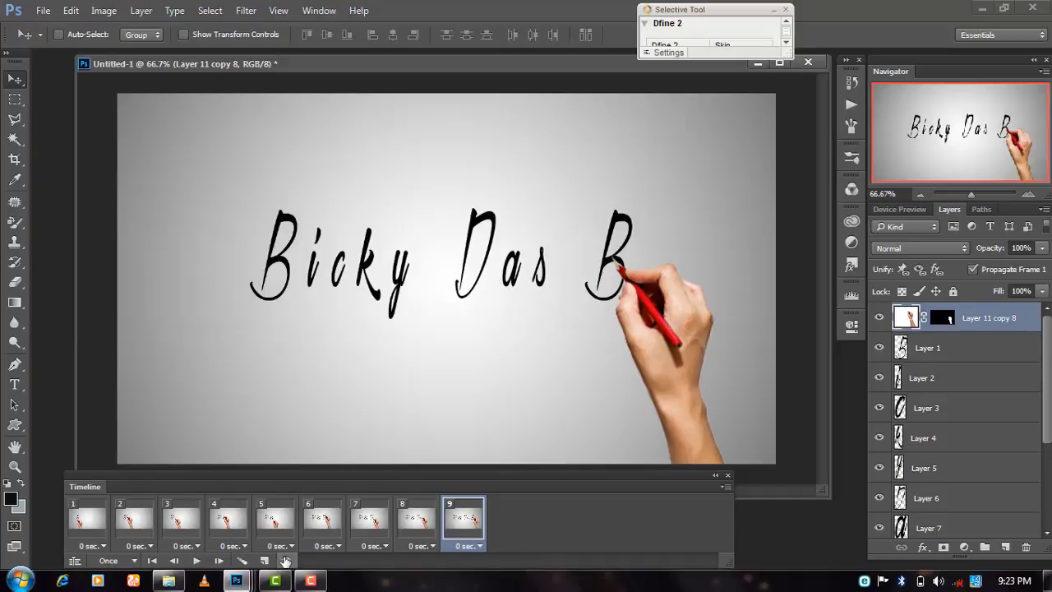
Add a final frame showing Layer 10's k with the pen at its end, then preview the animation.
left_click(262, 560)
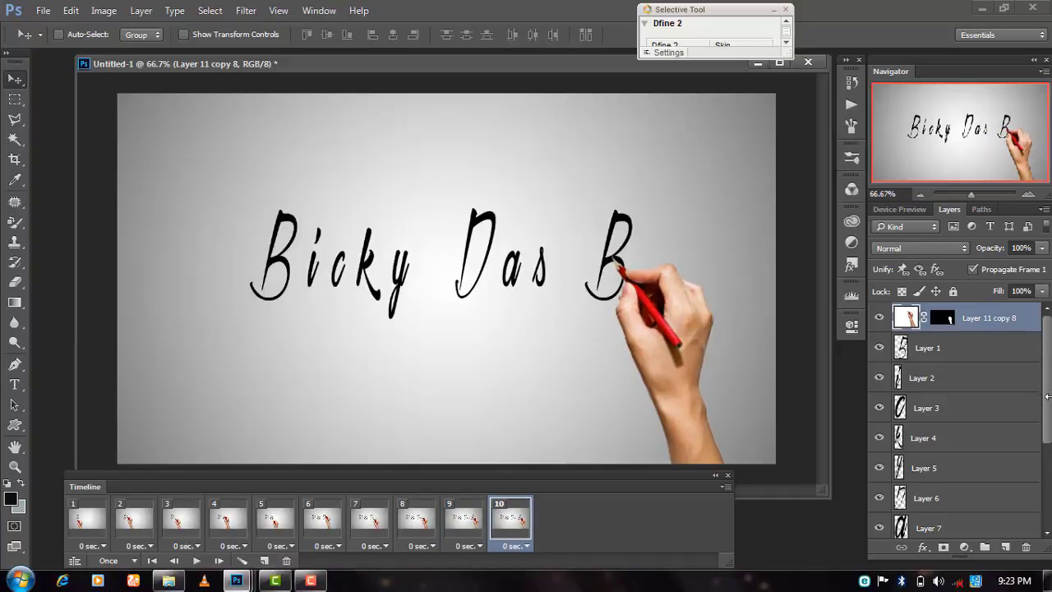
scroll(1048, 395, "down", 5)
left_click(880, 473)
scroll(945, 427, "up", 5)
left_click_drag(664, 323, 705, 298)
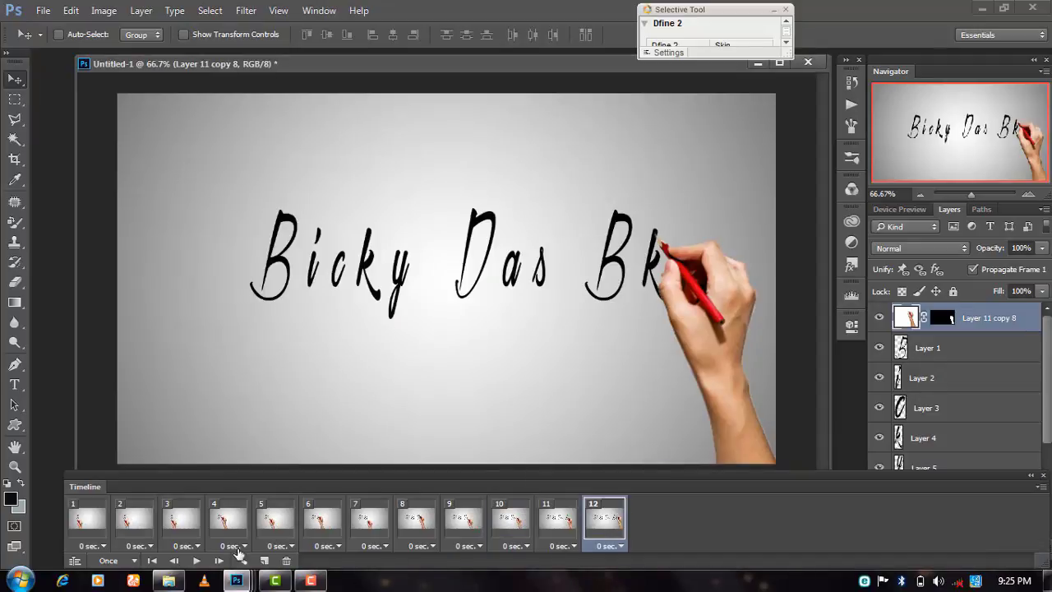
left_click(197, 560)
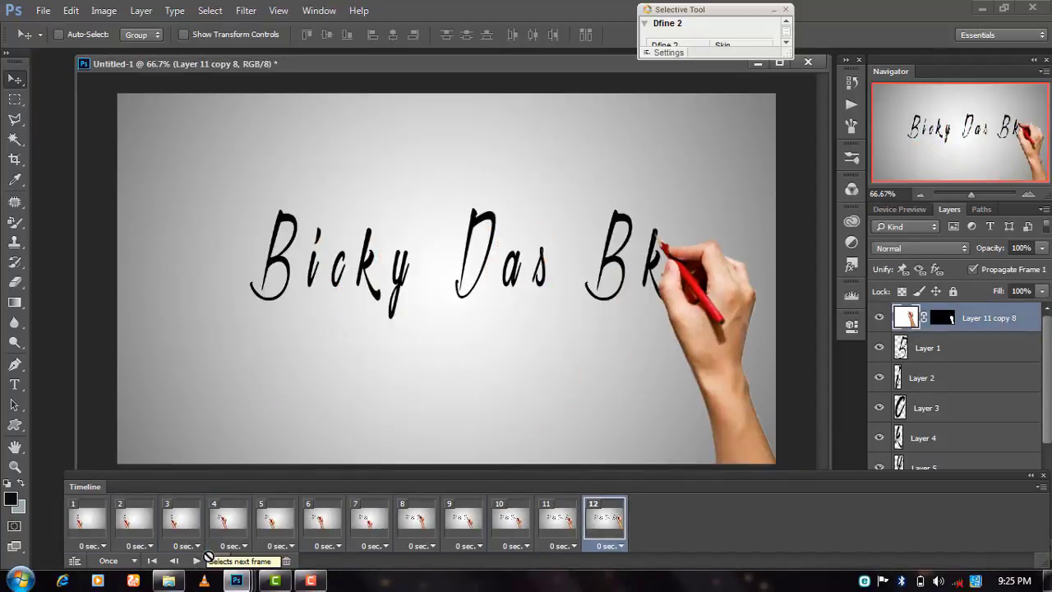
left_click(197, 559)
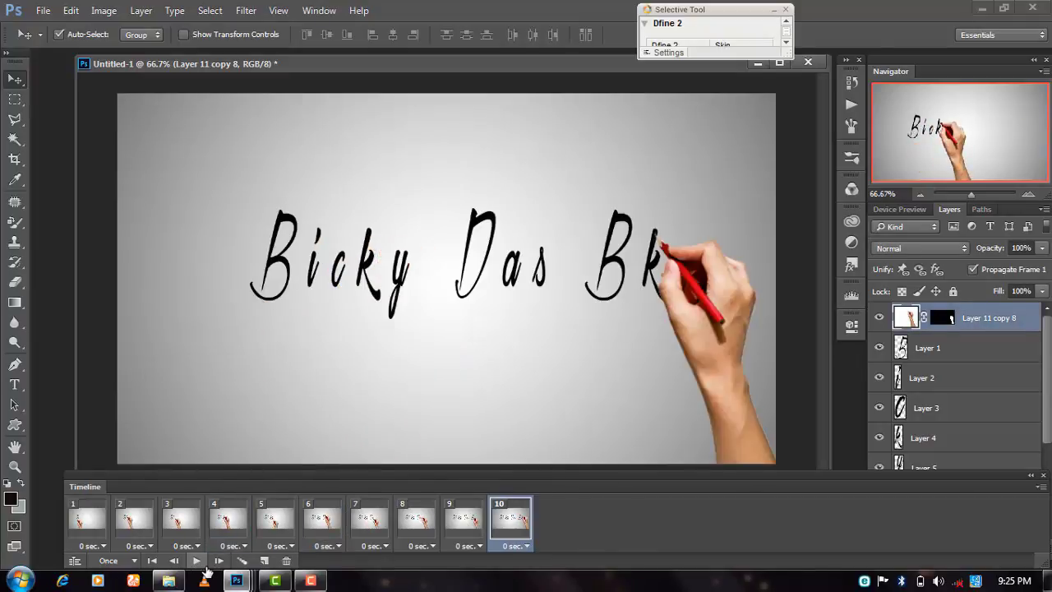
left_click(196, 561)
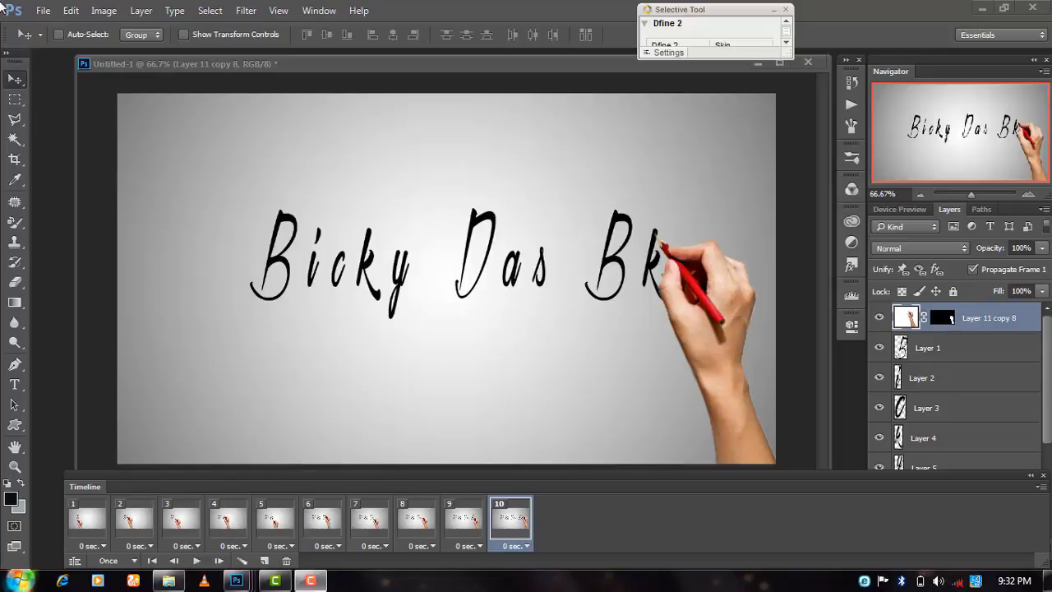
Open Save for Web (Legacy) and confirm the output format is GIF.
left_click(43, 10)
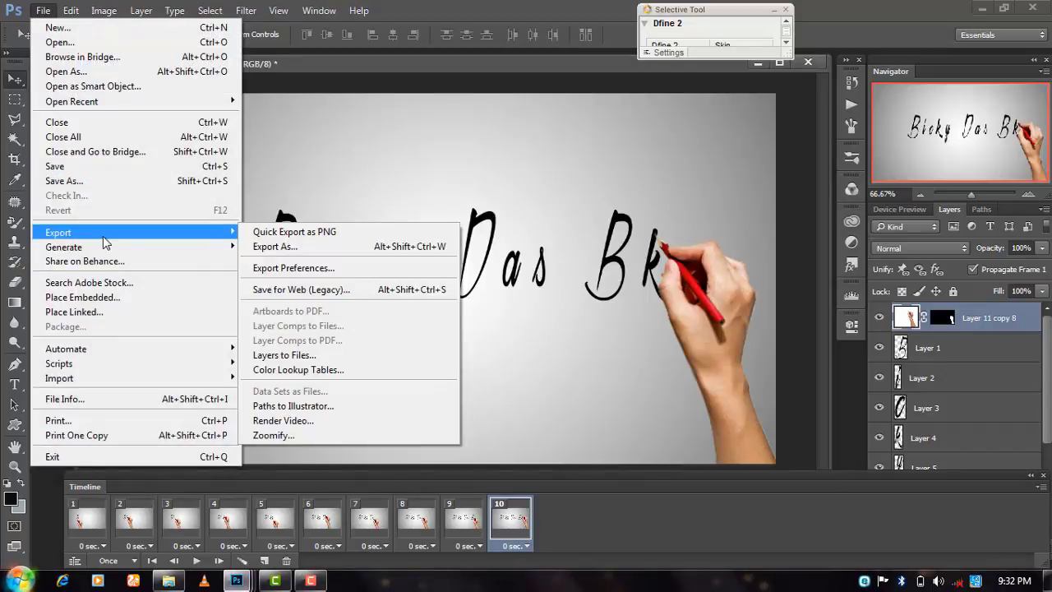
key("Escape")
key("Escape")
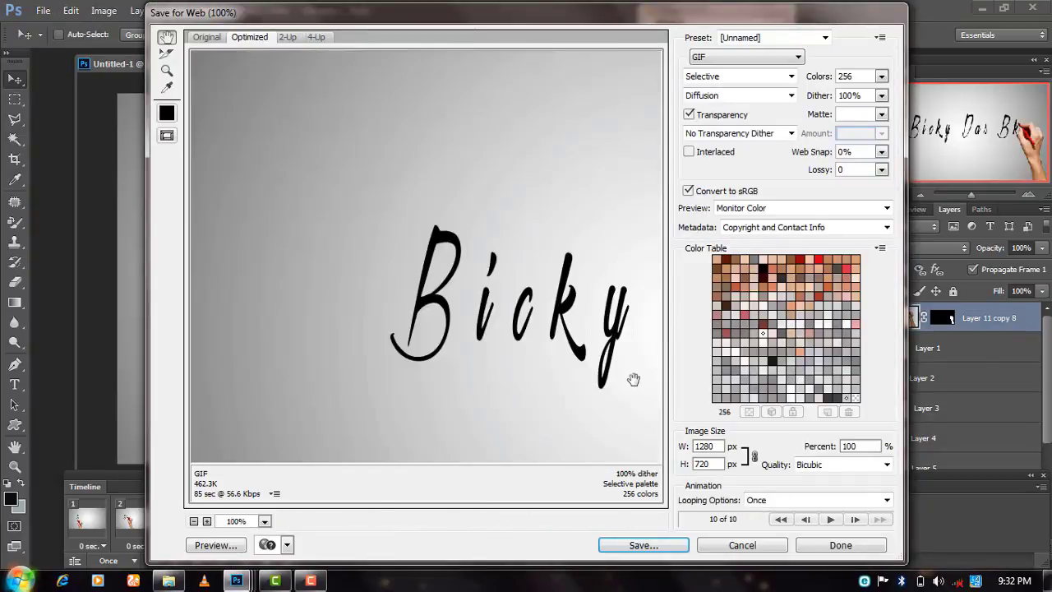
left_click_drag(634, 379, 430, 369)
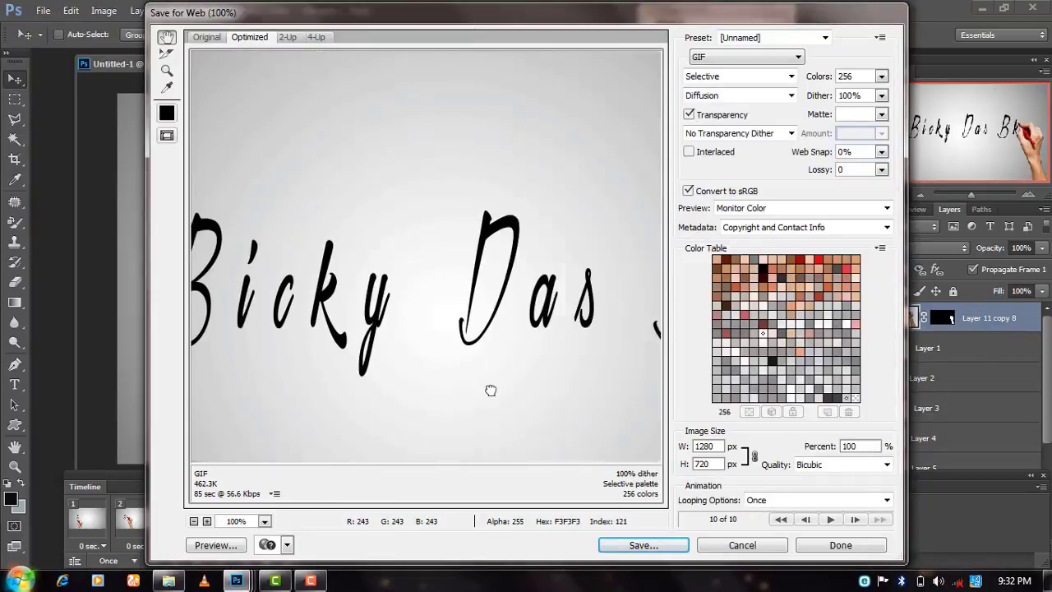
left_click(703, 63)
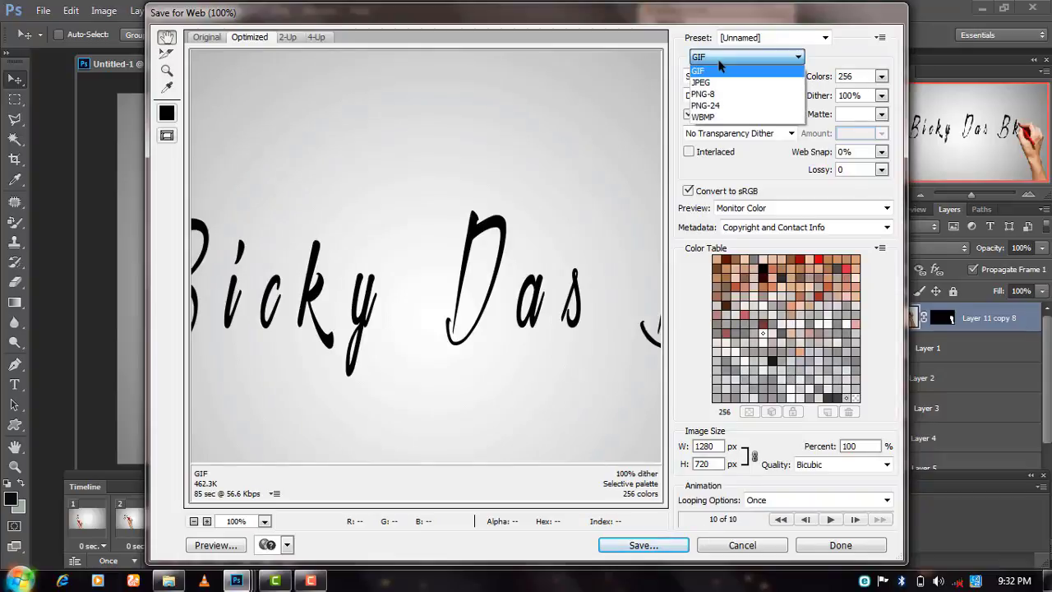
left_click(641, 545)
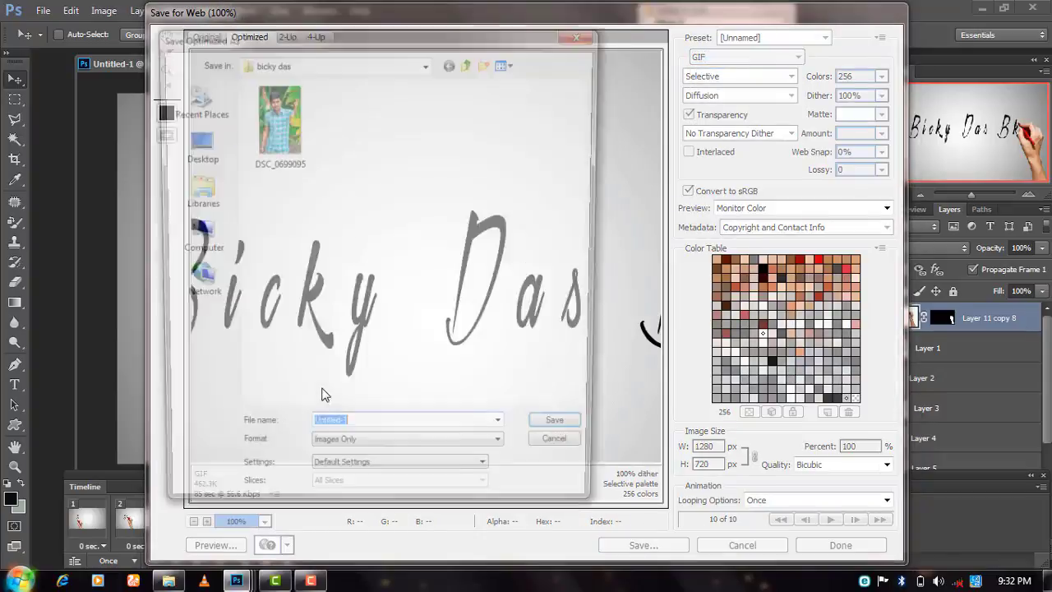
left_click(195, 146)
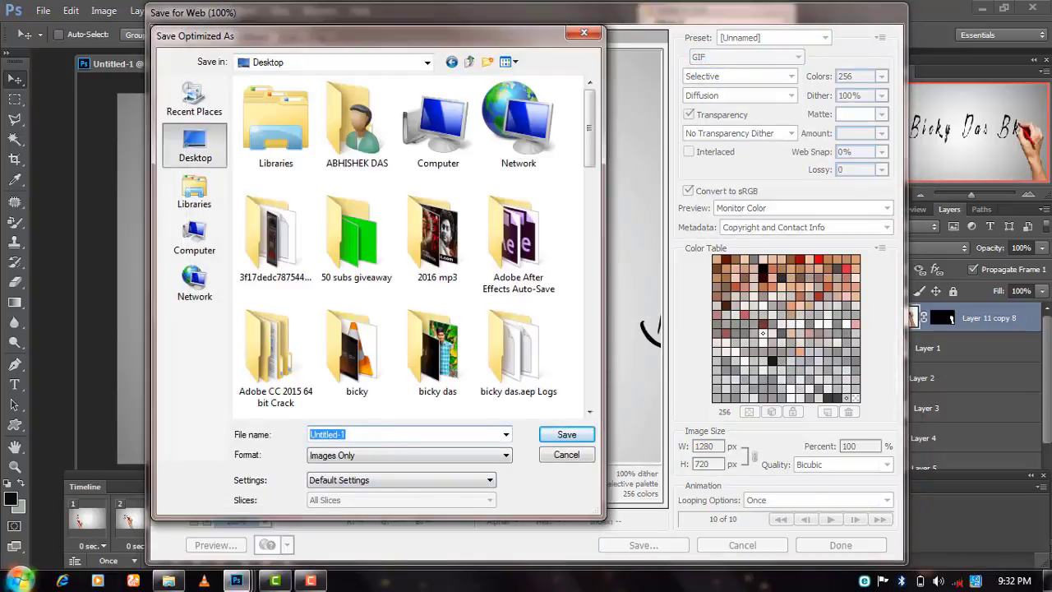
type("bick")
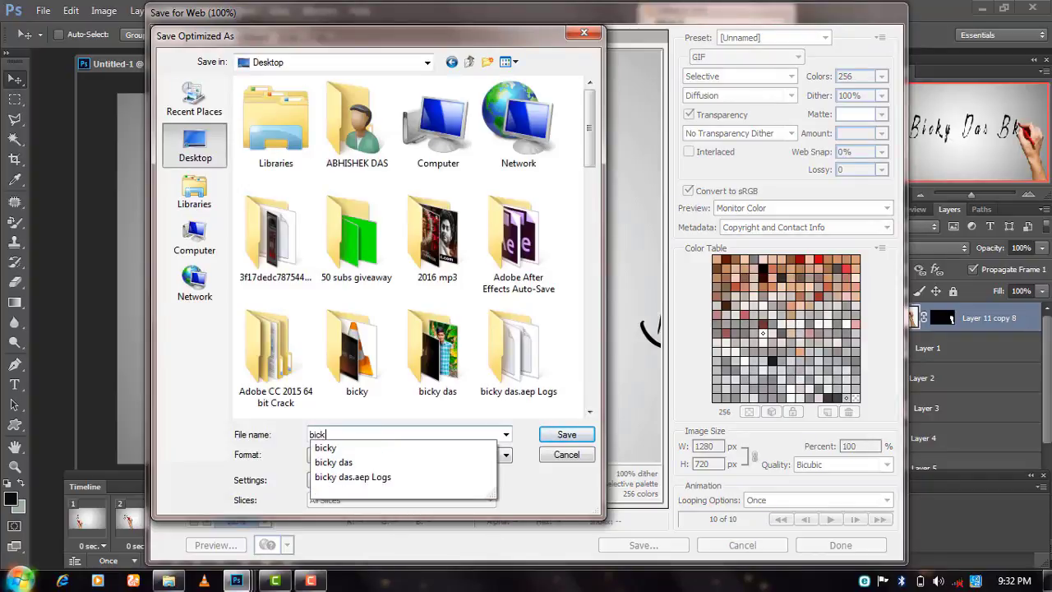
type("y das")
key("Escape")
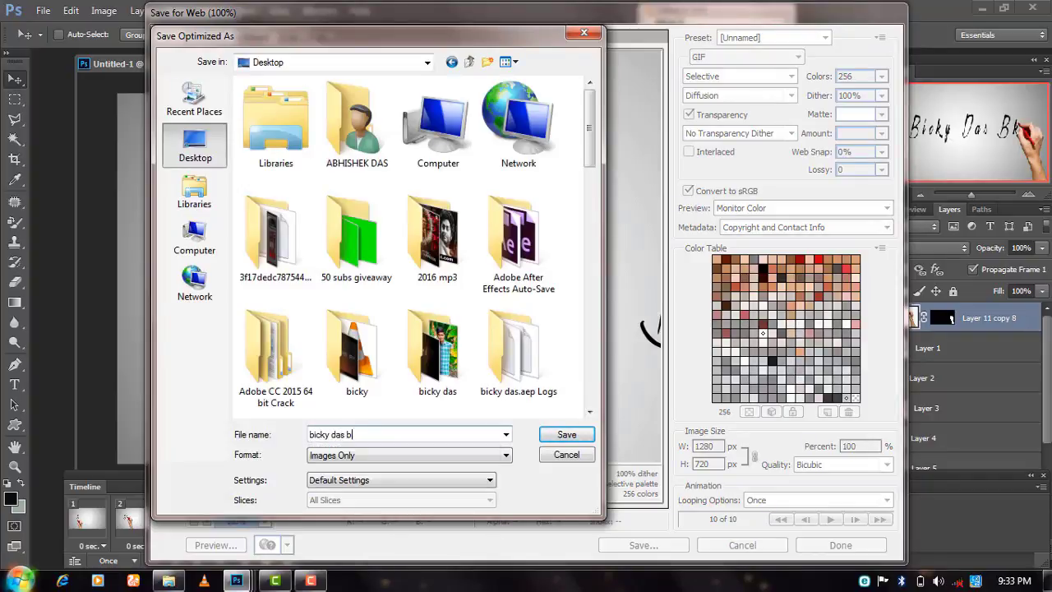
left_click(567, 435)
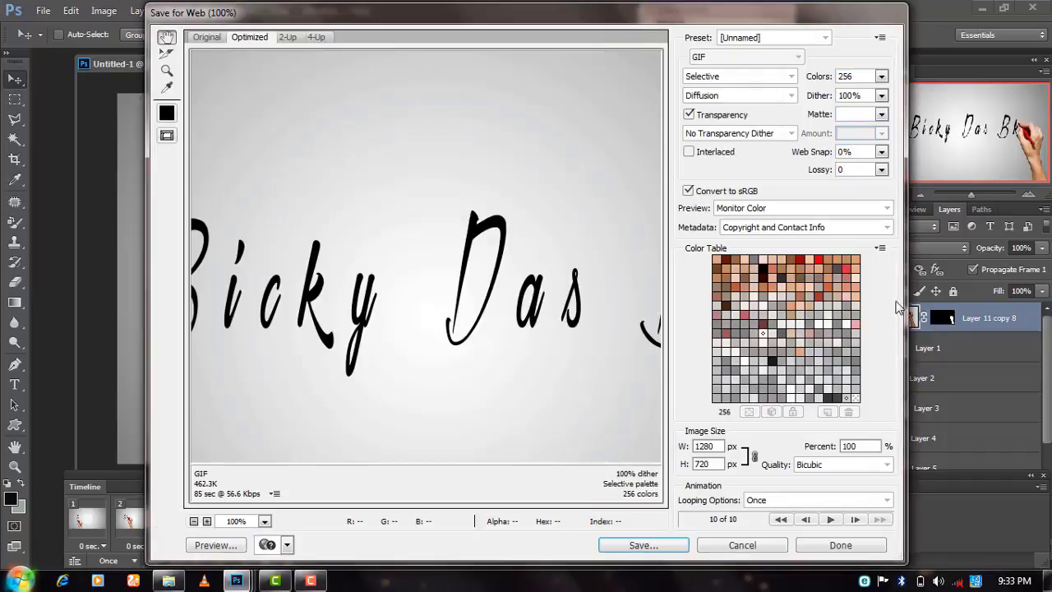